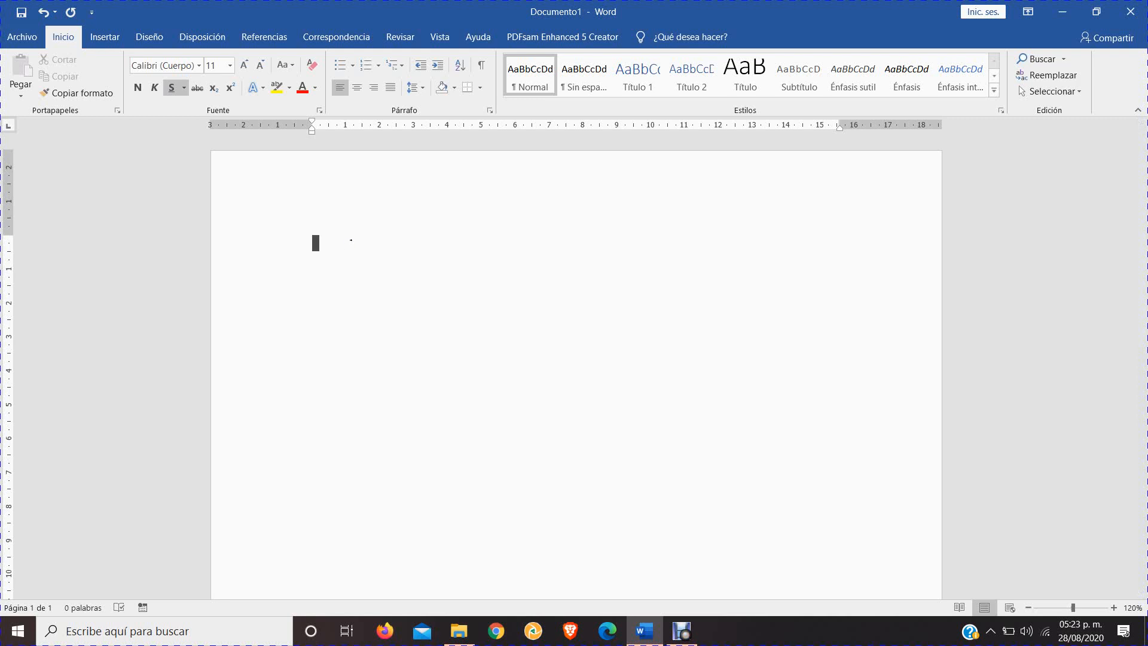
Examine the table insertion options and browse the built-in quick table templates, from the calendars to the double table
{"action": "left_click", "coordinate": [111, 39]}
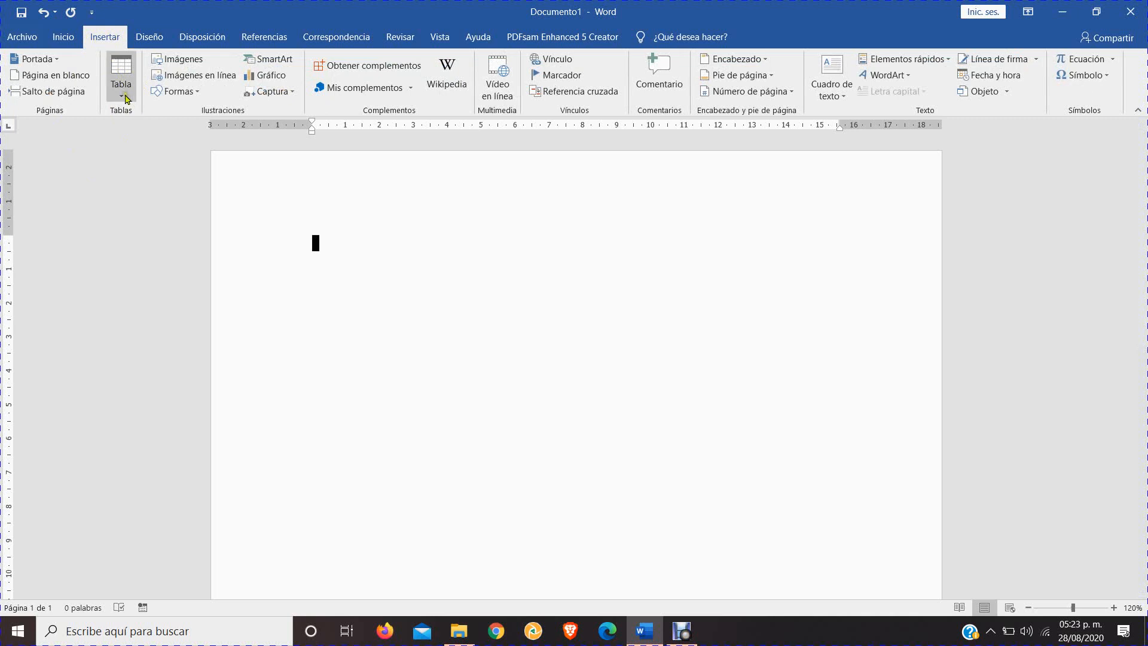
{"action": "left_click", "coordinate": [127, 70]}
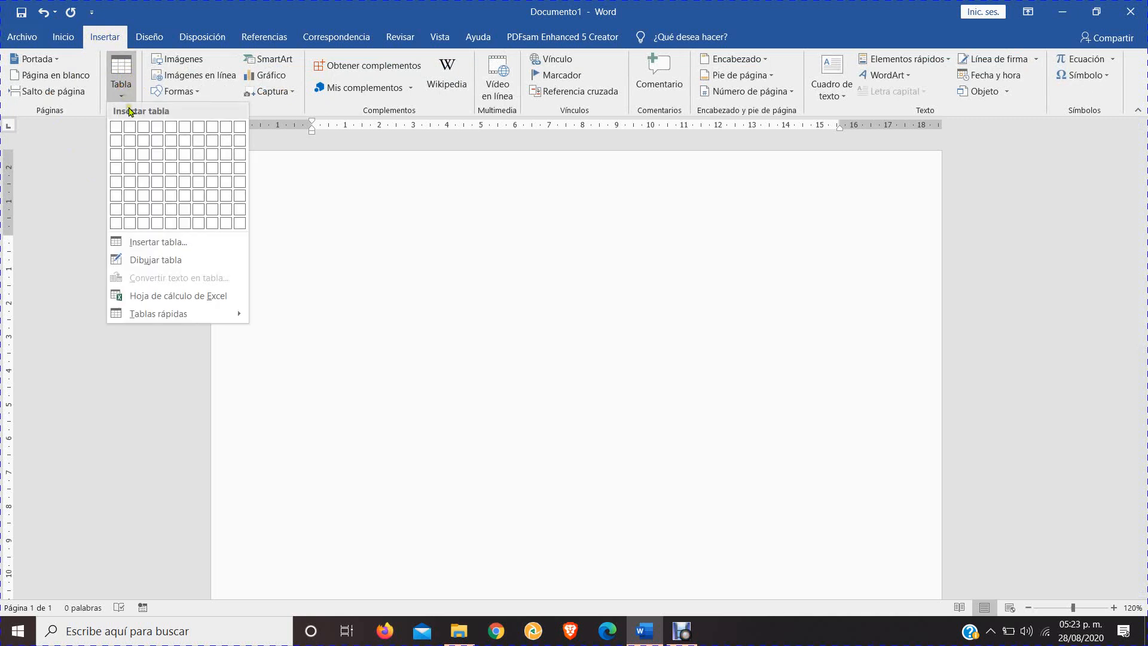
{"action": "left_click", "coordinate": [175, 297]}
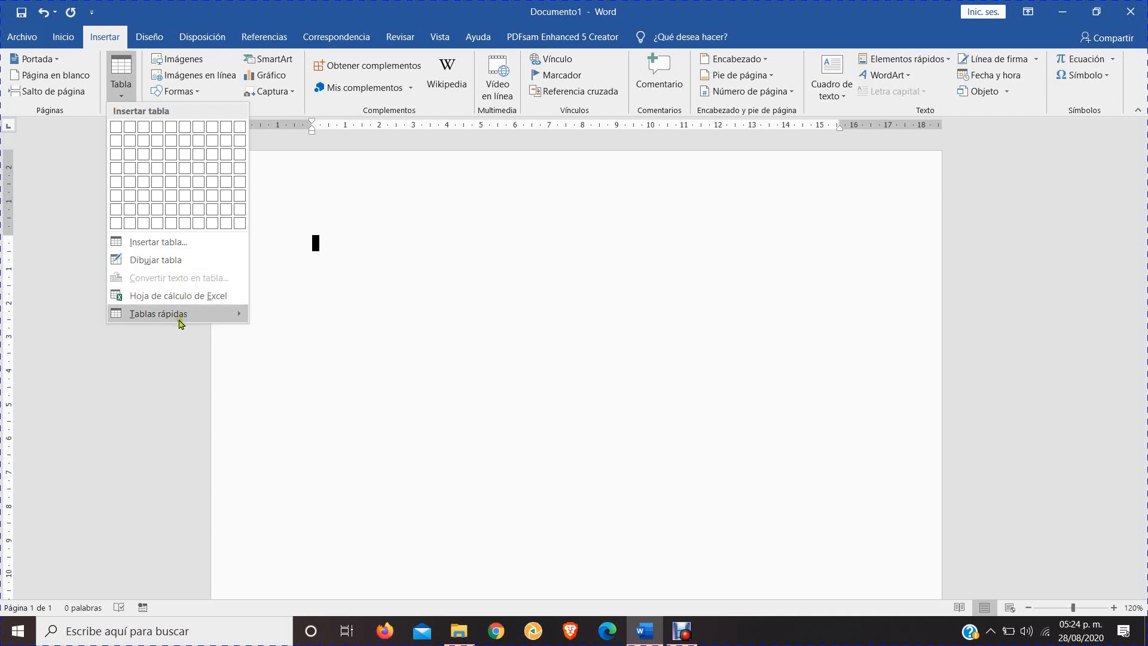
{"action": "mouse_move", "coordinate": [179, 315]}
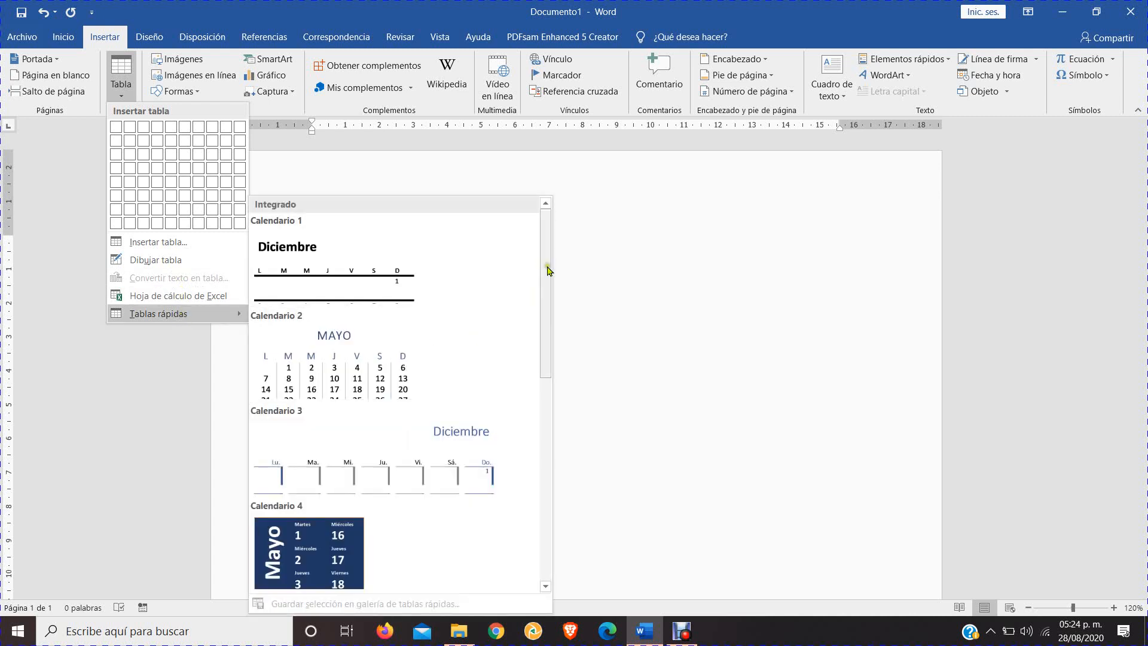
{"action": "scroll", "coordinate": [546, 281], "scroll_direction": "down", "scroll_amount": 1}
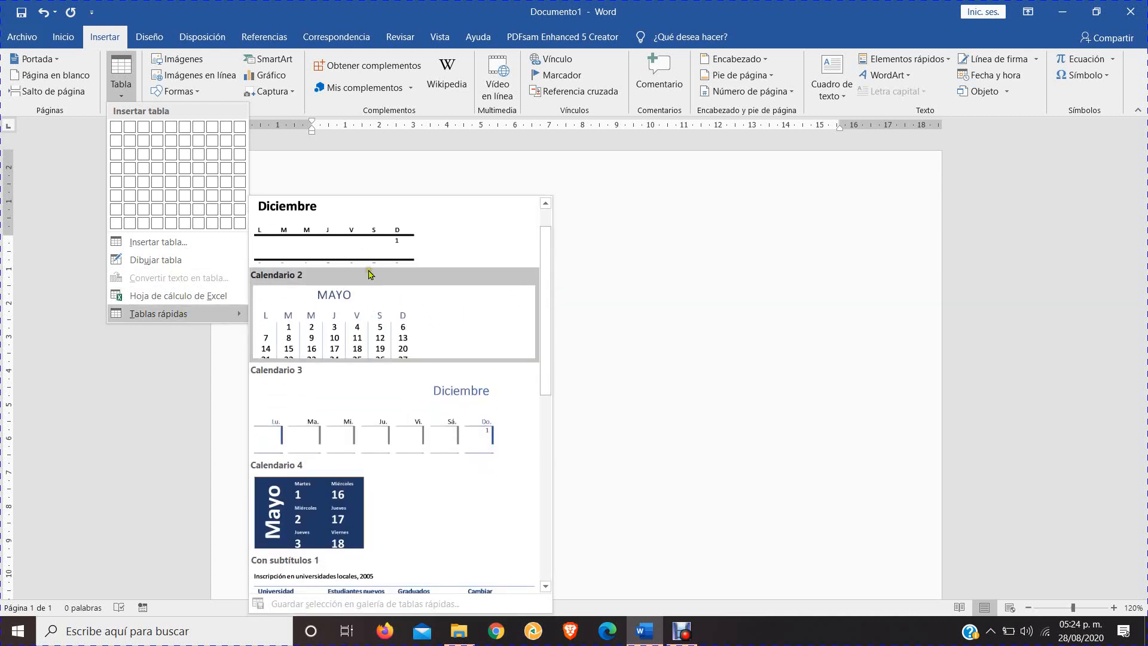
{"action": "scroll", "coordinate": [546, 269], "scroll_direction": "down", "scroll_amount": 1}
{"action": "left_click_drag", "start_coordinate": [546, 269], "coordinate": [541, 234]}
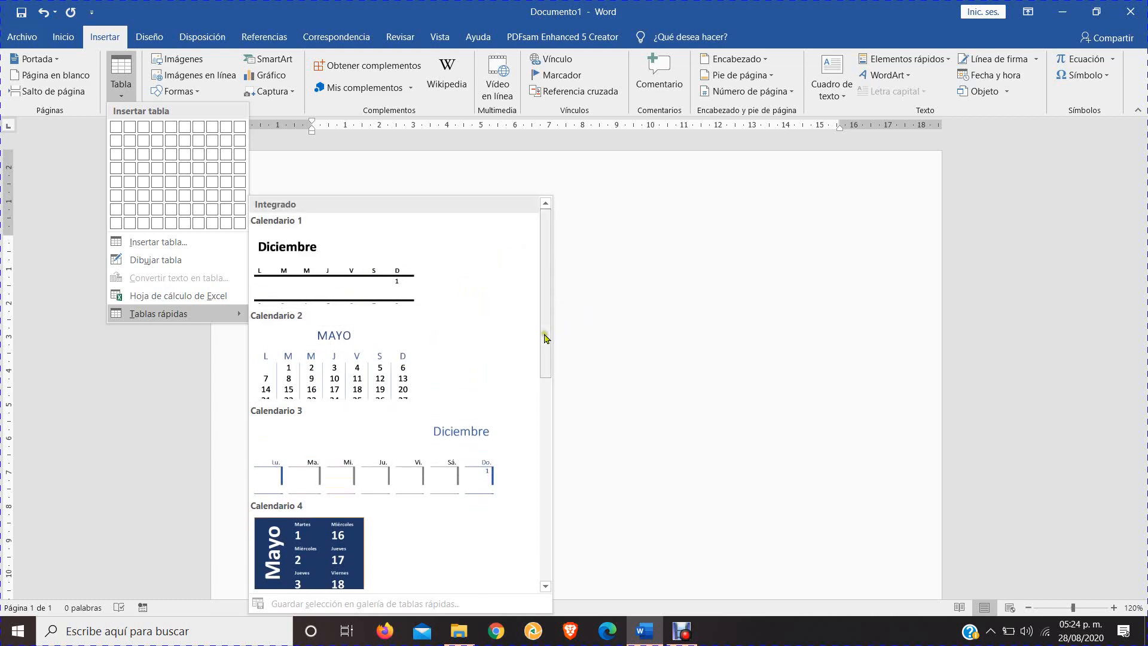
{"action": "scroll", "coordinate": [546, 338], "scroll_direction": "down", "scroll_amount": 5}
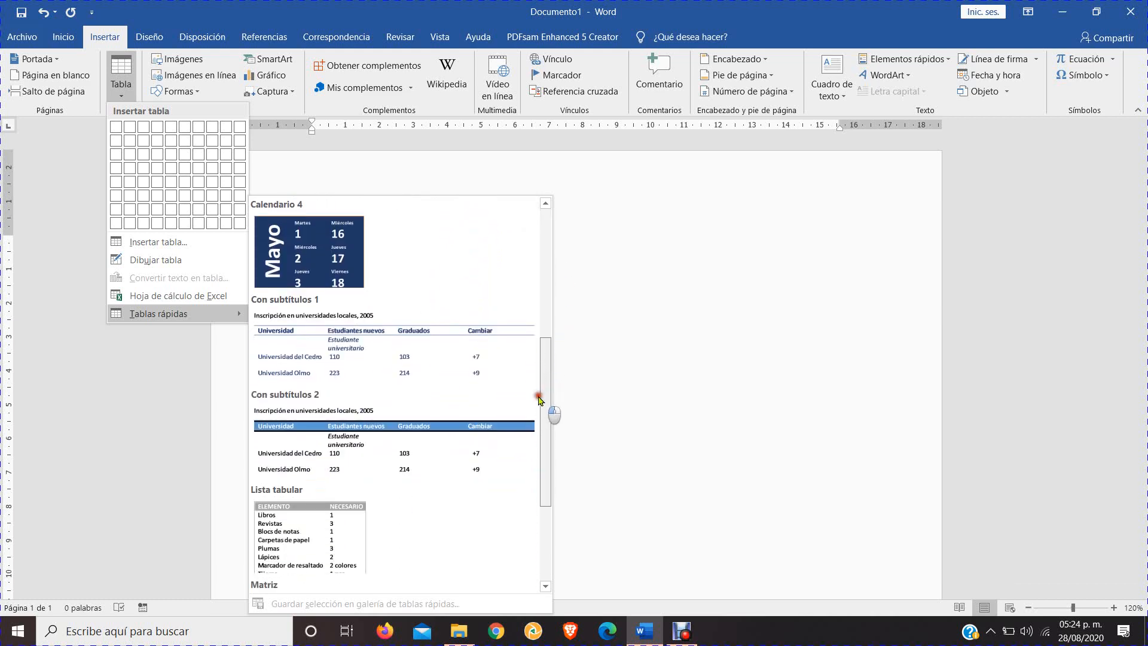
{"action": "scroll", "coordinate": [539, 399], "scroll_direction": "down", "scroll_amount": 1}
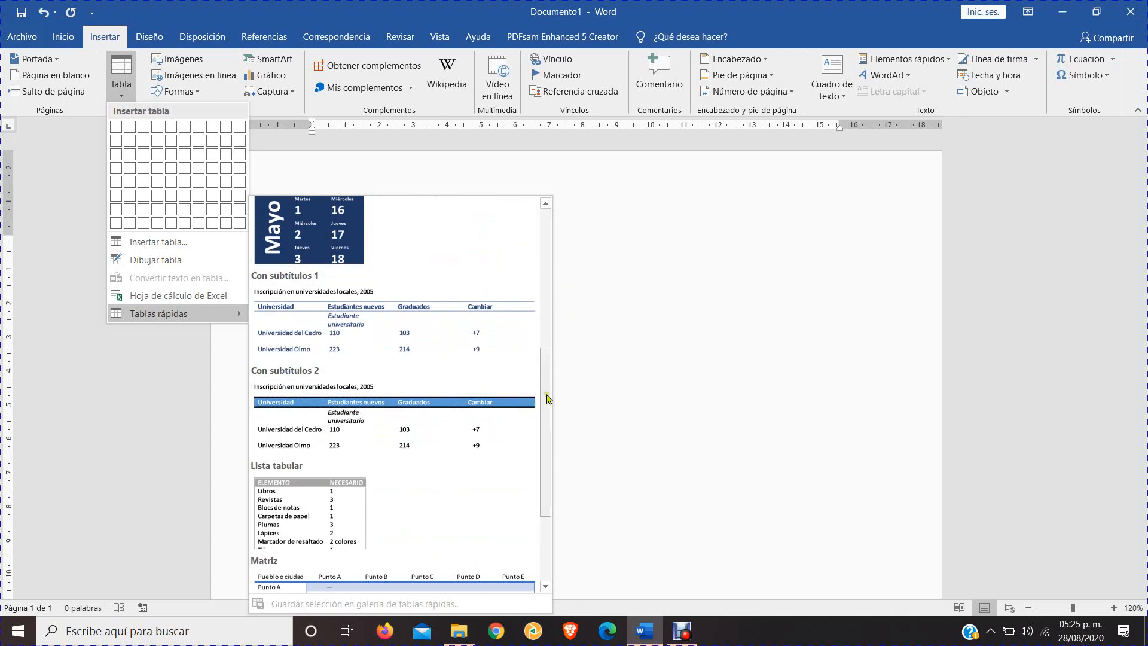
{"action": "scroll", "coordinate": [548, 399], "scroll_direction": "down", "scroll_amount": 3}
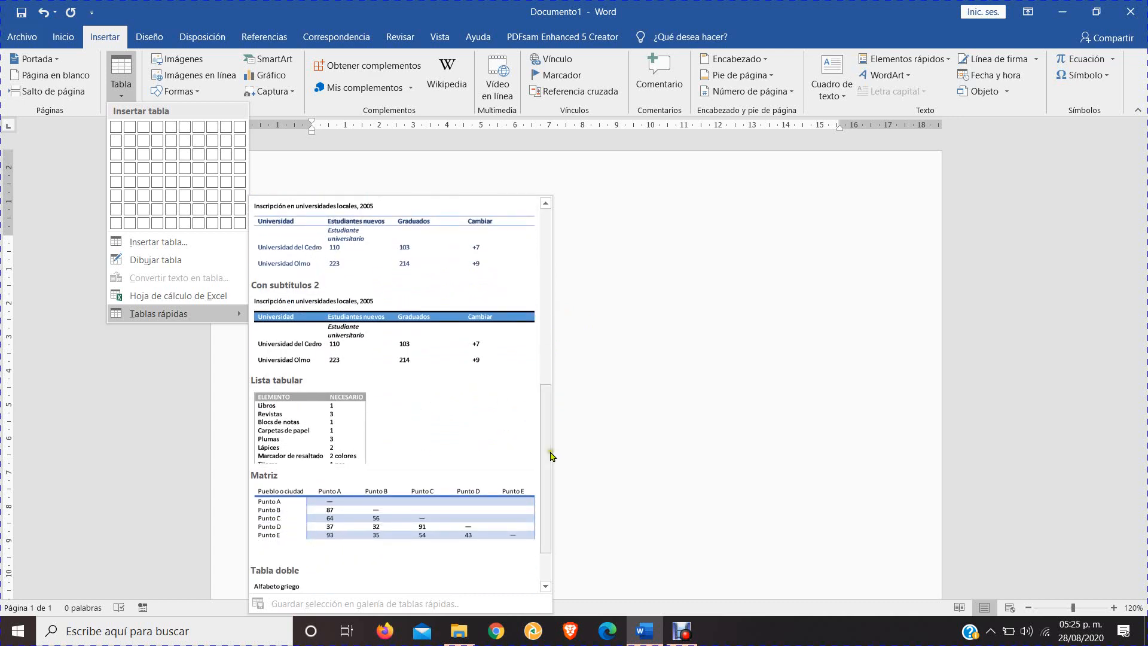
{"action": "scroll", "coordinate": [550, 456], "scroll_direction": "down", "scroll_amount": 3}
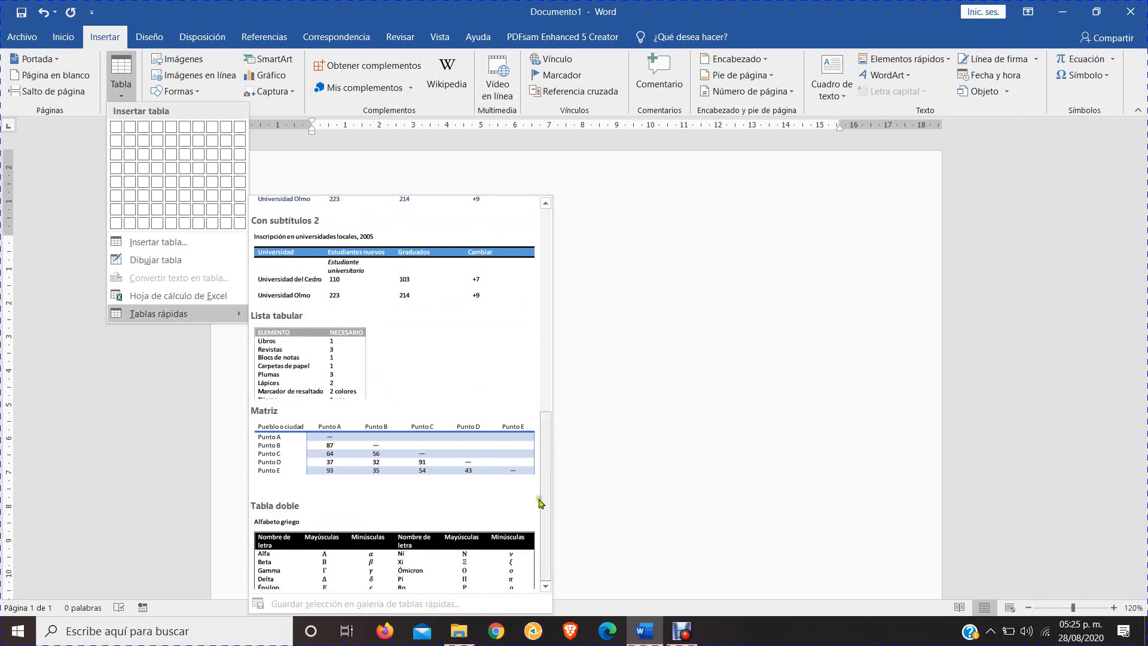
{"action": "left_click_drag", "start_coordinate": [540, 502], "coordinate": [541, 267]}
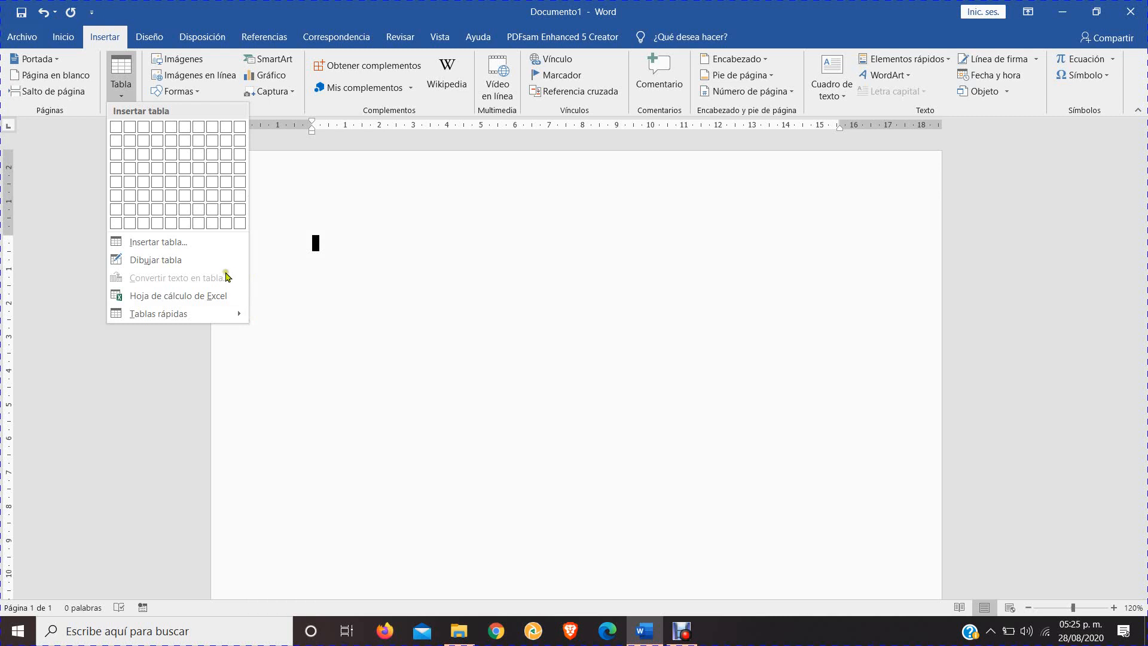
Insert a table with 4 columns and 4 rows, keeping the automatic fixed column width
{"action": "left_click", "coordinate": [186, 241]}
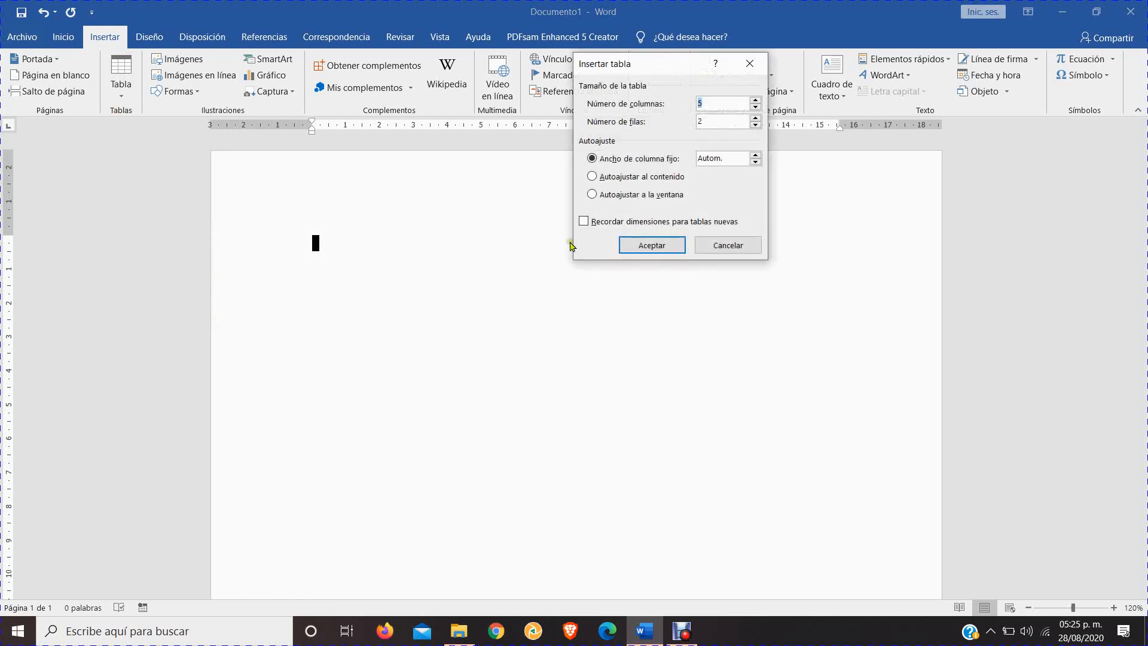
{"action": "left_click_drag", "start_coordinate": [629, 57], "coordinate": [553, 110]}
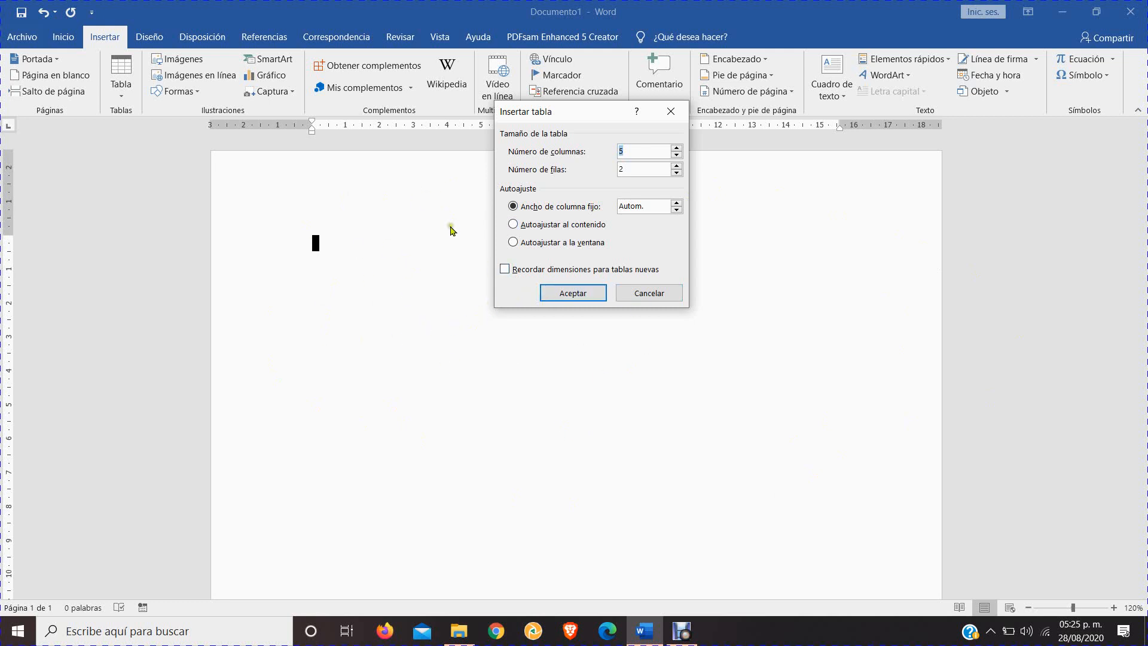
{"action": "left_click_drag", "start_coordinate": [568, 111], "coordinate": [511, 165]}
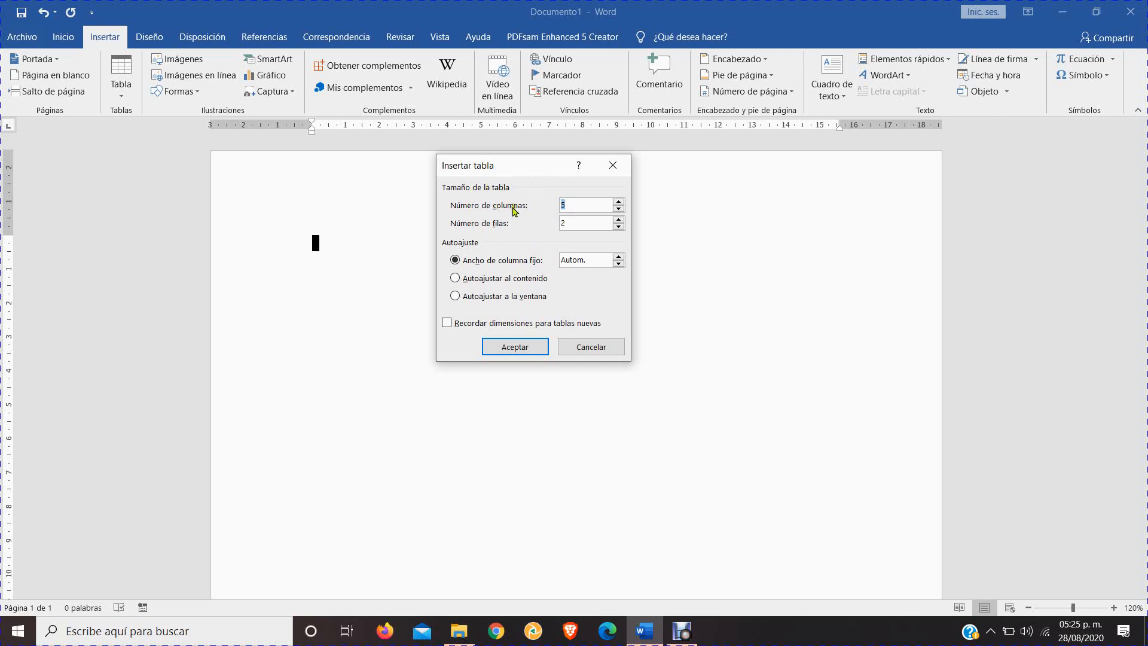
{"action": "left_click", "coordinate": [619, 201]}
{"action": "left_click", "coordinate": [619, 219]}
{"action": "left_click", "coordinate": [619, 219]}
{"action": "left_click", "coordinate": [619, 208]}
{"action": "left_click", "coordinate": [619, 218]}
{"action": "left_click", "coordinate": [515, 351]}
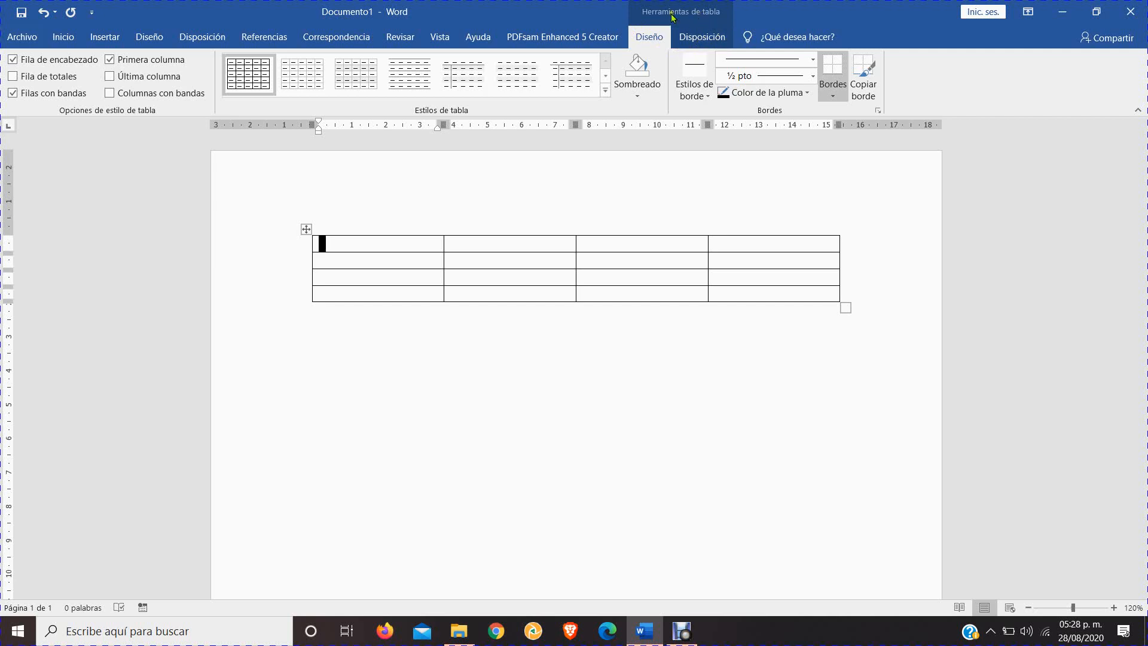
{"action": "left_click", "coordinate": [693, 38]}
{"action": "left_click", "coordinate": [654, 40]}
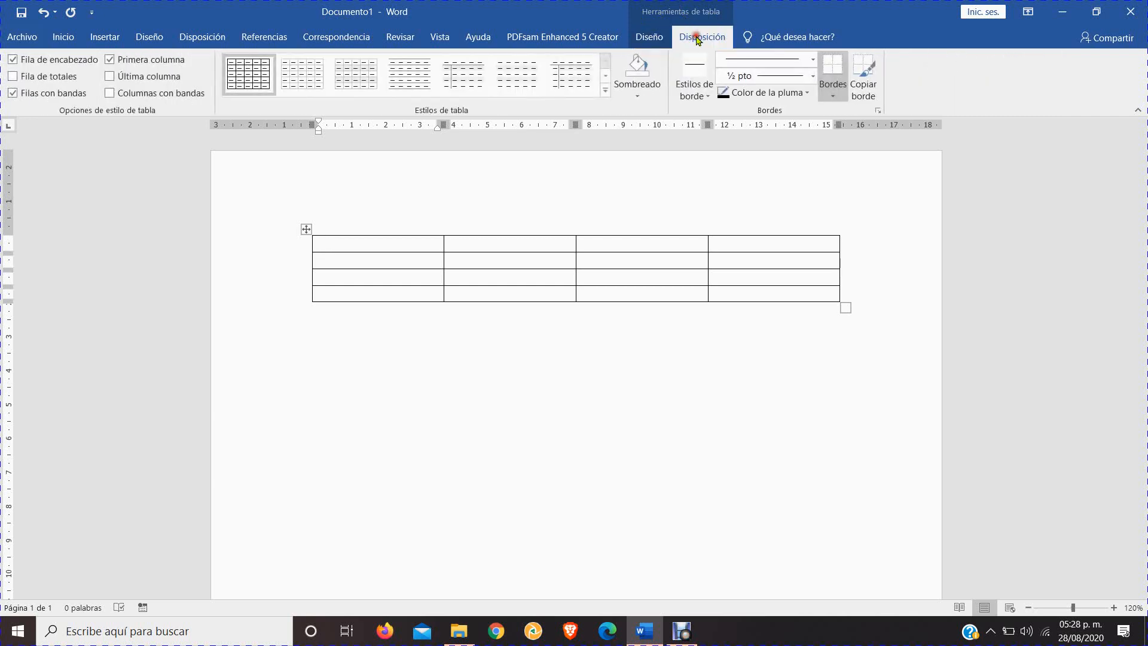
{"action": "left_click", "coordinate": [693, 38]}
{"action": "left_click", "coordinate": [653, 38]}
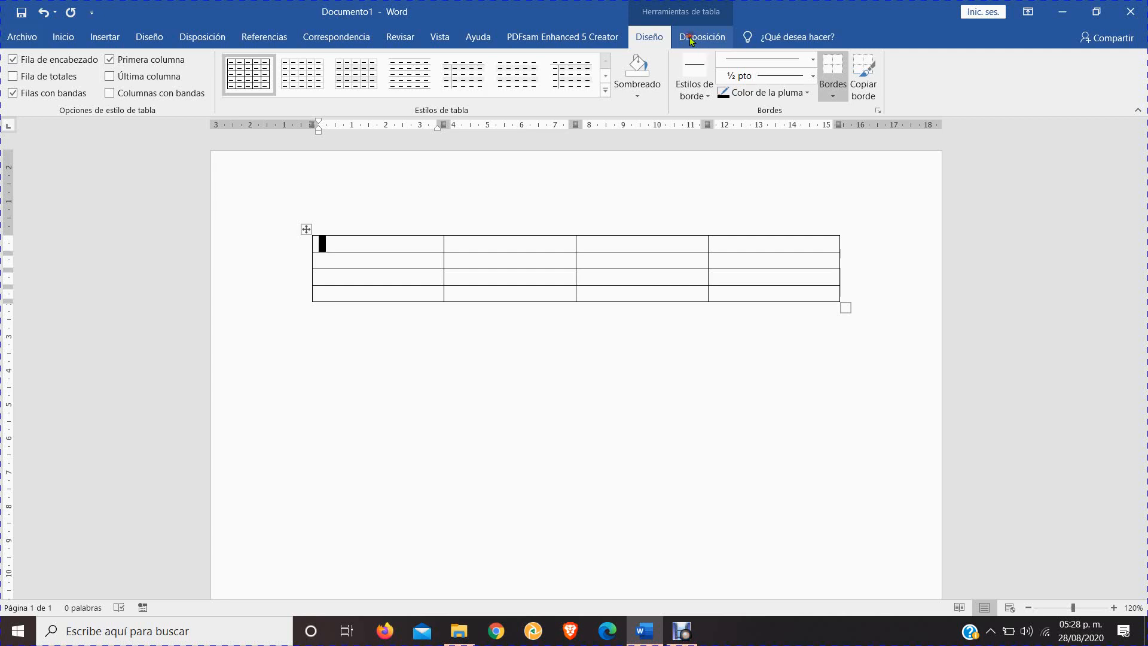
{"action": "left_click", "coordinate": [691, 39]}
{"action": "left_click", "coordinate": [653, 39]}
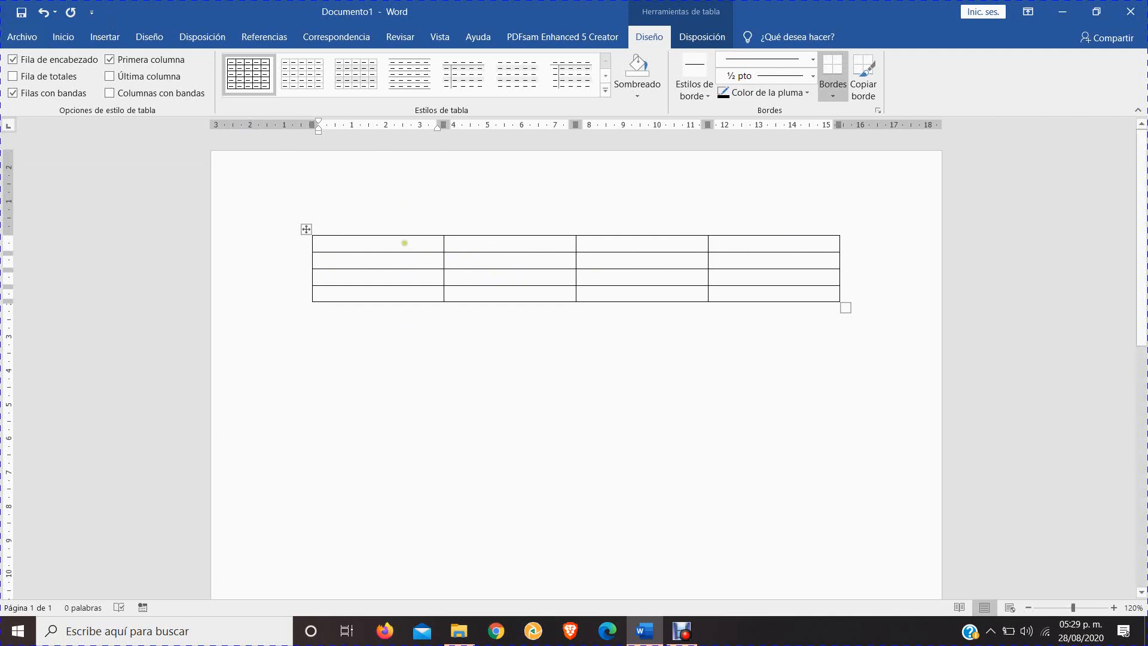
Apply the gold grid table style with solid header row and first column to the table
{"action": "left_click", "coordinate": [605, 90]}
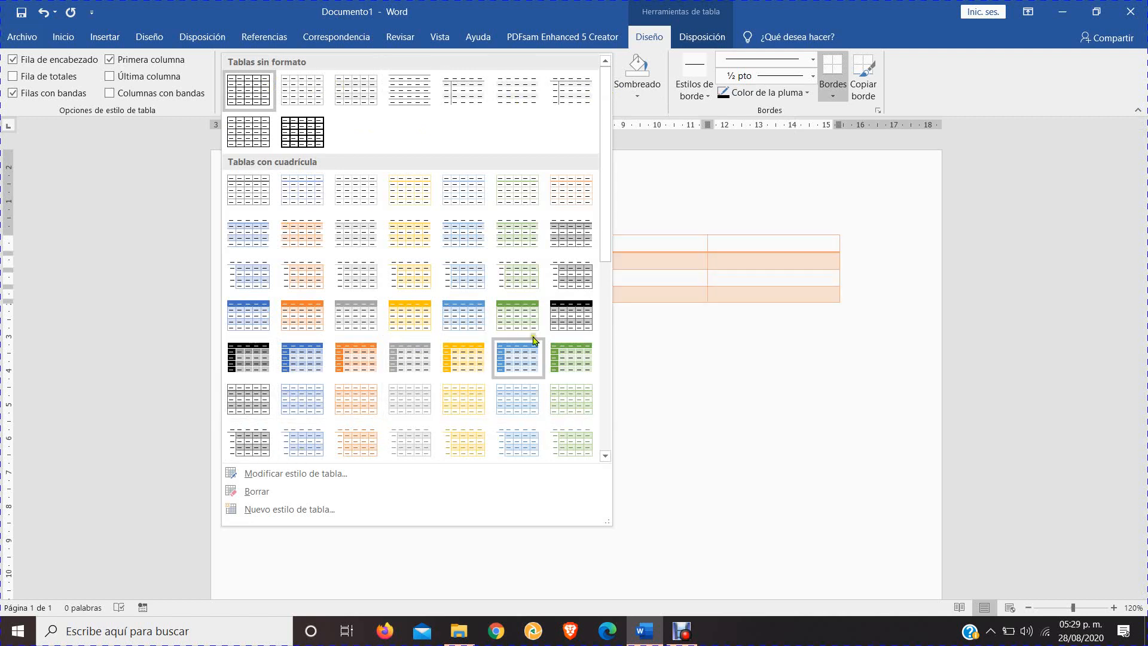
{"action": "left_click_drag", "start_coordinate": [604, 254], "coordinate": [600, 323]}
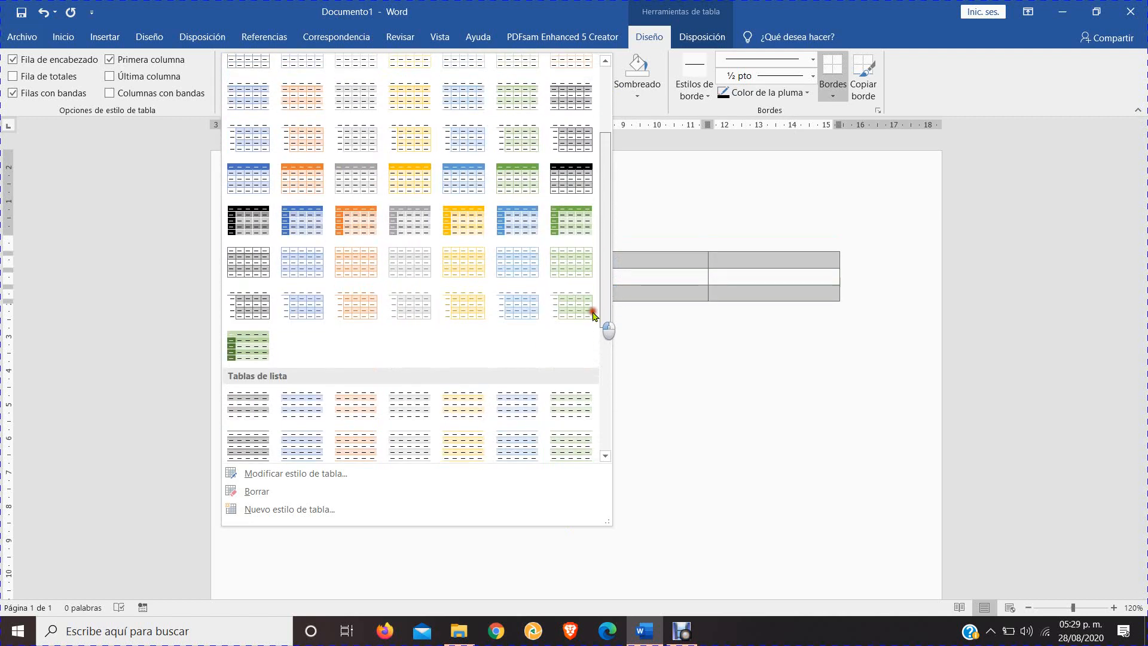
{"action": "left_click", "coordinate": [461, 230]}
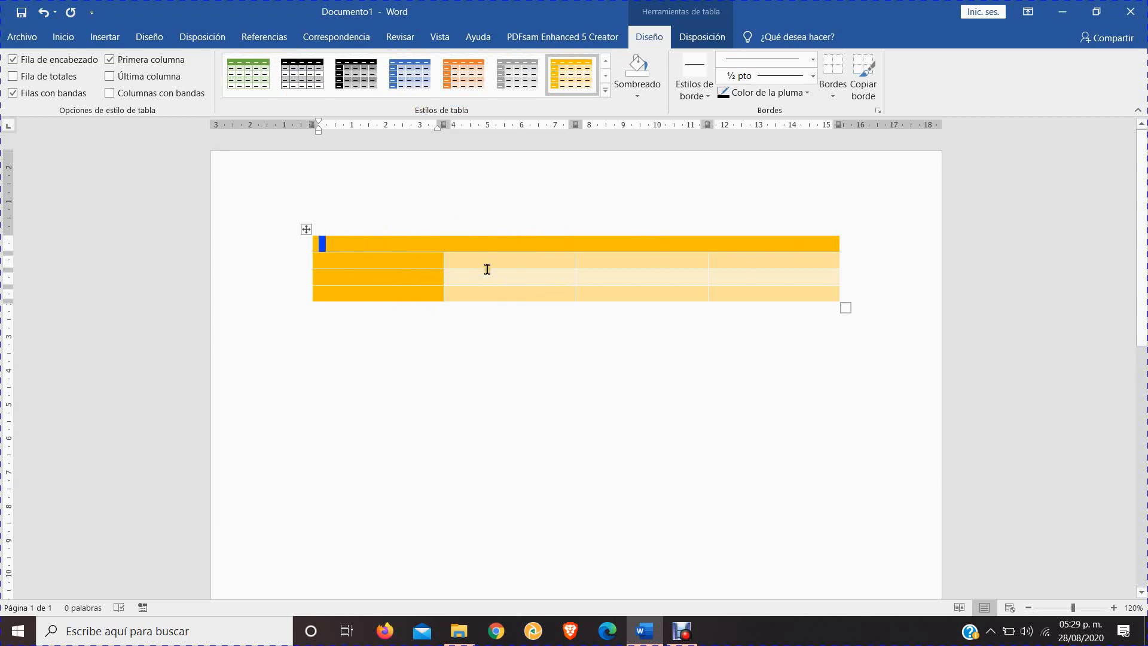
{"action": "left_click", "coordinate": [545, 263]}
{"action": "left_click", "coordinate": [533, 281]}
{"action": "left_click", "coordinate": [515, 298]}
{"action": "left_click", "coordinate": [514, 279]}
{"action": "left_click", "coordinate": [512, 260]}
{"action": "left_click", "coordinate": [579, 260]}
{"action": "left_click", "coordinate": [540, 276]}
{"action": "left_click", "coordinate": [510, 264]}
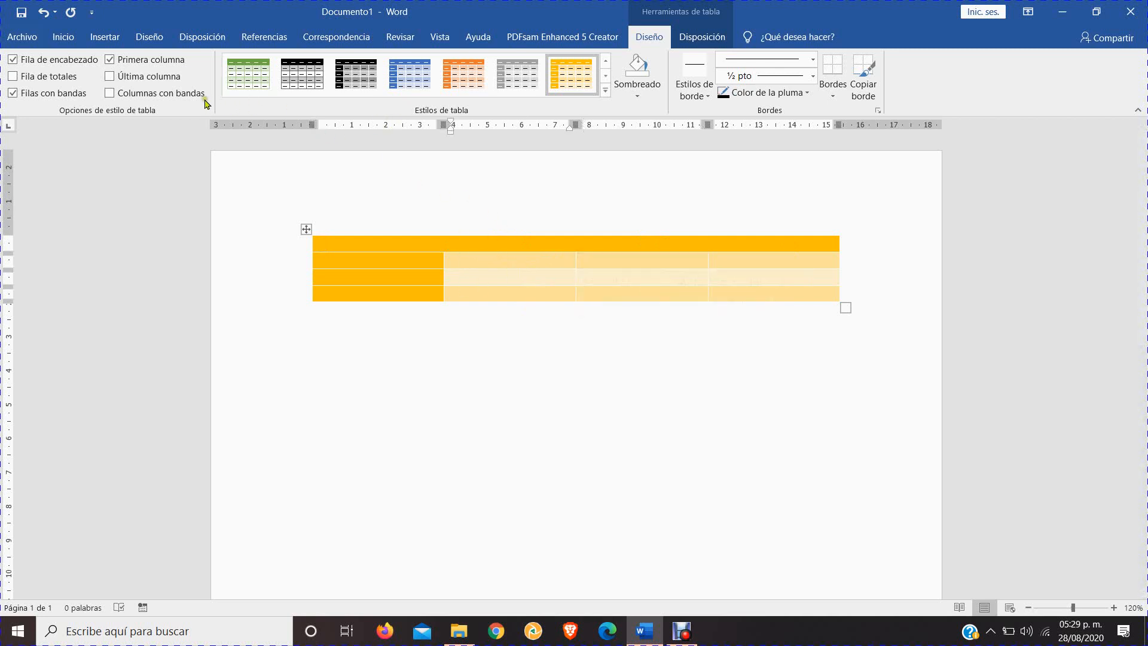
Switch the table's header row formatting off and on several times to compare, leaving it enabled
{"action": "left_click", "coordinate": [13, 61]}
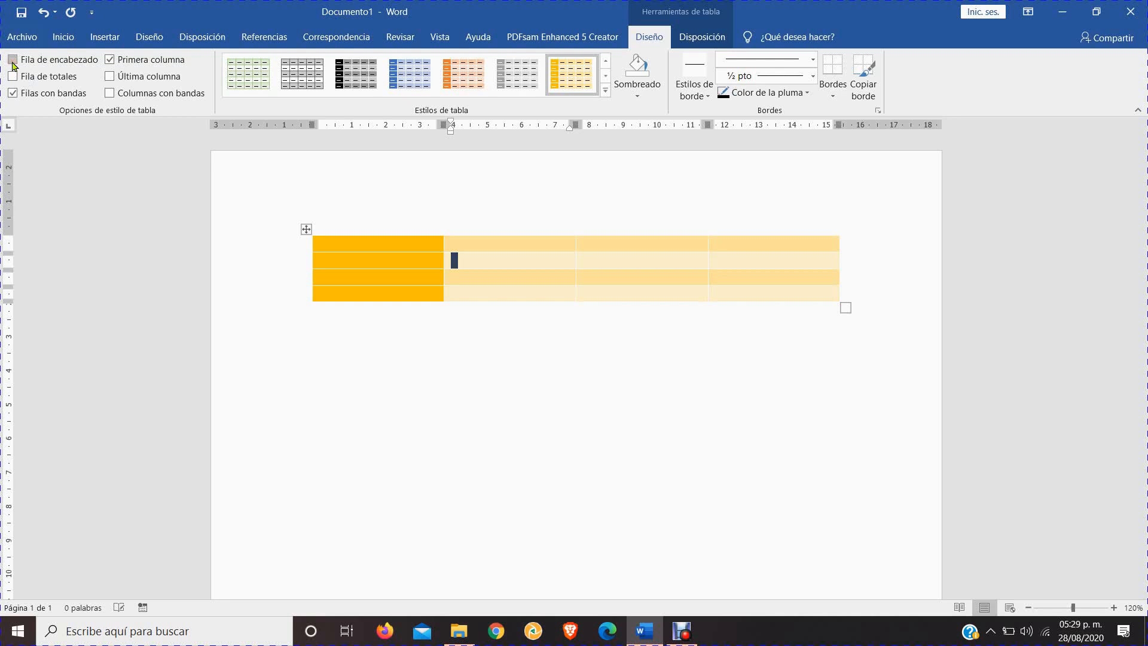
{"action": "left_click", "coordinate": [13, 62]}
{"action": "left_click", "coordinate": [13, 62]}
{"action": "left_click", "coordinate": [13, 62]}
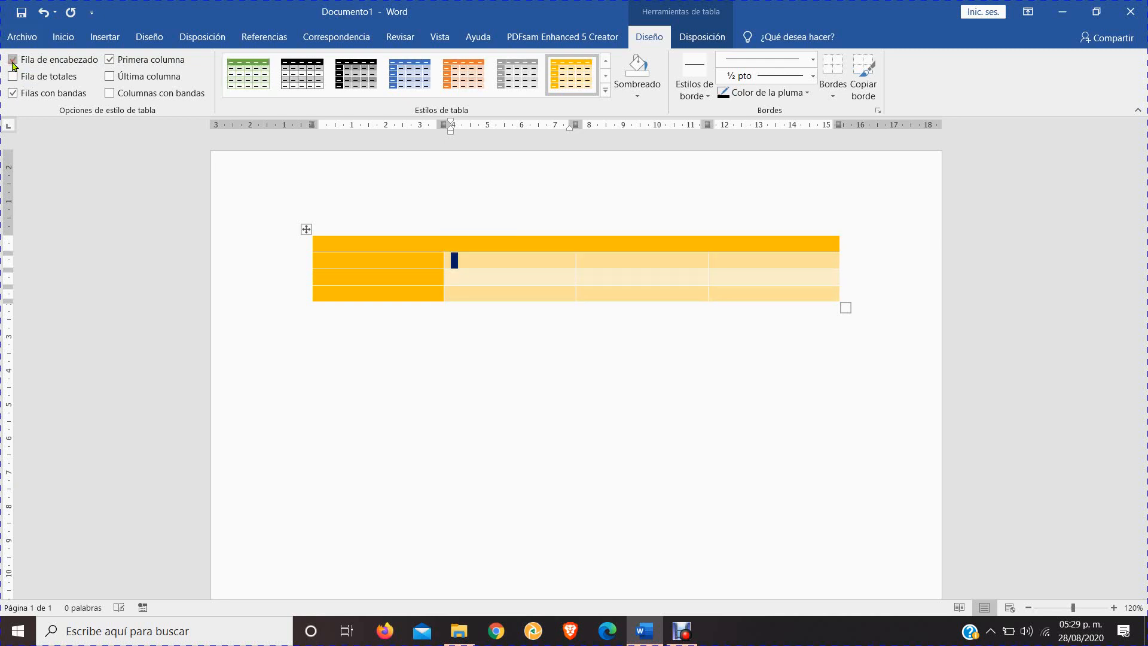
{"action": "left_click", "coordinate": [13, 61]}
{"action": "left_click", "coordinate": [13, 61]}
{"action": "left_click", "coordinate": [13, 62]}
{"action": "left_click", "coordinate": [12, 62]}
Switch the first column formatting off and back on, and the last column formatting on and back off
{"action": "left_click", "coordinate": [111, 61]}
{"action": "left_click", "coordinate": [110, 61]}
{"action": "left_click", "coordinate": [111, 61]}
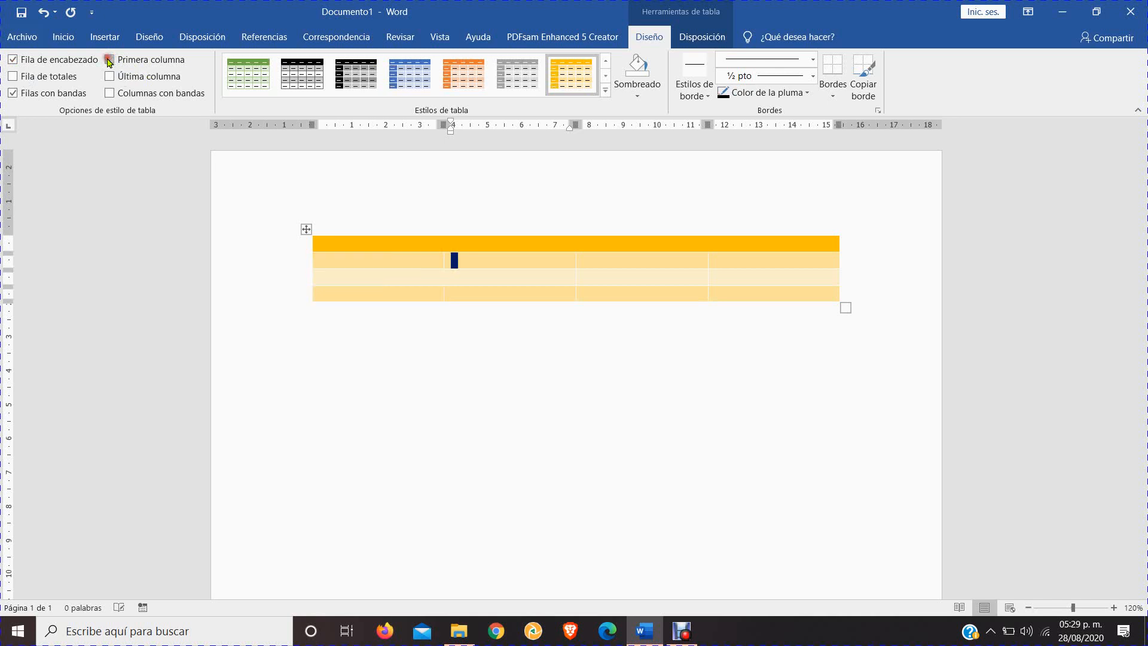
{"action": "left_click", "coordinate": [110, 62]}
{"action": "left_click", "coordinate": [110, 77]}
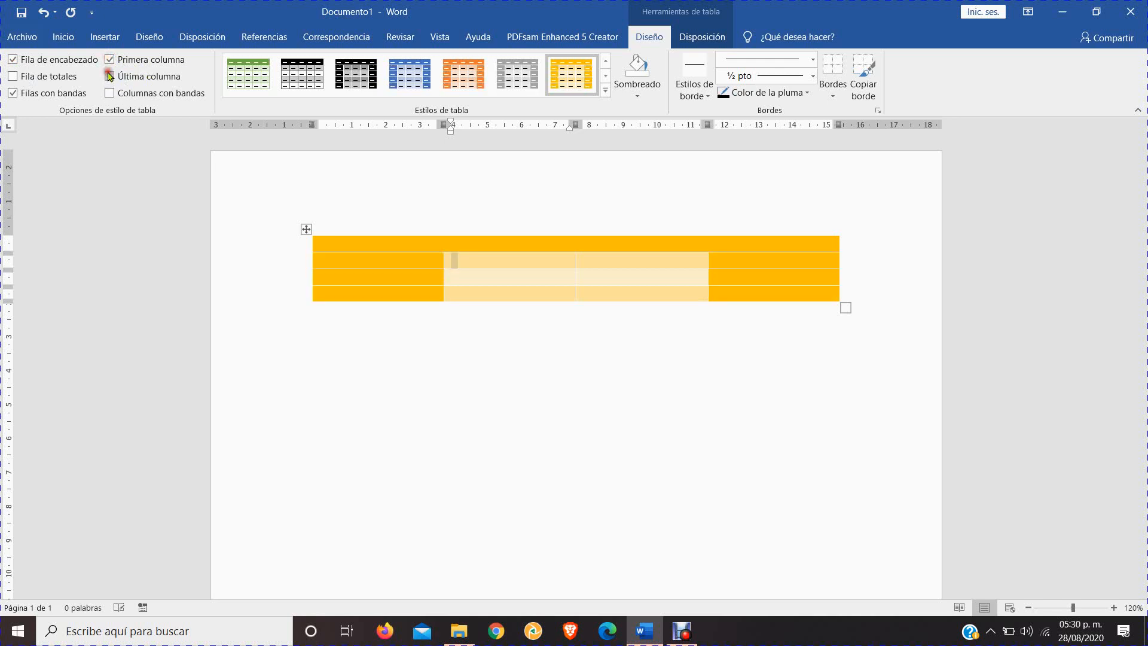
{"action": "left_click", "coordinate": [110, 77]}
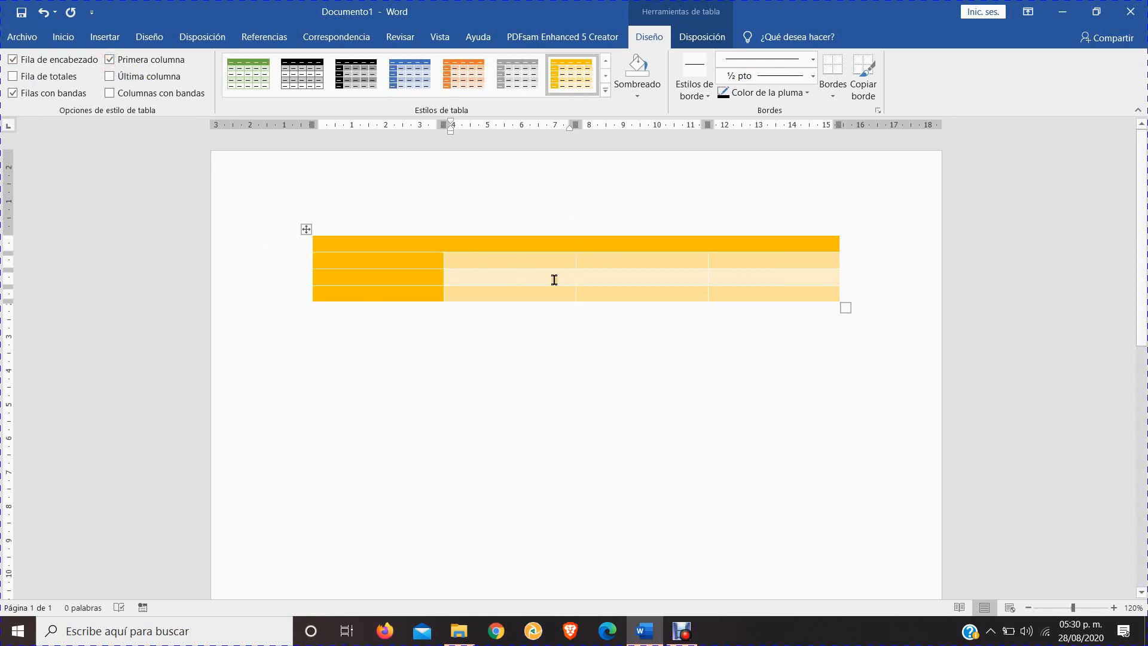
Return the table to the plain black grid style from the unformatted table styles
{"action": "left_click", "coordinate": [604, 91]}
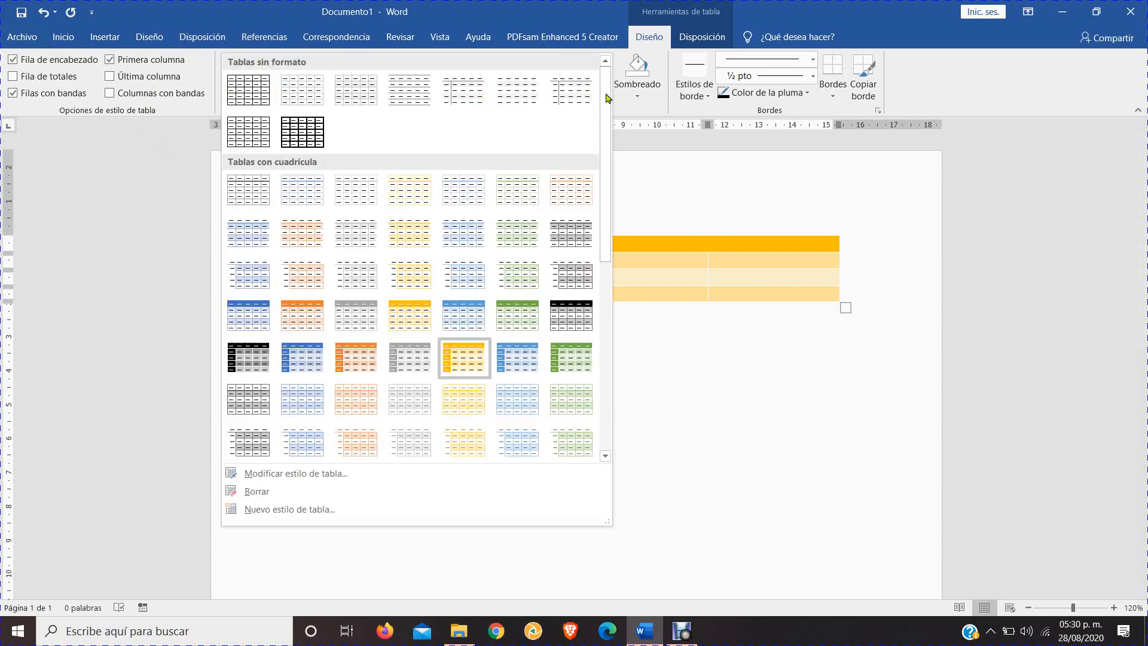
{"action": "left_click", "coordinate": [248, 91]}
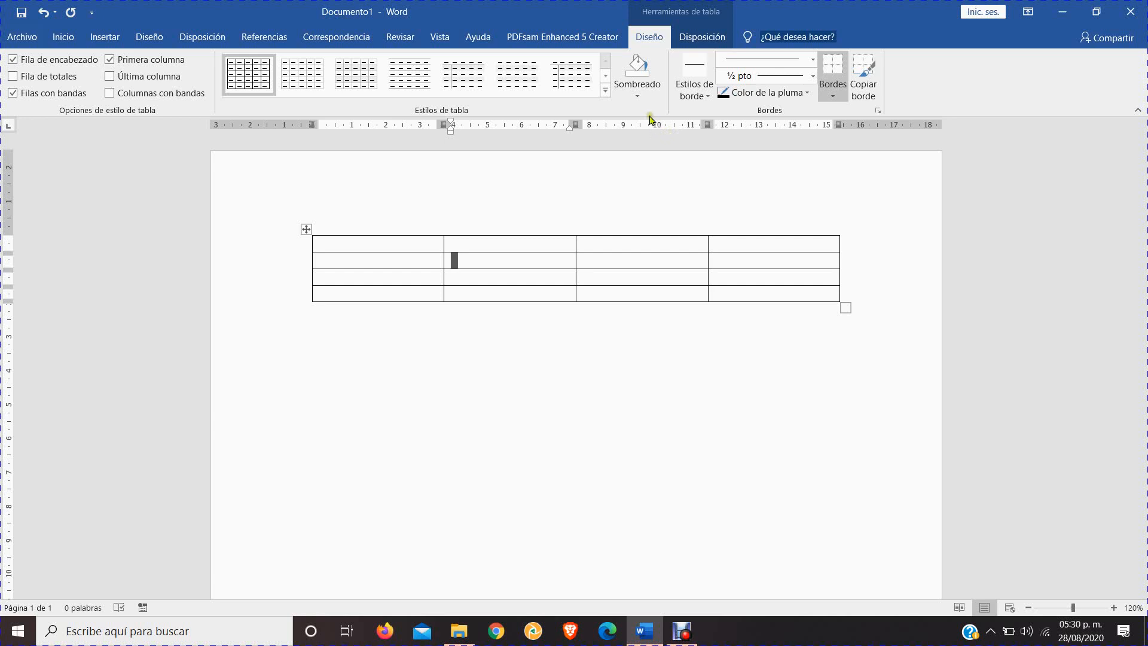
Shade the cells of the second and third columns in the first two rows with standard red
{"action": "left_click", "coordinate": [635, 89]}
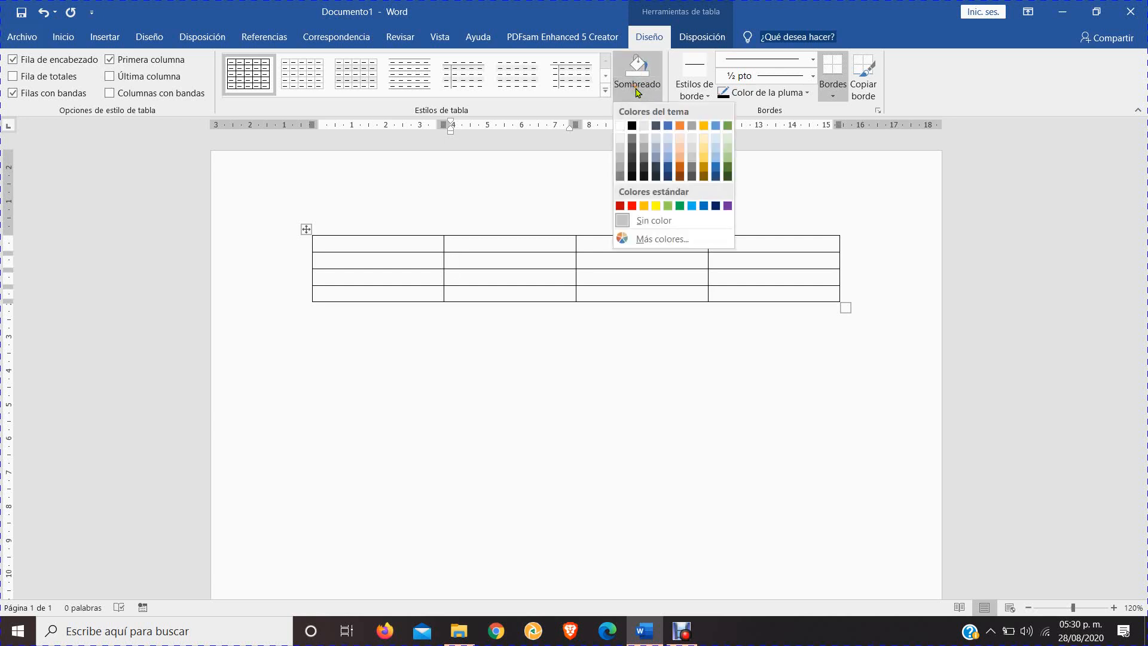
{"action": "left_click", "coordinate": [478, 263]}
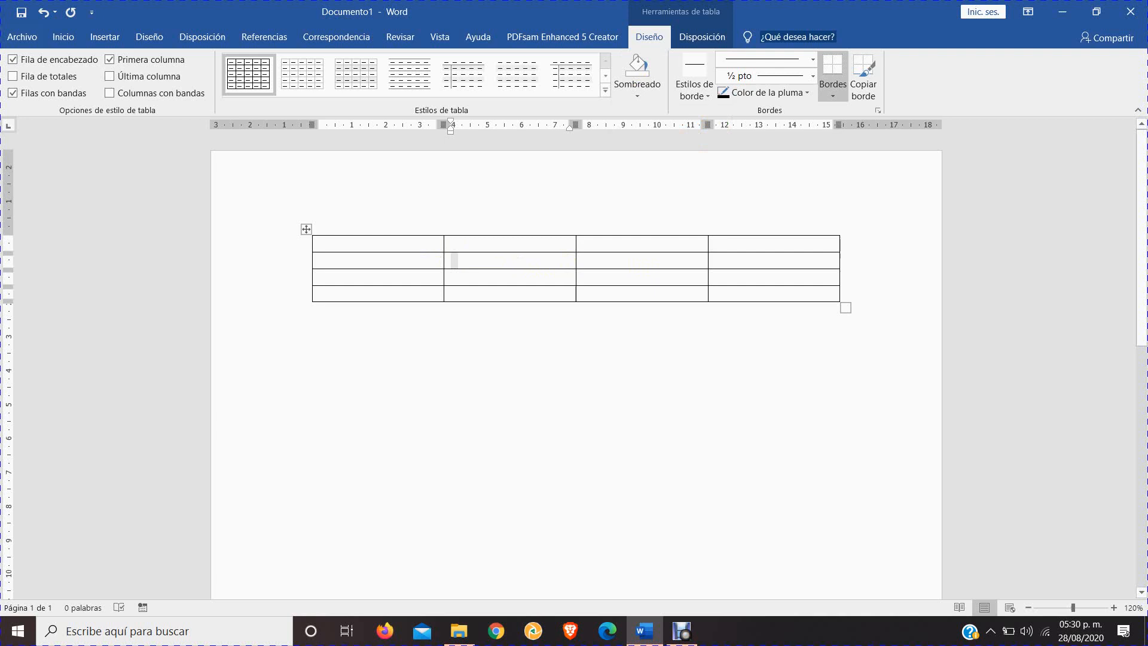
{"action": "left_click", "coordinate": [523, 260]}
{"action": "left_click_drag", "start_coordinate": [522, 260], "coordinate": [621, 280]}
{"action": "left_click", "coordinate": [497, 263]}
{"action": "left_click_drag", "start_coordinate": [484, 244], "coordinate": [635, 261]}
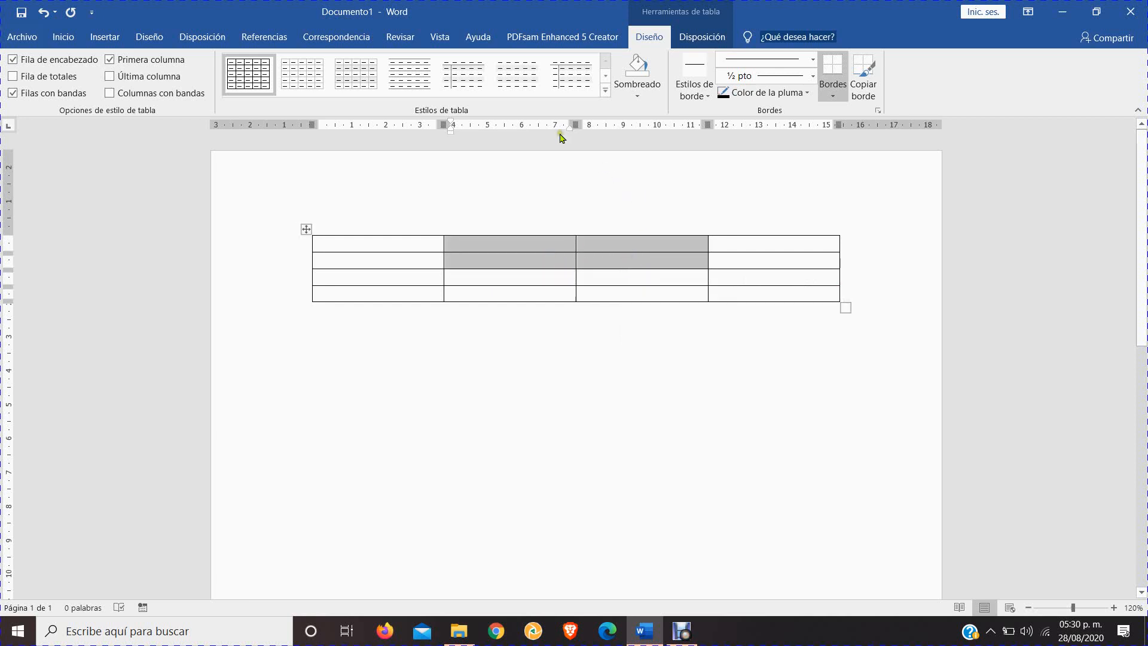
{"action": "left_click", "coordinate": [637, 91]}
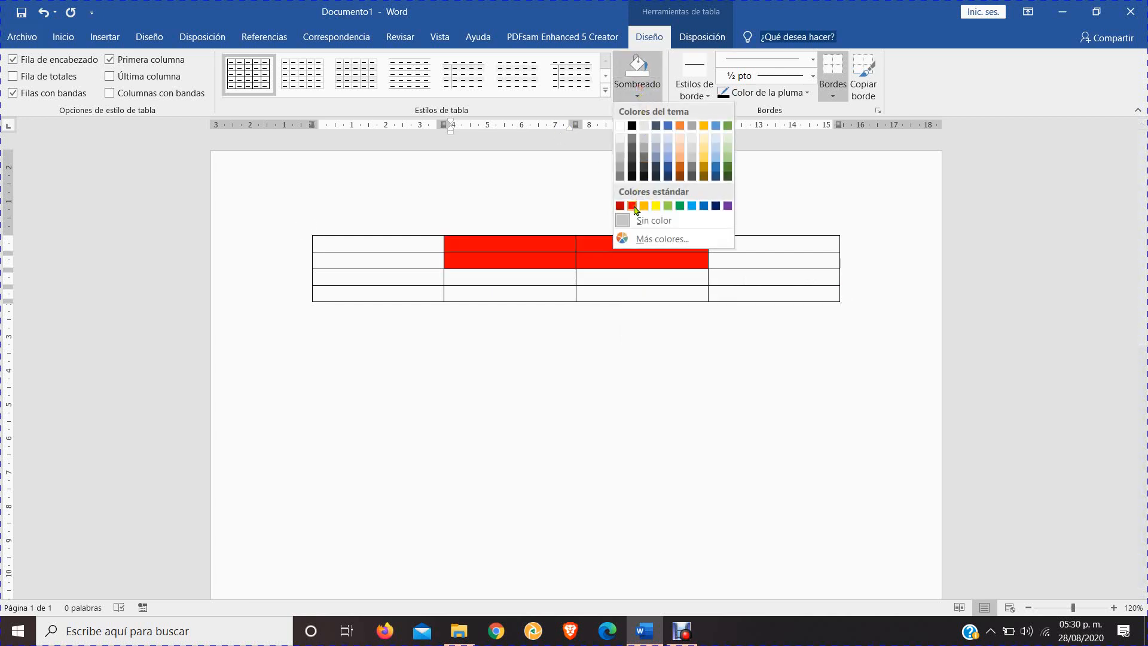
{"action": "left_click", "coordinate": [632, 205]}
{"action": "left_click", "coordinate": [600, 298]}
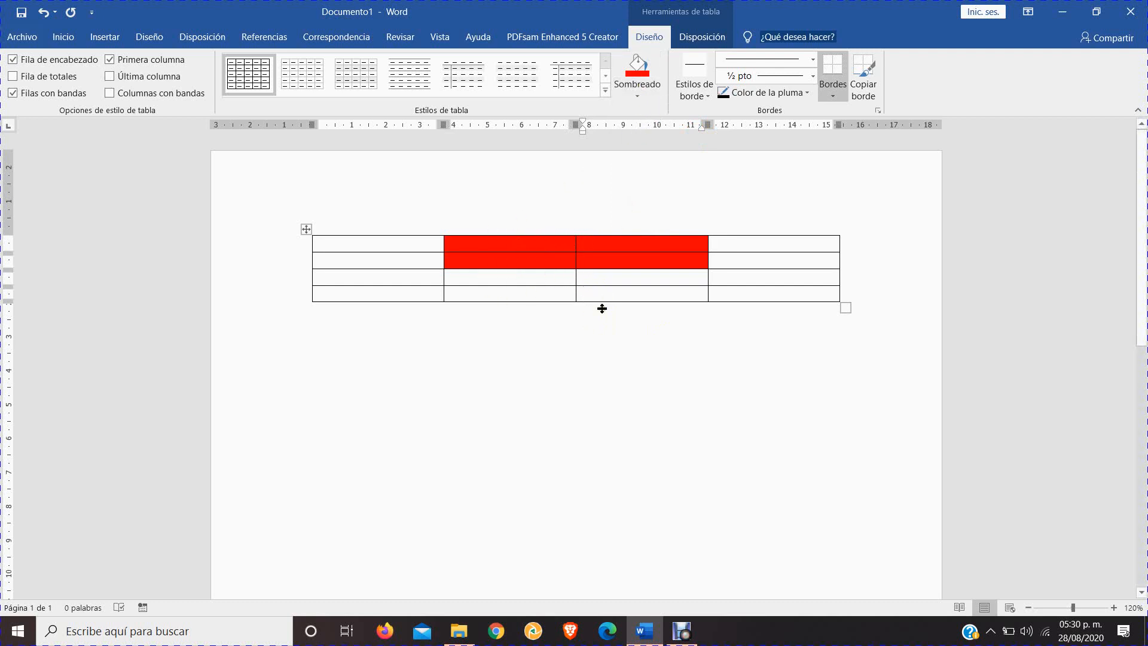
{"action": "left_click", "coordinate": [736, 262]}
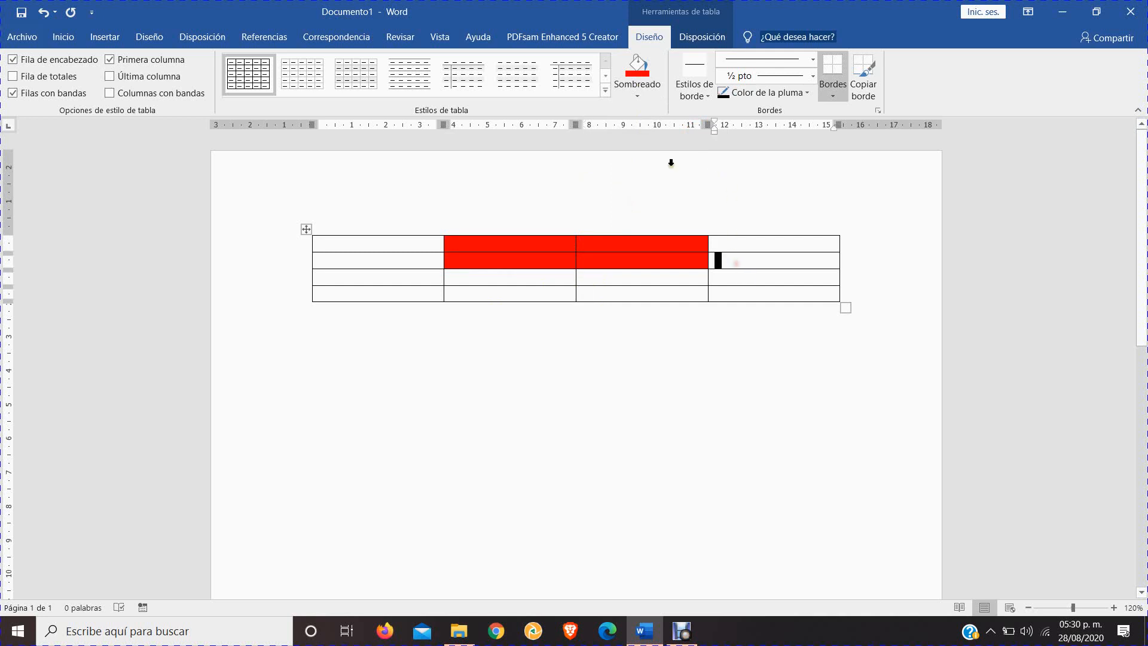
Shade the second-row cell of the fourth column with standard green
{"action": "left_click", "coordinate": [638, 90]}
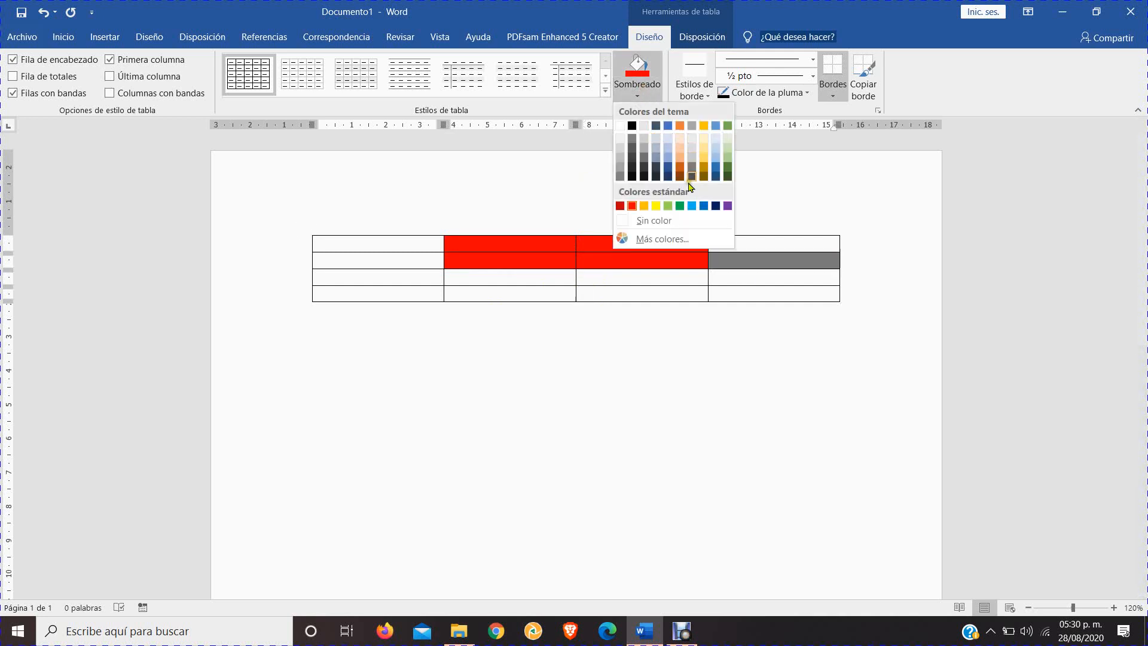
{"action": "left_click", "coordinate": [680, 205]}
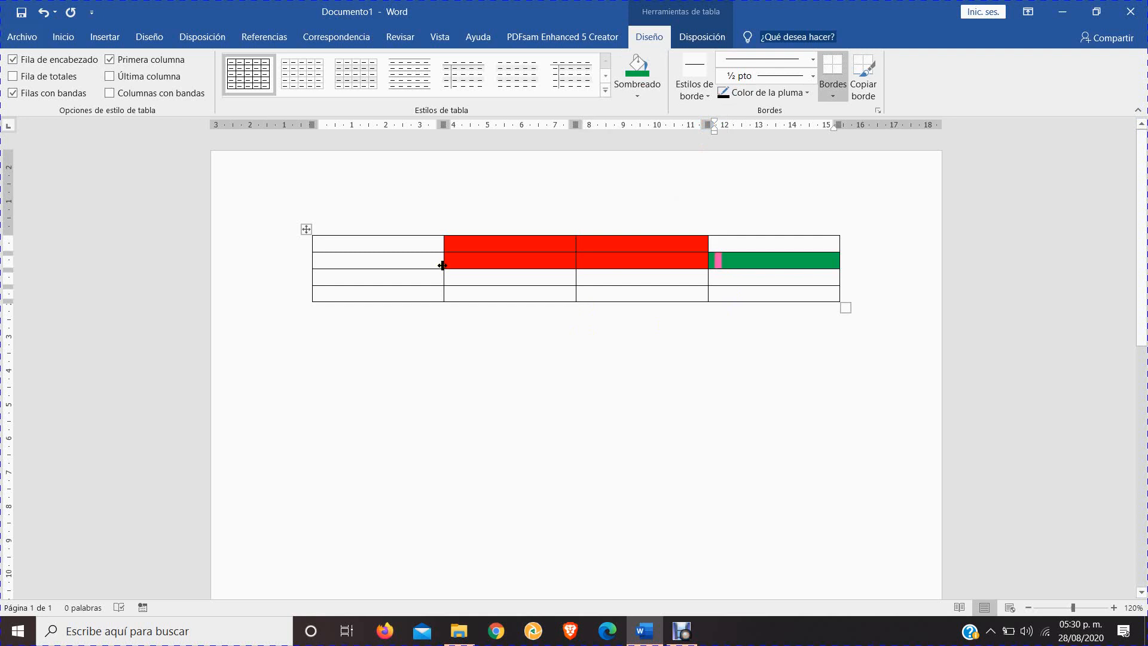
Examine the theme border styles available for the table without applying one
{"action": "left_click", "coordinate": [700, 100]}
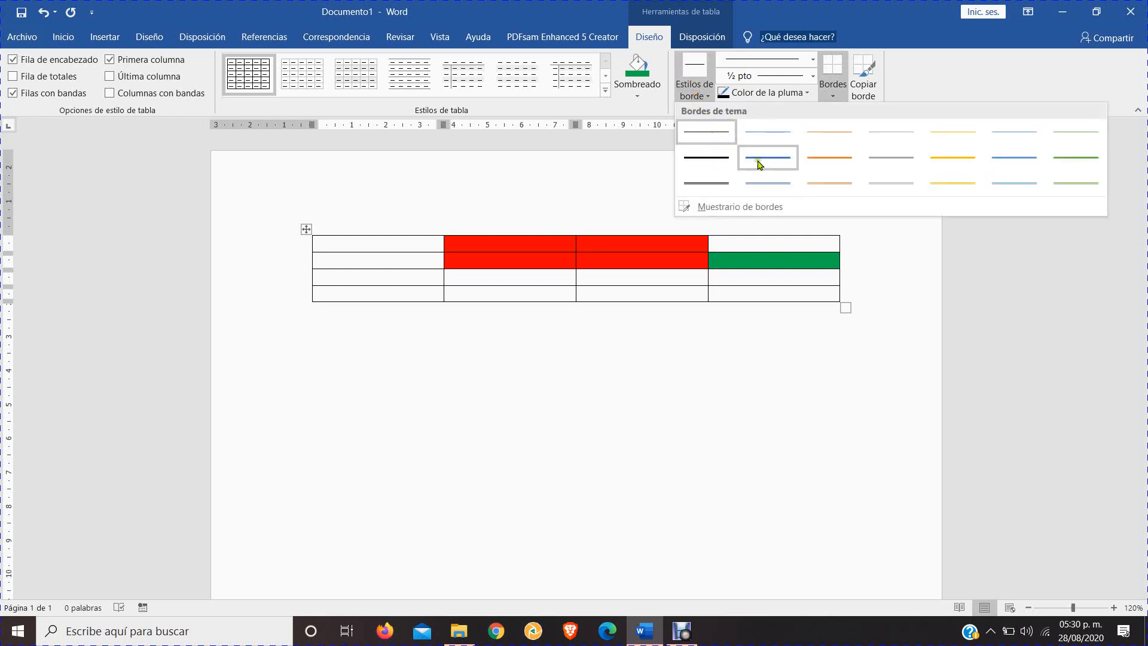
{"action": "left_click", "coordinate": [738, 274]}
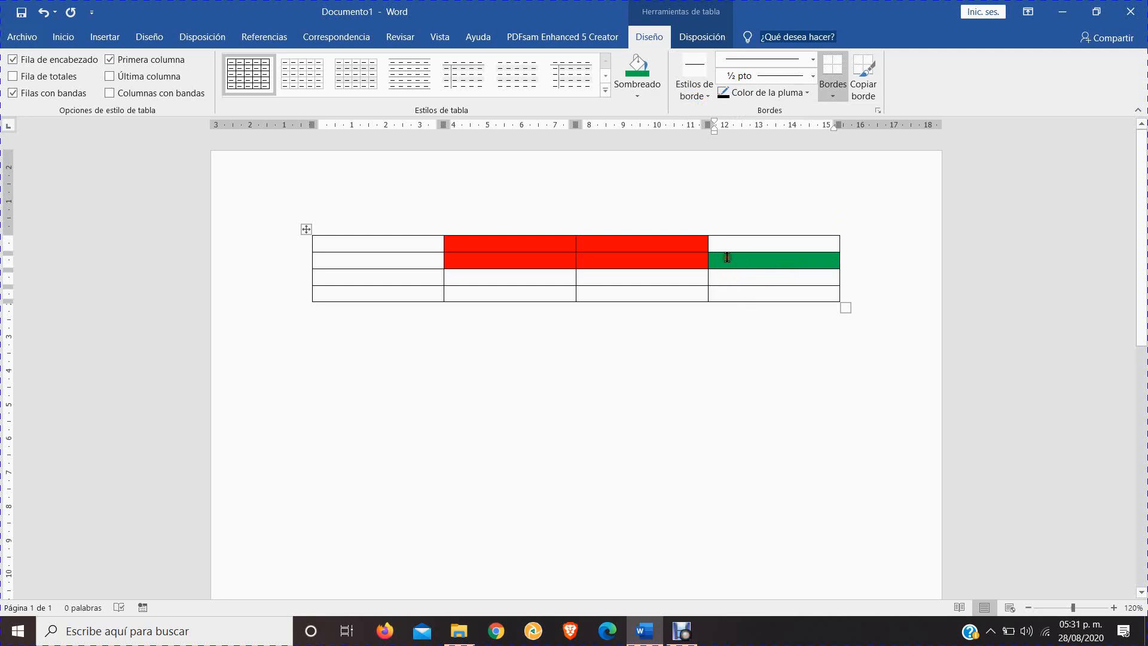
{"action": "left_click", "coordinate": [695, 90]}
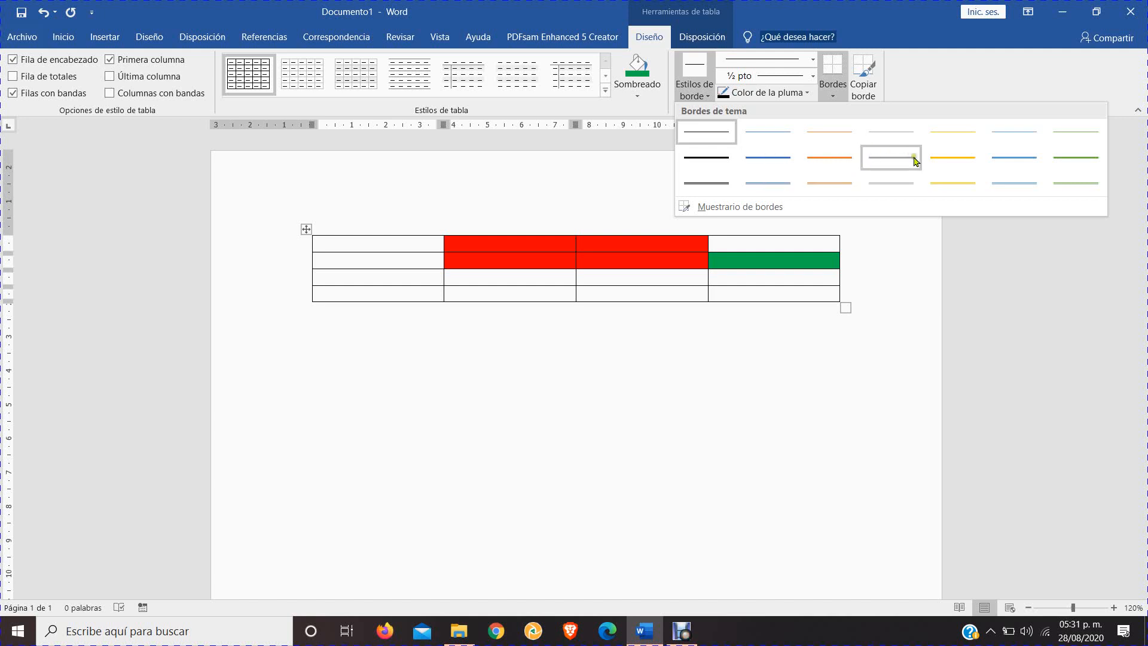
{"action": "left_click", "coordinate": [687, 269]}
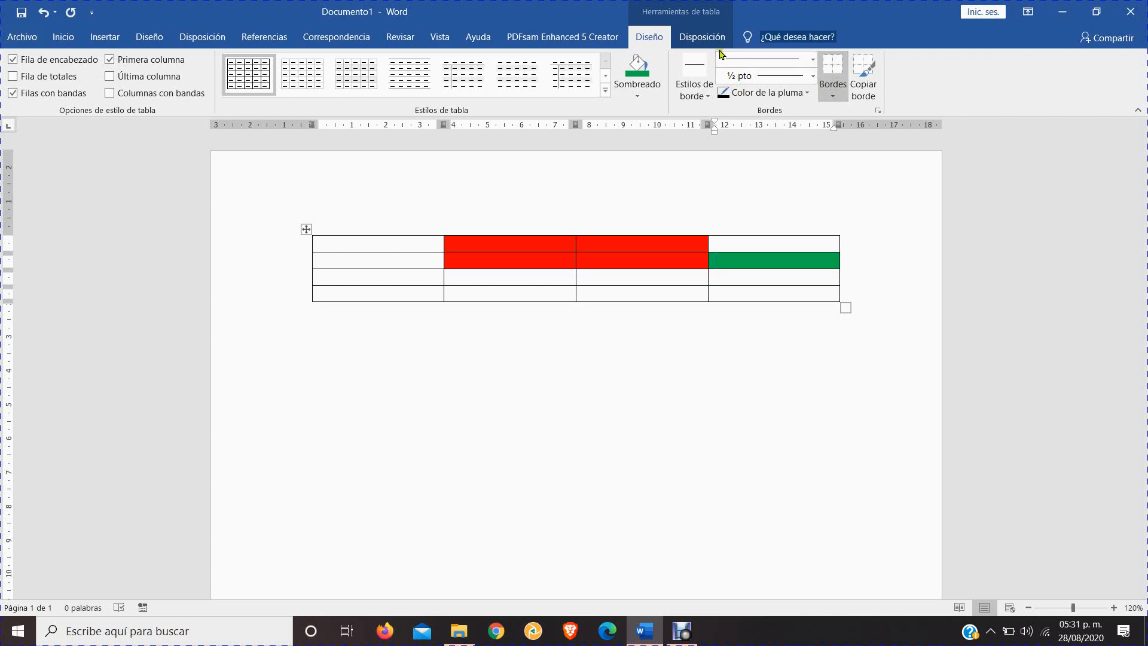
Examine the table layout options for selecting a cell, column, row or the whole table
{"action": "left_click", "coordinate": [698, 40]}
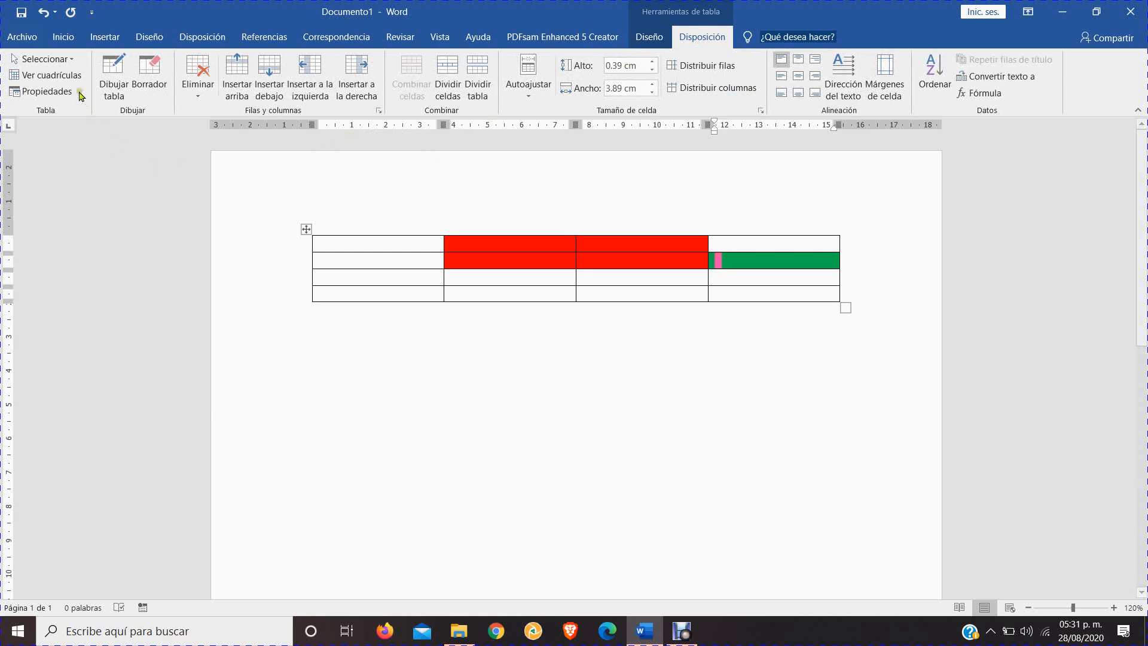
{"action": "left_click", "coordinate": [59, 62]}
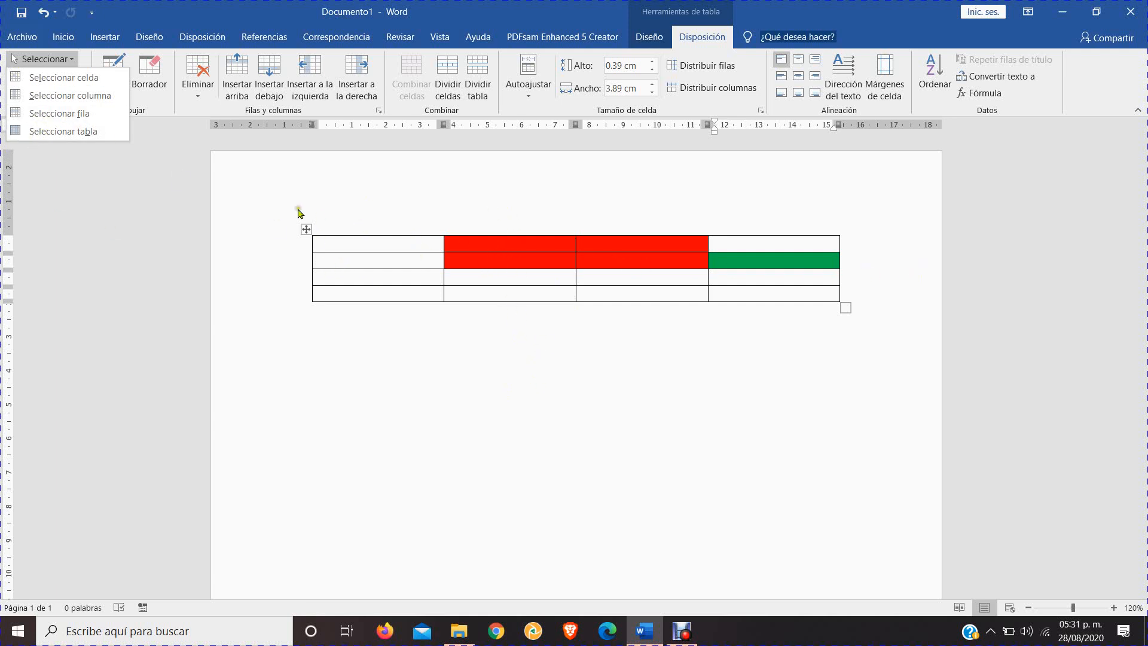
{"action": "left_click", "coordinate": [432, 232]}
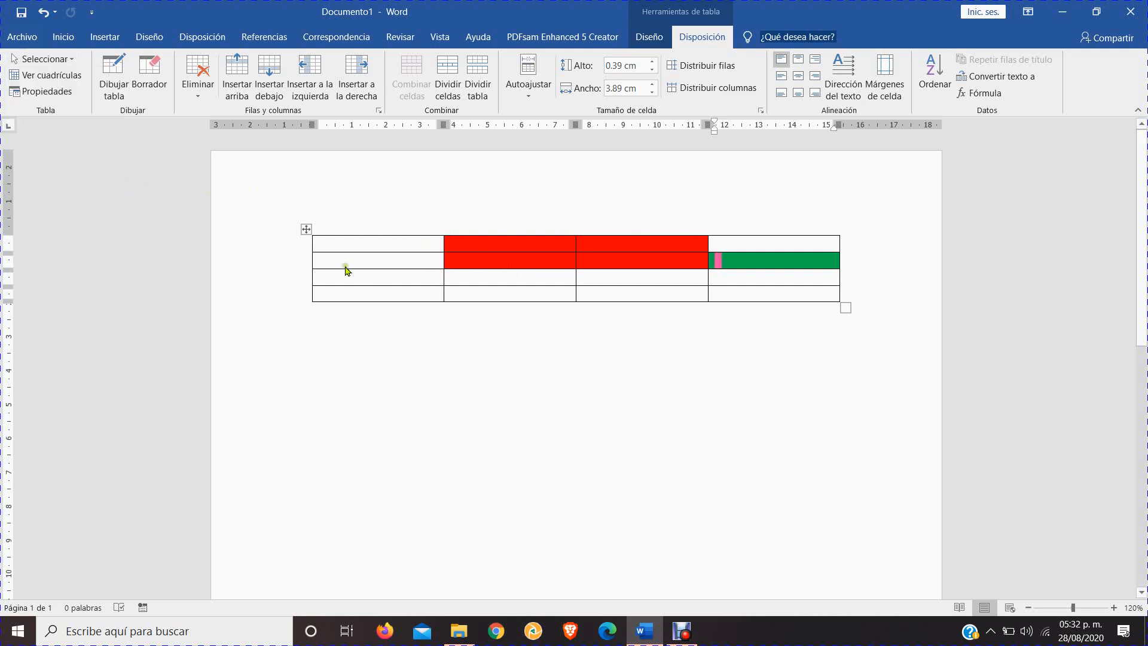
{"action": "left_click", "coordinate": [35, 59]}
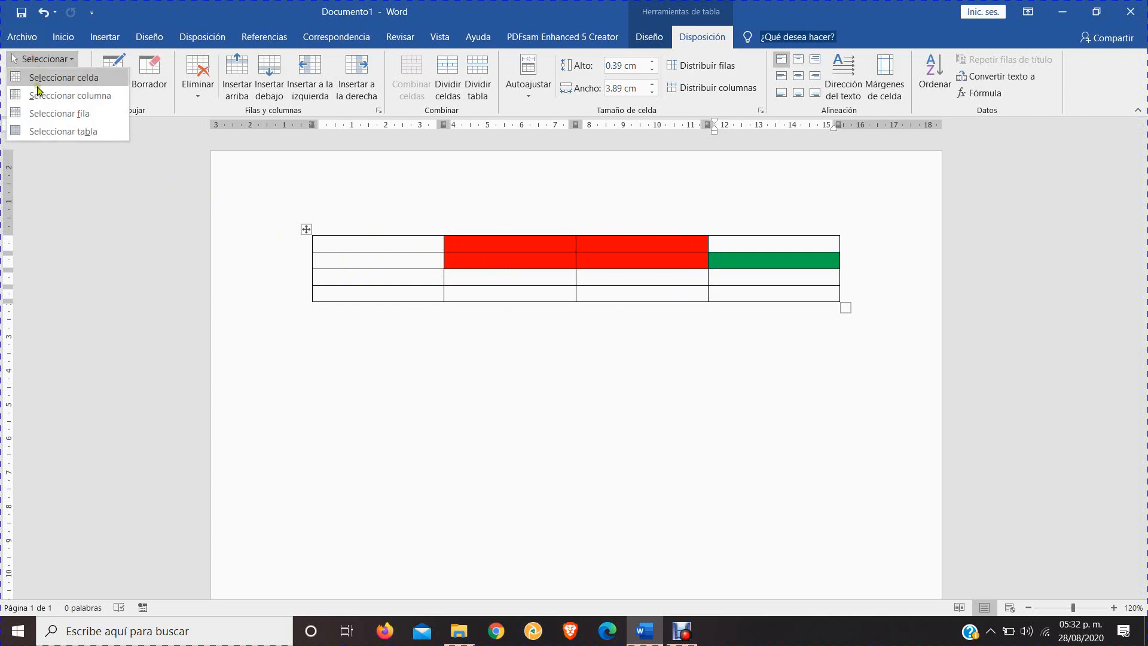
{"action": "left_click", "coordinate": [480, 255]}
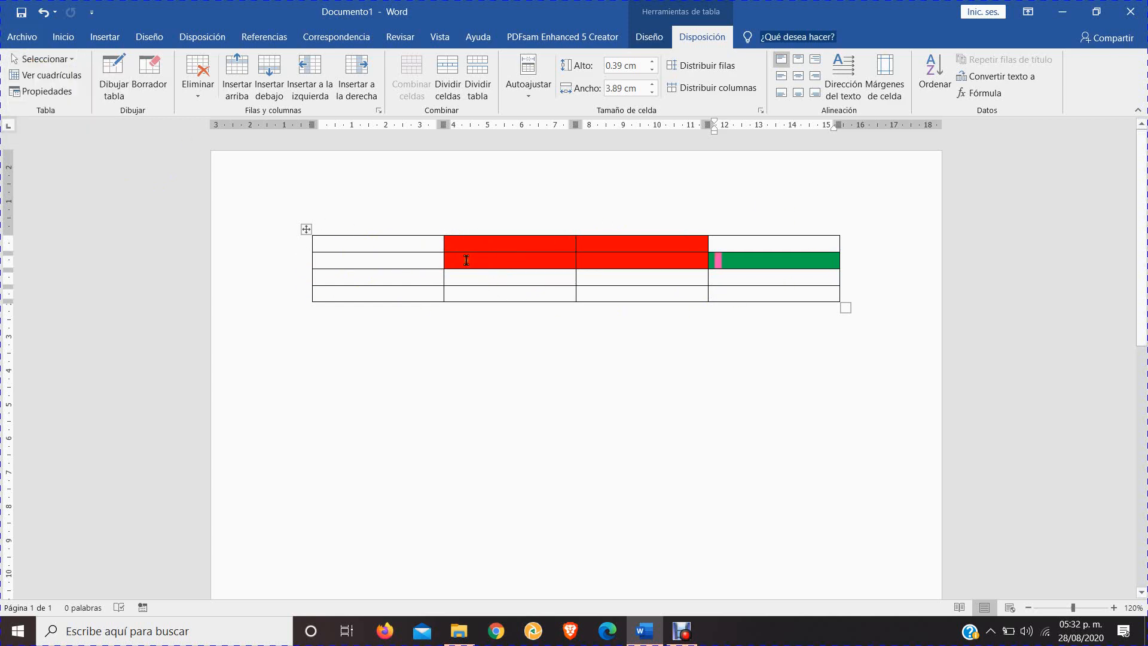
Select the second-row cell of the second column, and after that the entire third row of the table
{"action": "left_click", "coordinate": [466, 262]}
{"action": "left_click", "coordinate": [471, 279]}
{"action": "left_click_drag", "start_coordinate": [471, 261], "coordinate": [563, 261]}
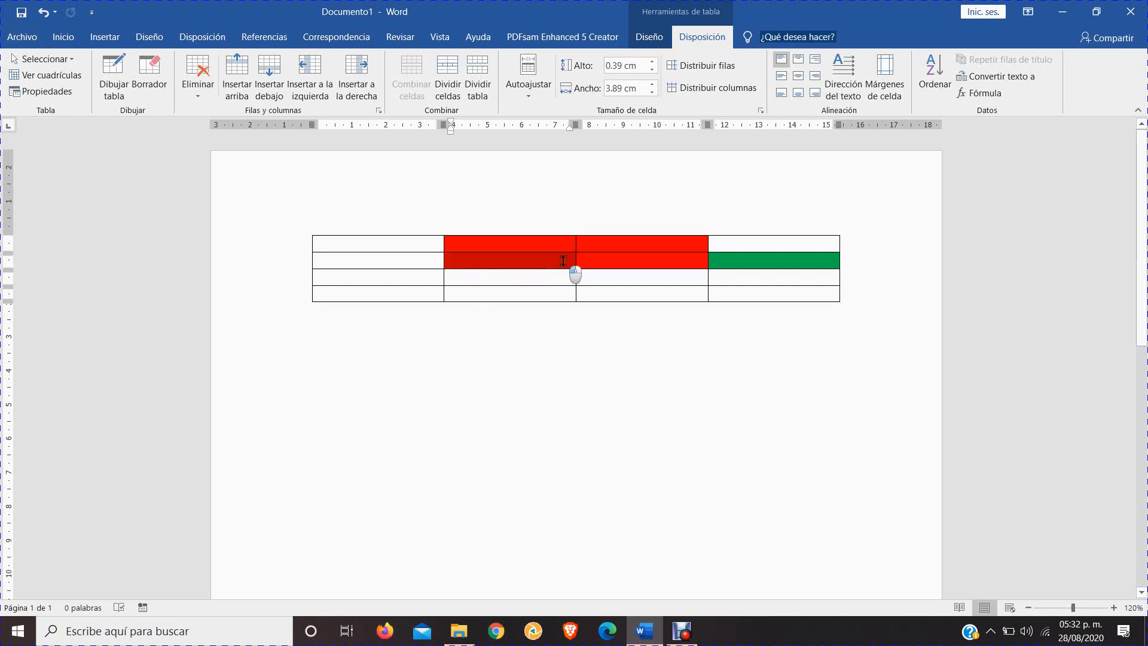
{"action": "mouse_move", "coordinate": [479, 282]}
{"action": "left_mouse_down"}
{"action": "mouse_move", "coordinate": [652, 291]}
{"action": "mouse_move", "coordinate": [788, 269]}
{"action": "mouse_move", "coordinate": [713, 236]}
{"action": "mouse_move", "coordinate": [537, 267]}
{"action": "left_mouse_up"}
{"action": "left_click", "coordinate": [322, 276]}
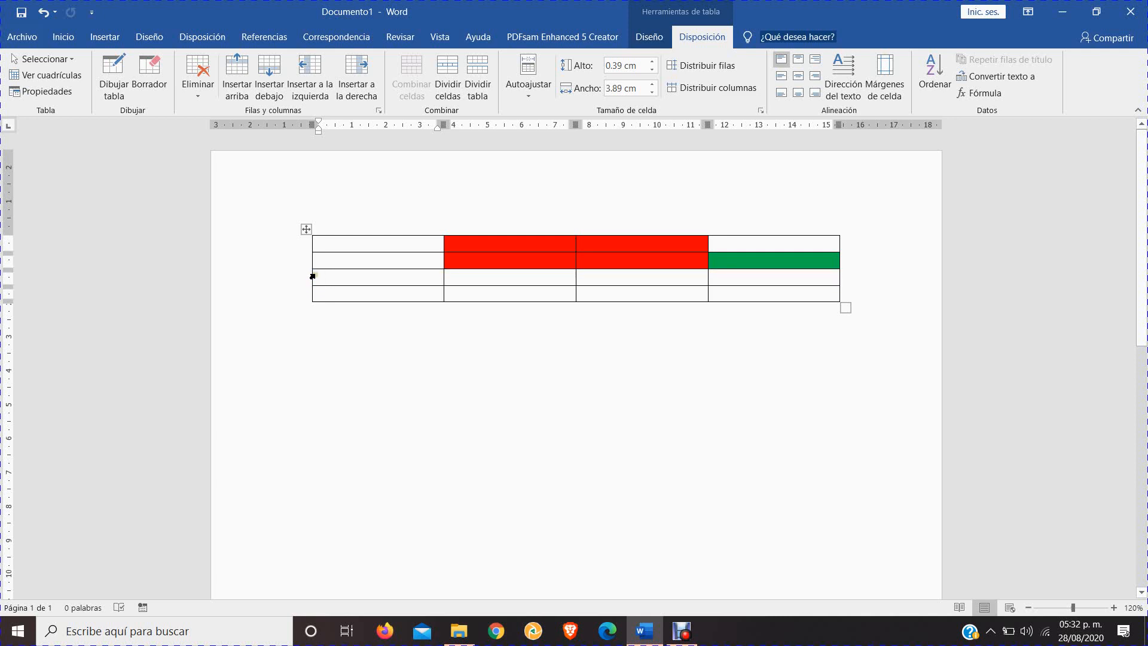
{"action": "left_click", "coordinate": [312, 276]}
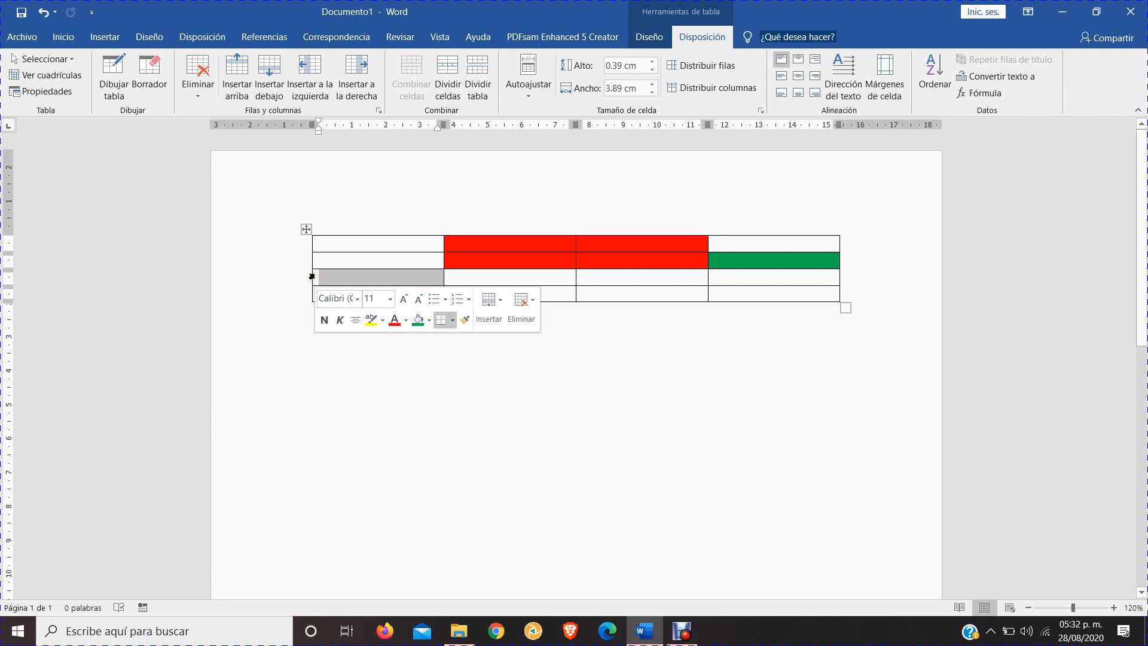
{"action": "double_click", "coordinate": [311, 277]}
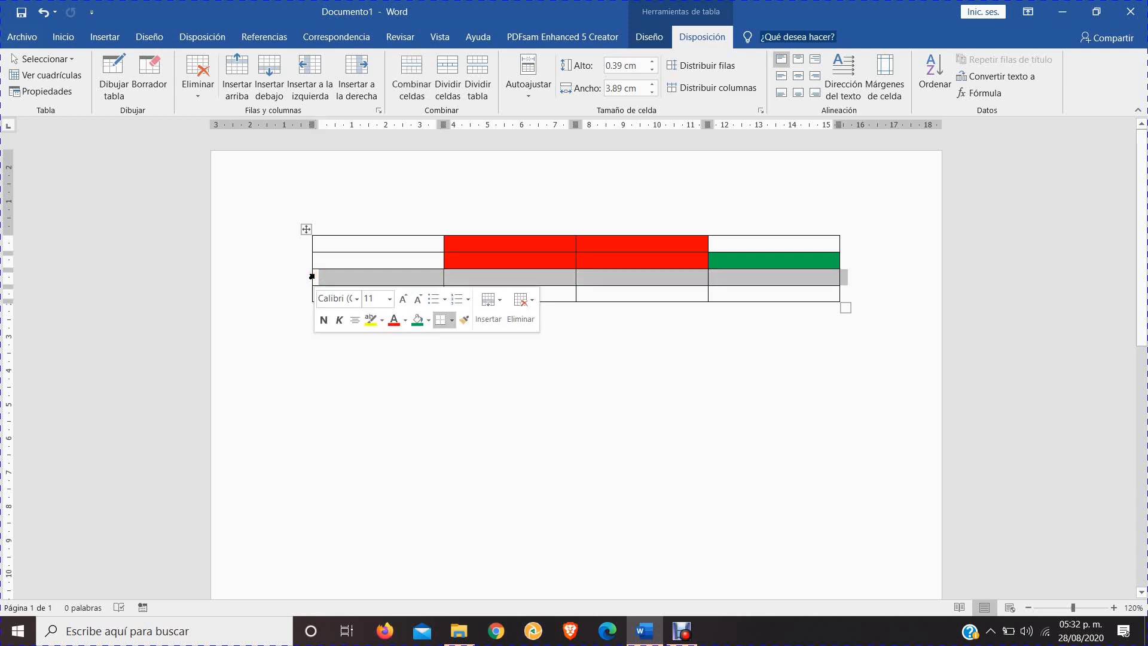
Select the table's columns one at a time from the fourth to the first, and finally the whole table
{"action": "left_click", "coordinate": [773, 232]}
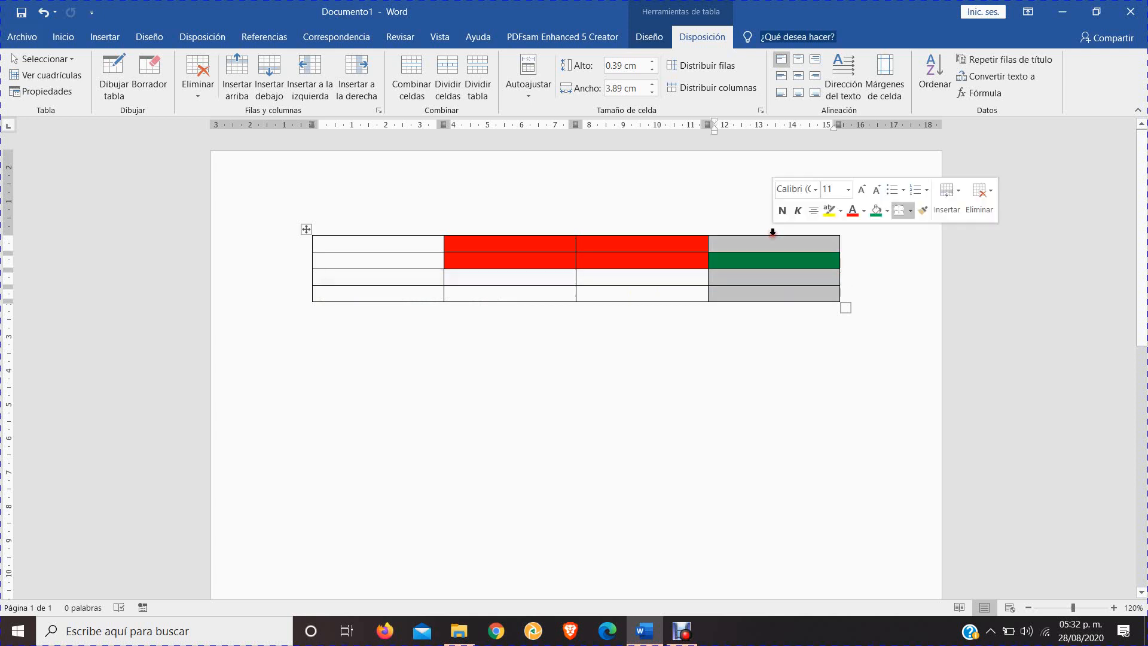
{"action": "left_click", "coordinate": [655, 232]}
{"action": "left_click", "coordinate": [524, 233]}
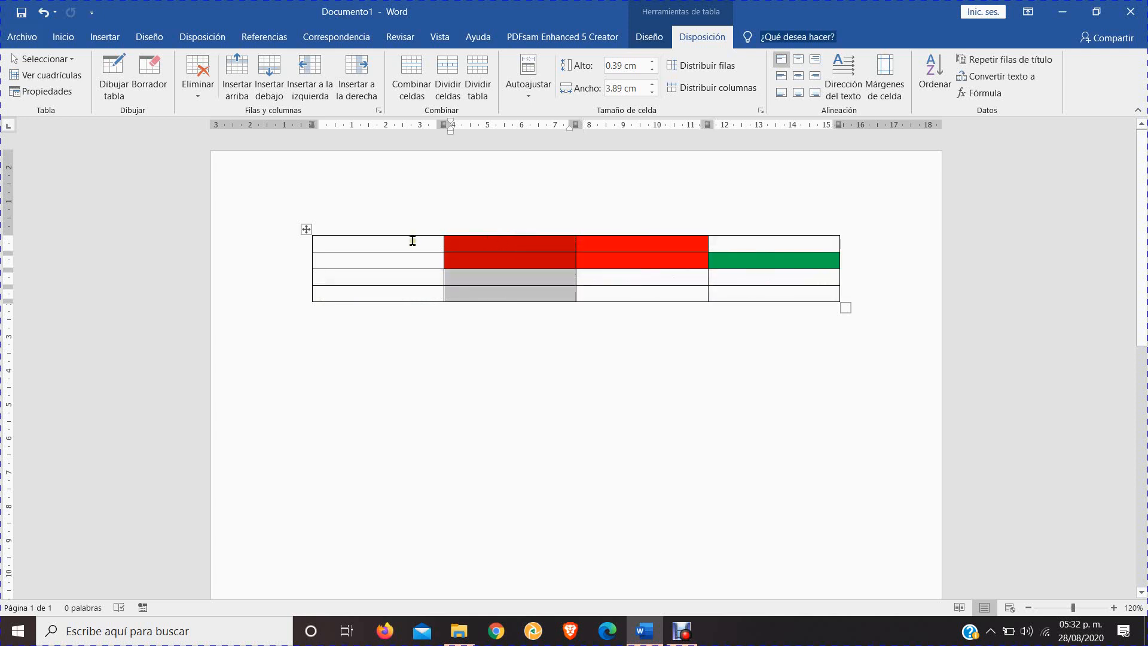
{"action": "left_click", "coordinate": [378, 233]}
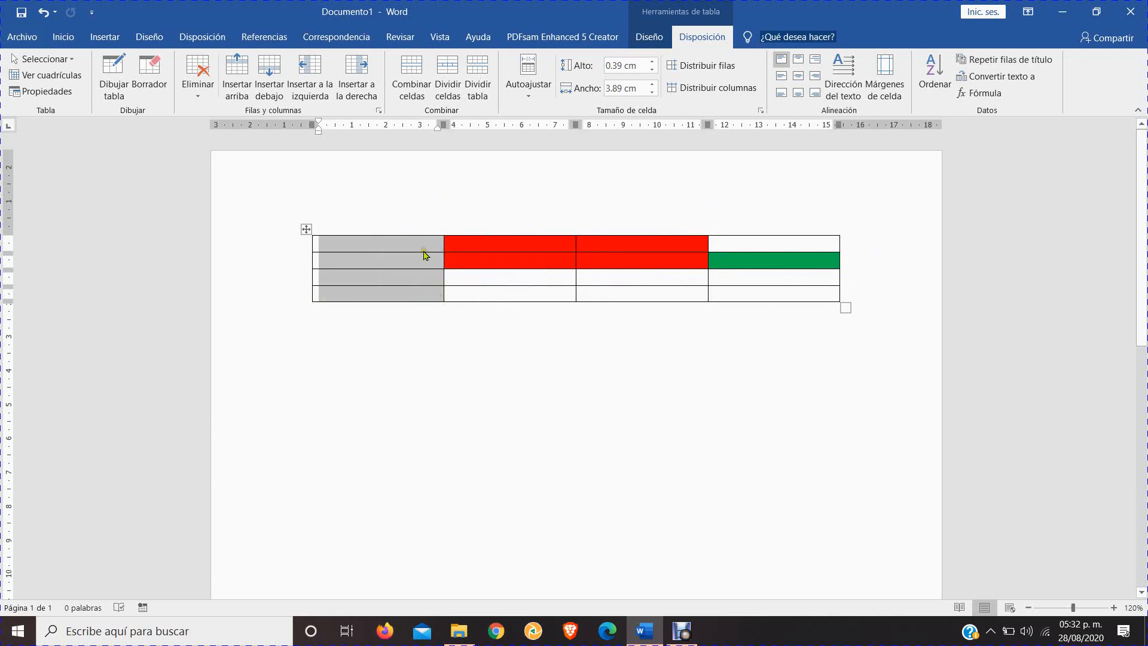
{"action": "left_click", "coordinate": [303, 231]}
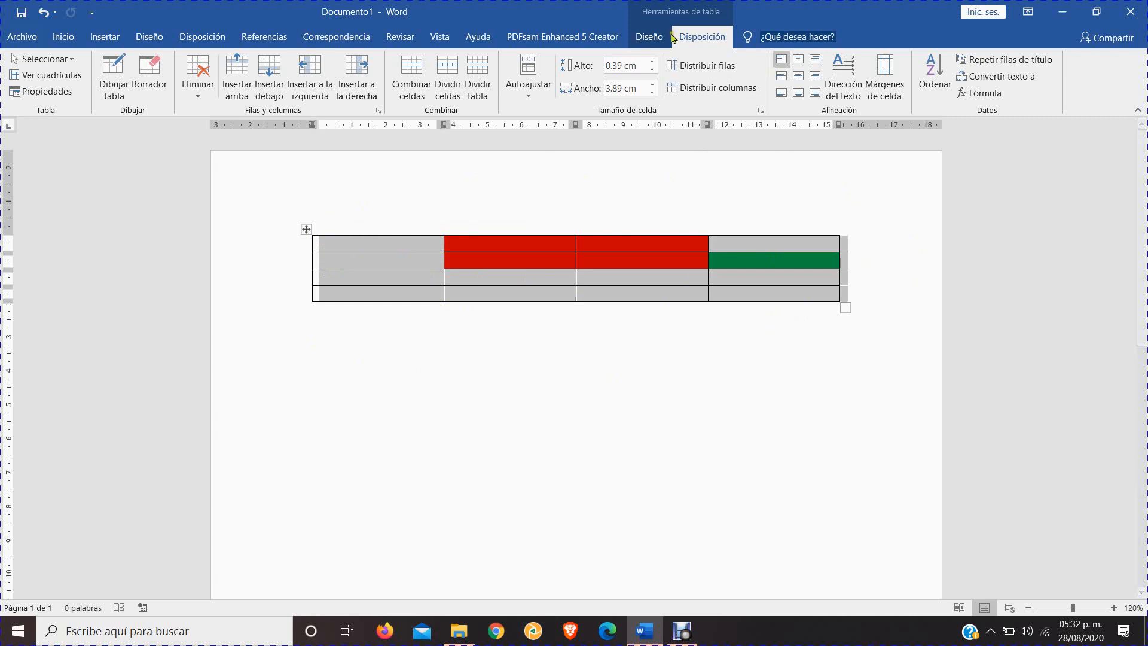
{"action": "left_click", "coordinate": [335, 245]}
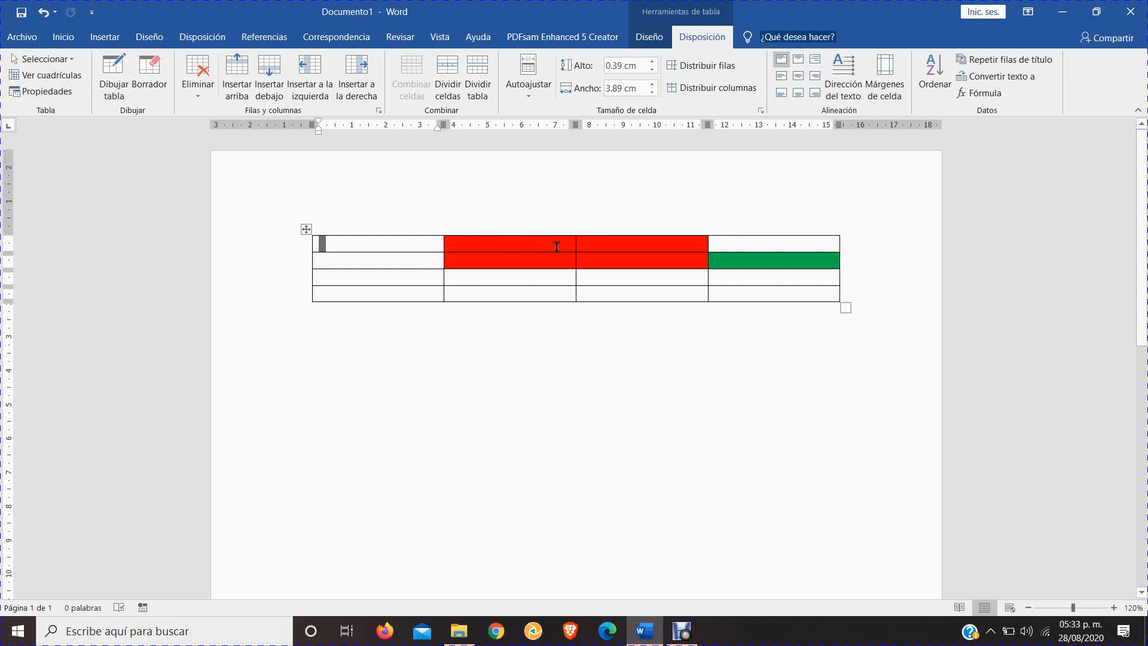
{"action": "left_click", "coordinate": [599, 246]}
{"action": "left_click_drag", "start_coordinate": [346, 270], "coordinate": [383, 294]}
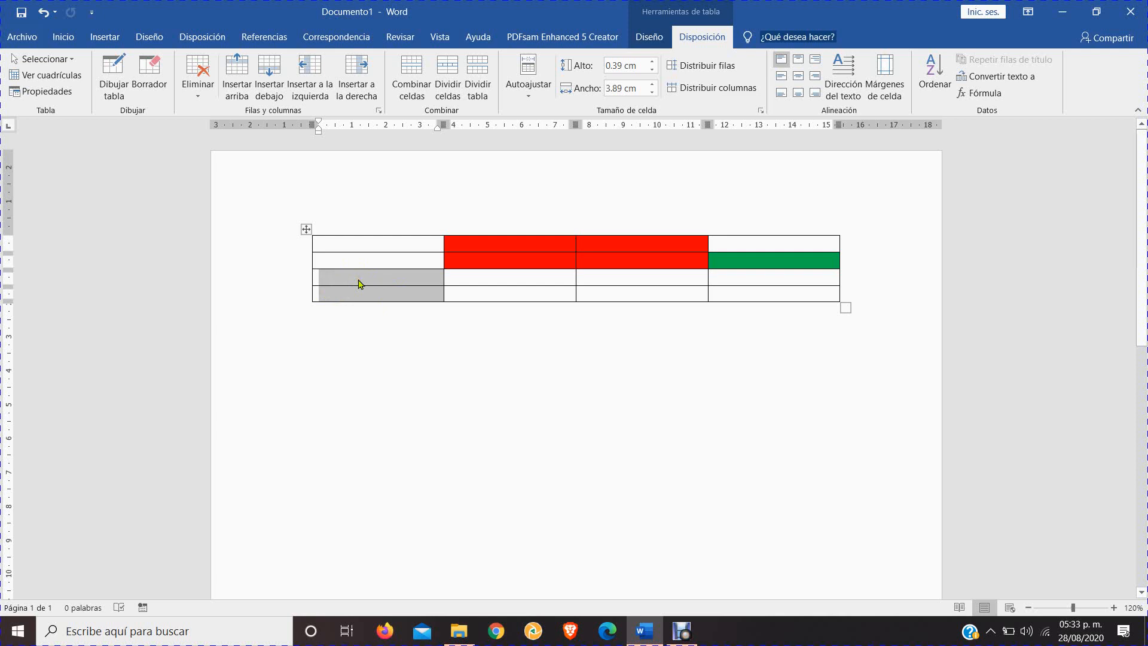
{"action": "left_click", "coordinate": [352, 257]}
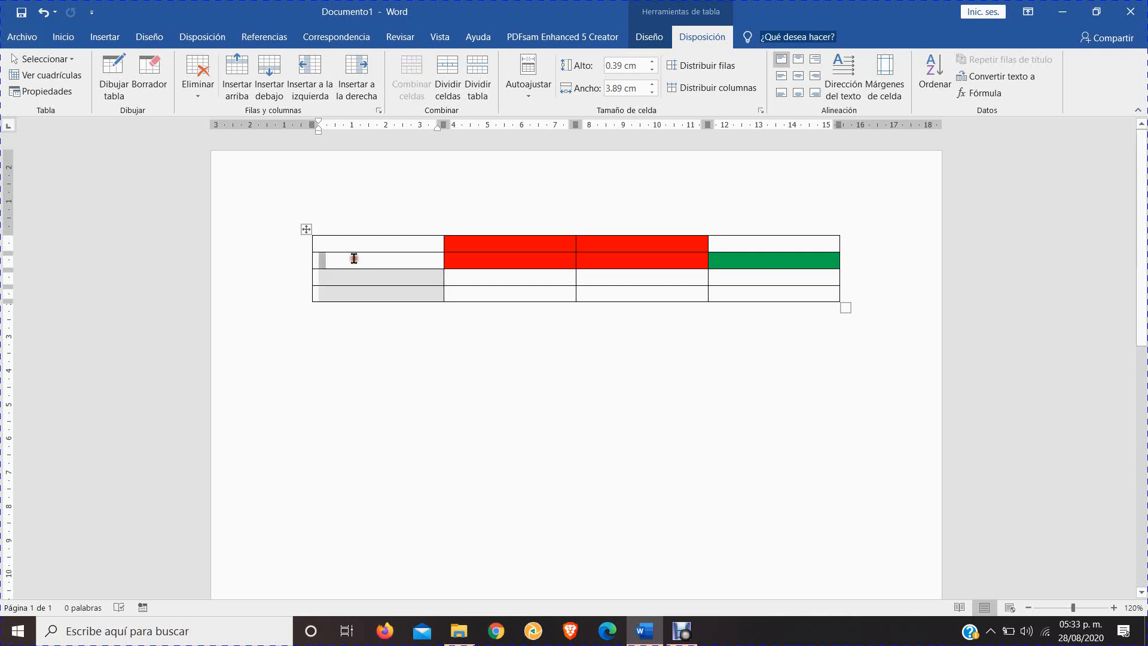
Remove all borders from the four cells of the table's first column
{"action": "left_click_drag", "start_coordinate": [339, 242], "coordinate": [351, 296]}
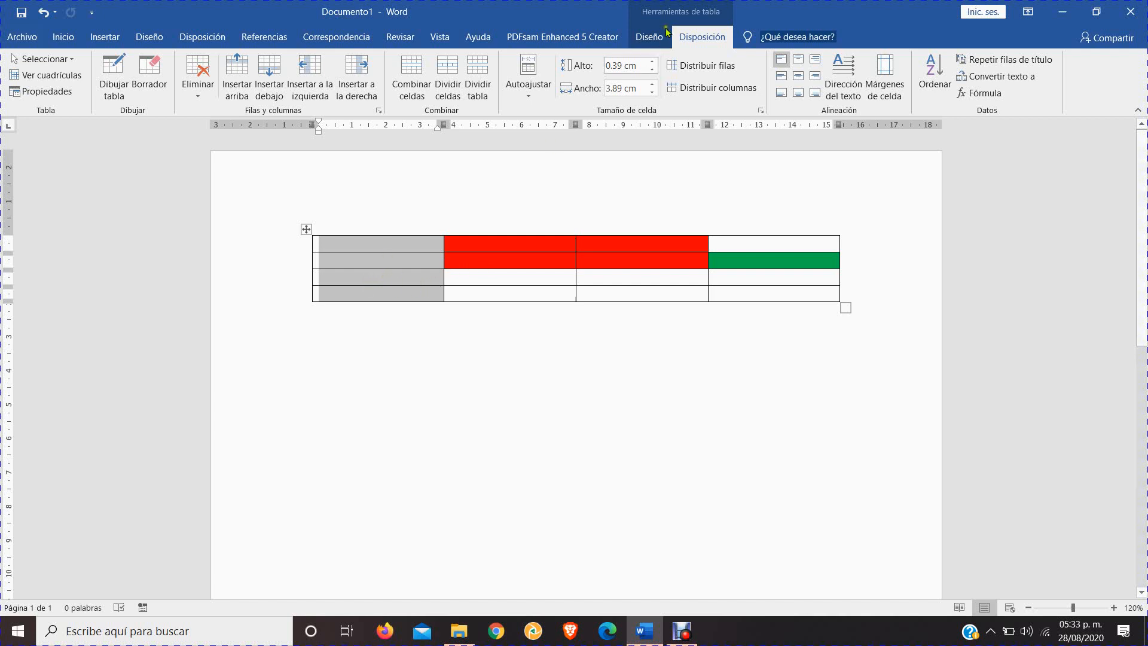
{"action": "left_click", "coordinate": [648, 37]}
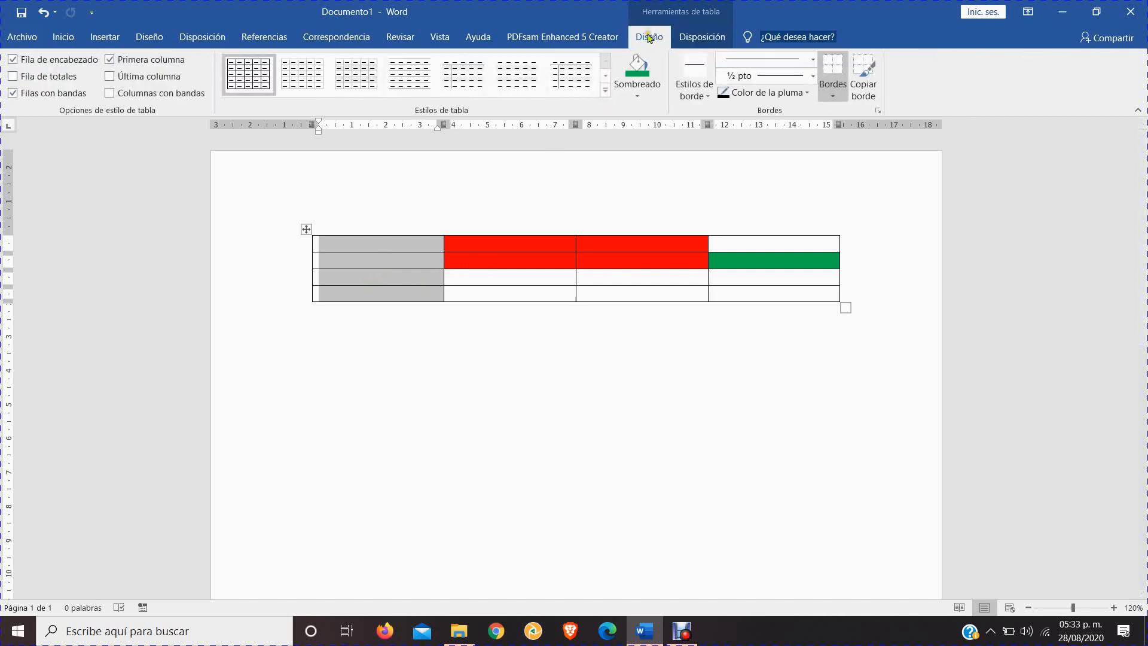
{"action": "left_click", "coordinate": [832, 97]}
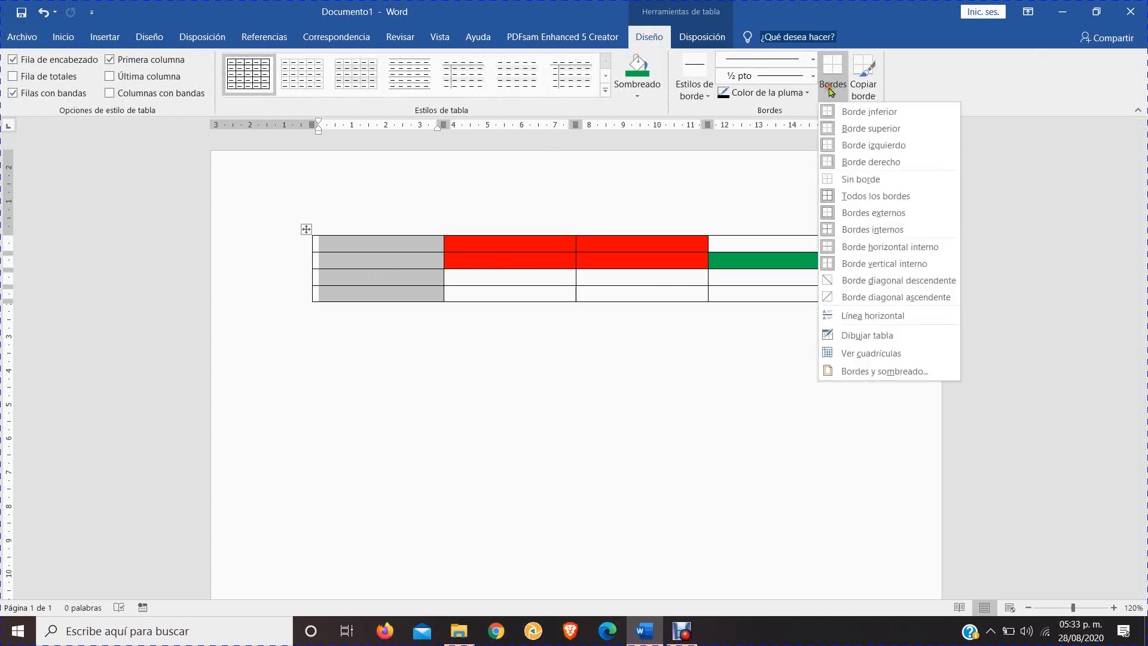
{"action": "left_click", "coordinate": [857, 180]}
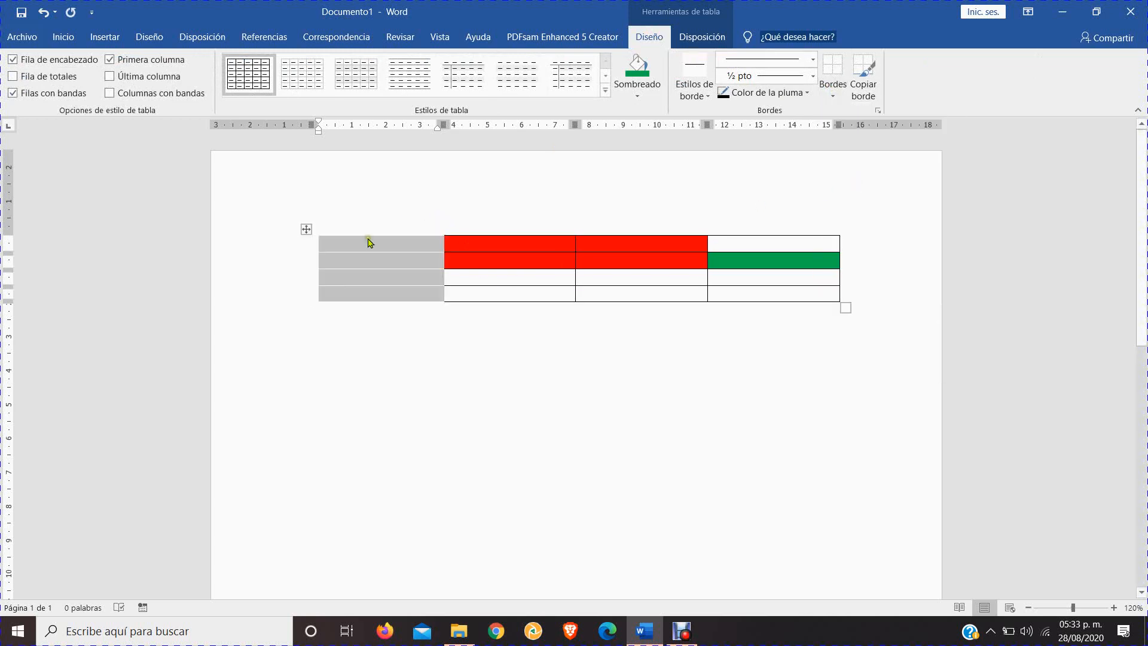
{"action": "left_click", "coordinate": [491, 342]}
{"action": "left_click", "coordinate": [395, 259]}
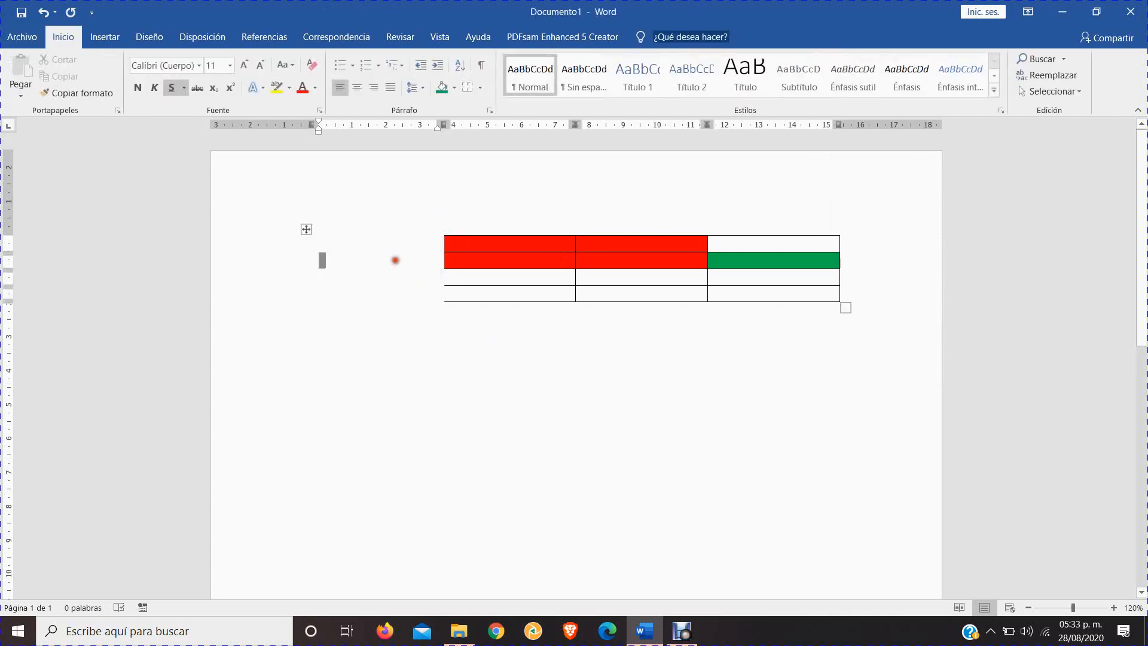
{"action": "left_click", "coordinate": [481, 404]}
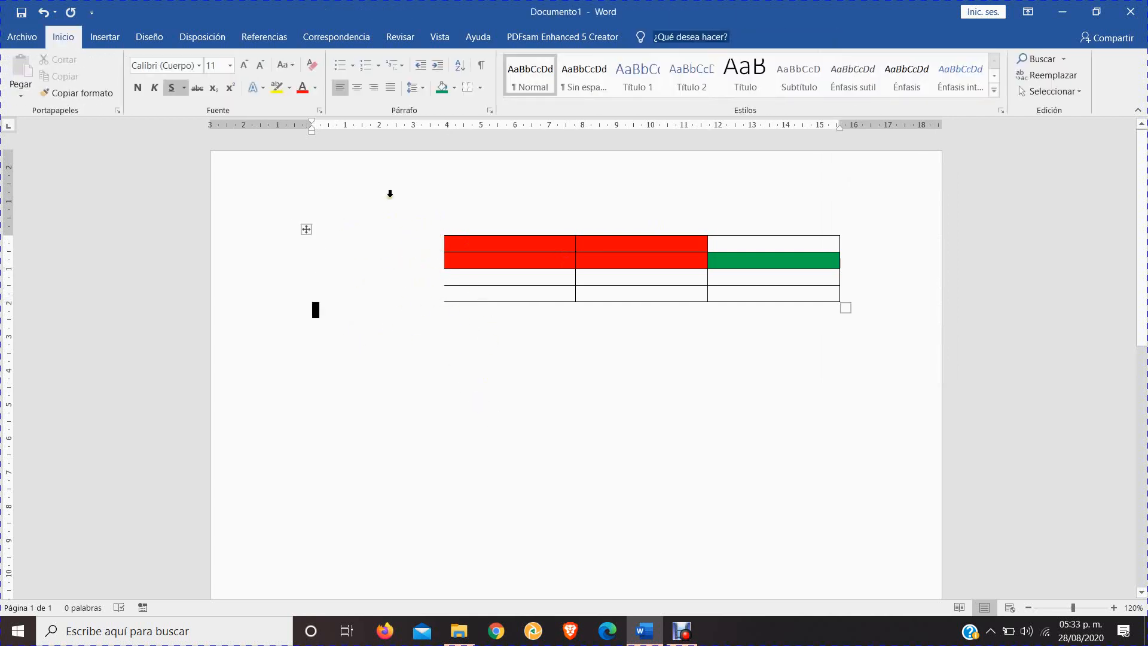
Enter "asdf", "asdf" and "sadf" in the first three cells of the borderless first column
{"action": "left_click", "coordinate": [367, 250]}
{"action": "type", "text": "asdf"}
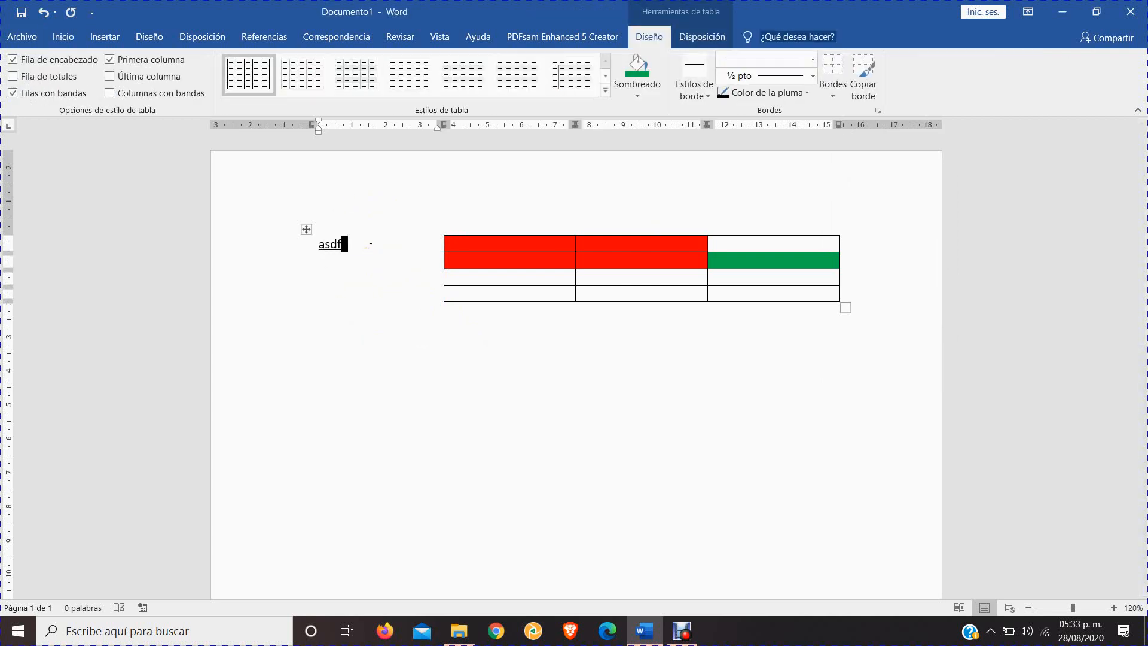
{"action": "key", "text": "Return"}
{"action": "type", "text": "asdf"}
{"action": "key", "text": "Return"}
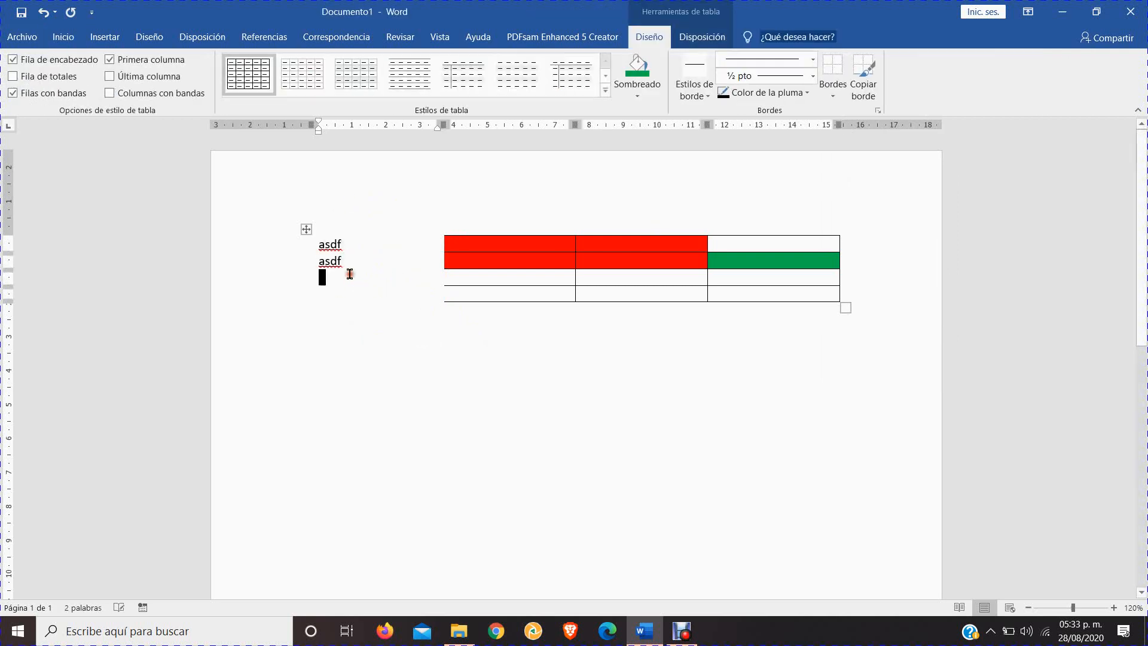
{"action": "type", "text": "sadf"}
{"action": "key", "text": "Return"}
{"action": "left_click", "coordinate": [374, 261]}
Display the table gridlines to reveal the cell boundaries of the borderless first column
{"action": "left_click", "coordinate": [306, 228]}
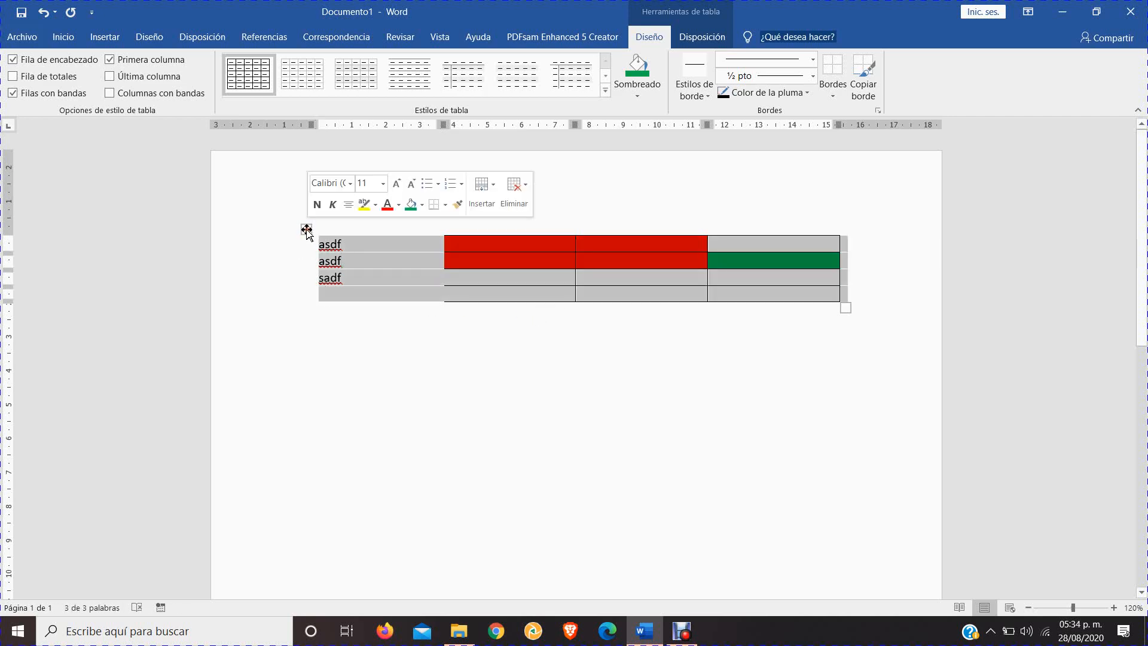
{"action": "left_click", "coordinate": [702, 37]}
{"action": "left_click", "coordinate": [450, 310]}
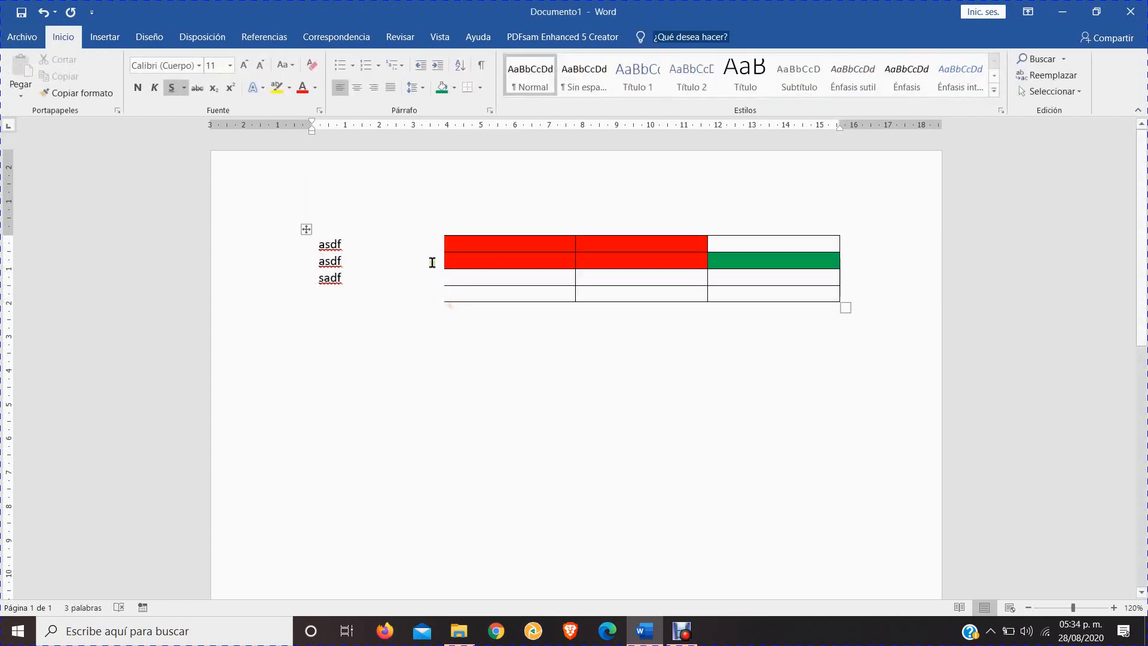
{"action": "left_click", "coordinate": [456, 260]}
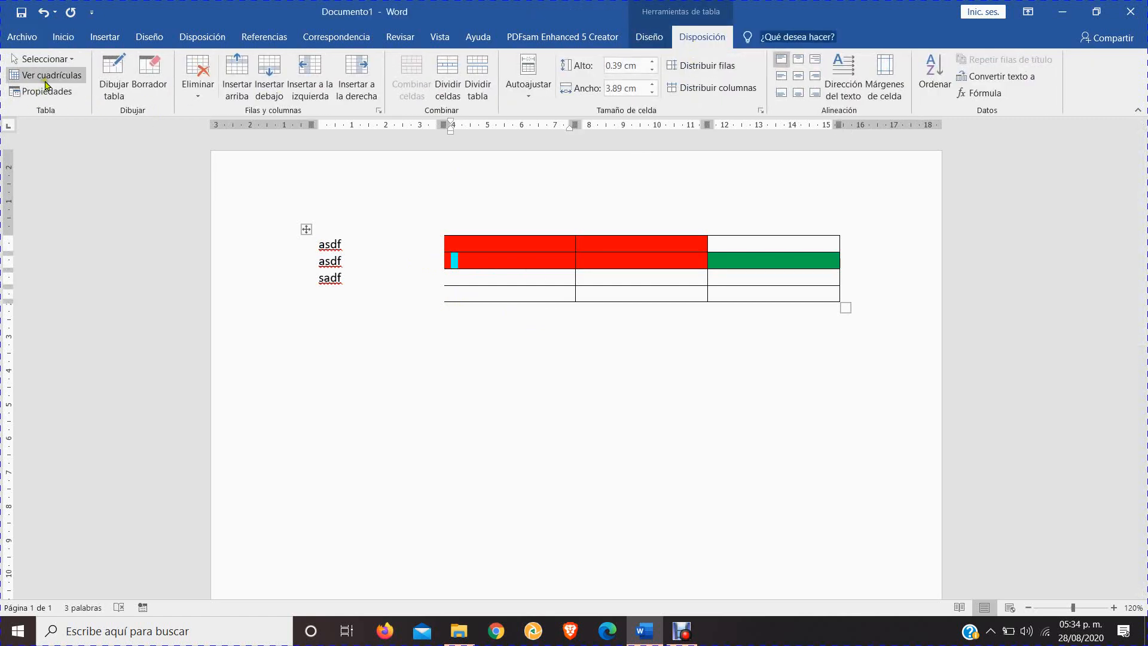
{"action": "left_click", "coordinate": [54, 77]}
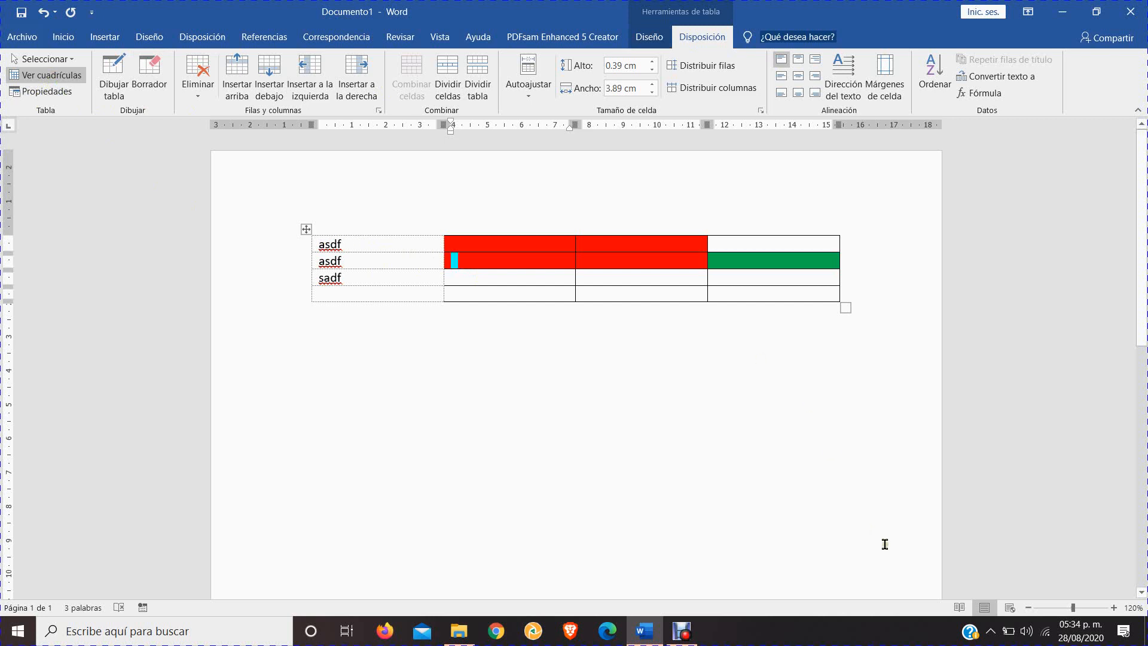
{"action": "left_click", "coordinate": [1113, 607]}
{"action": "left_click", "coordinate": [1113, 607]}
{"action": "left_click", "coordinate": [1113, 607]}
{"action": "left_click", "coordinate": [1113, 607]}
{"action": "left_click", "coordinate": [1113, 607]}
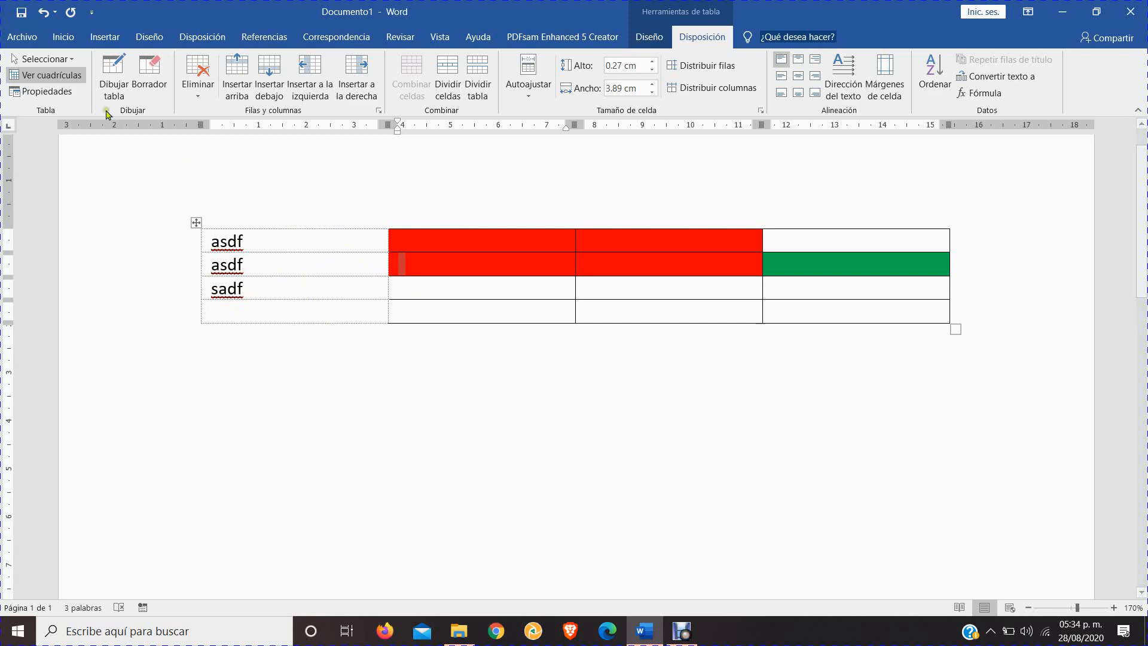
Hide the table gridlines and place the cursor in the last row of the second column
{"action": "left_click", "coordinate": [47, 75]}
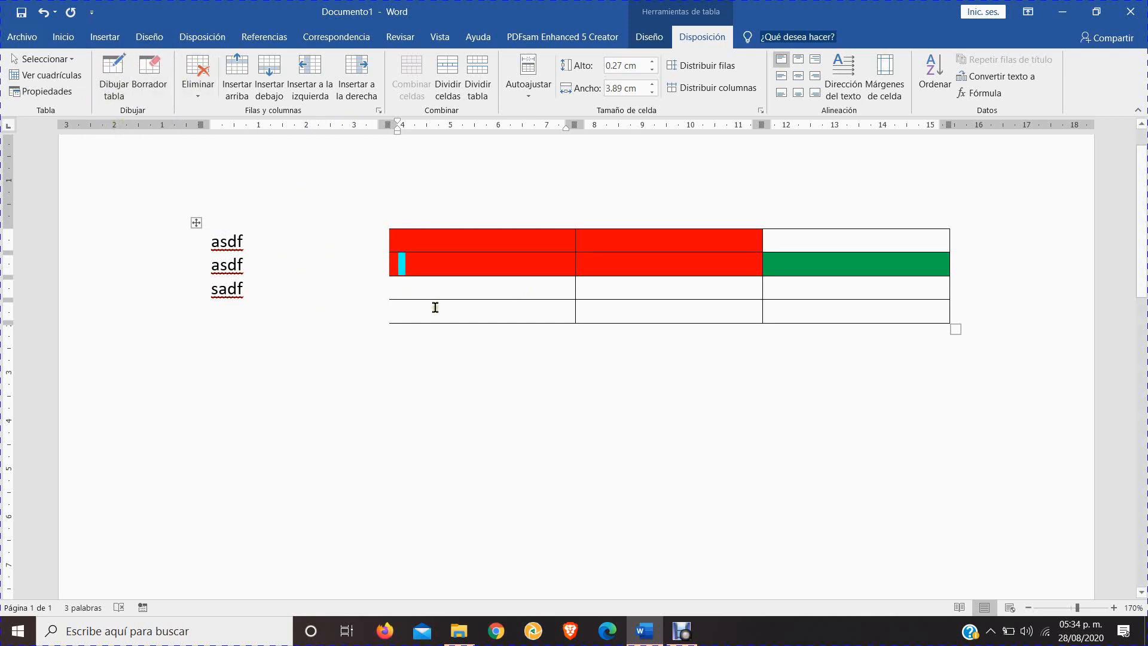
{"action": "left_click", "coordinate": [445, 281]}
{"action": "left_click", "coordinate": [476, 313]}
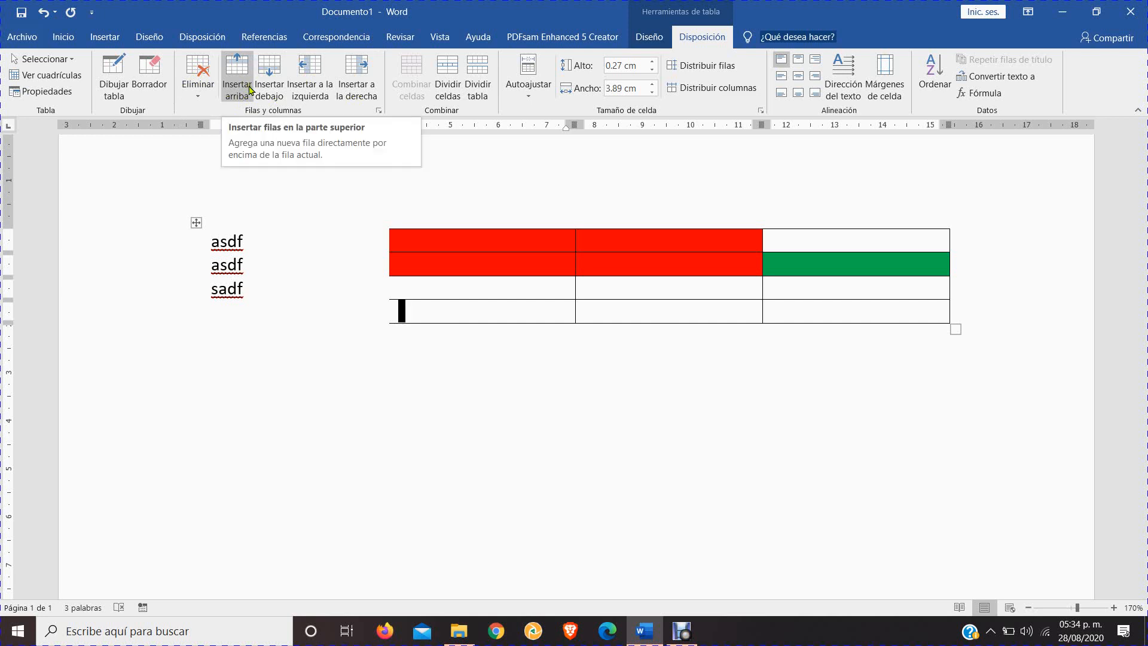
Insert a column after the table's last column
{"action": "left_click", "coordinate": [882, 265]}
{"action": "left_click", "coordinate": [904, 237]}
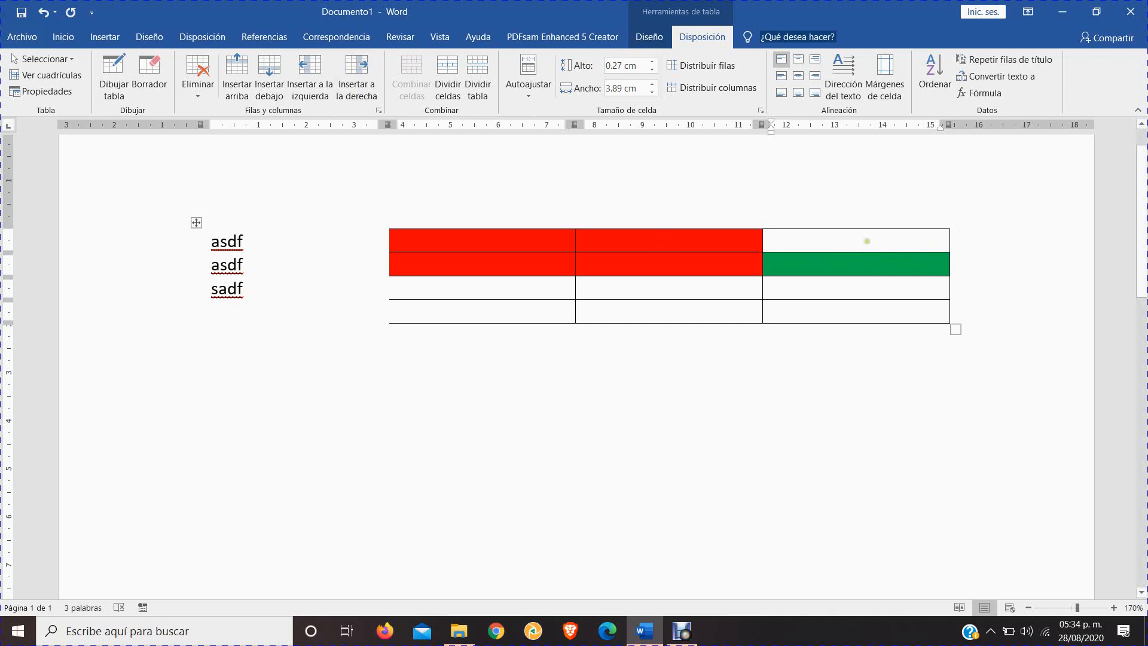
{"action": "left_click", "coordinate": [352, 69]}
{"action": "left_click", "coordinate": [877, 262]}
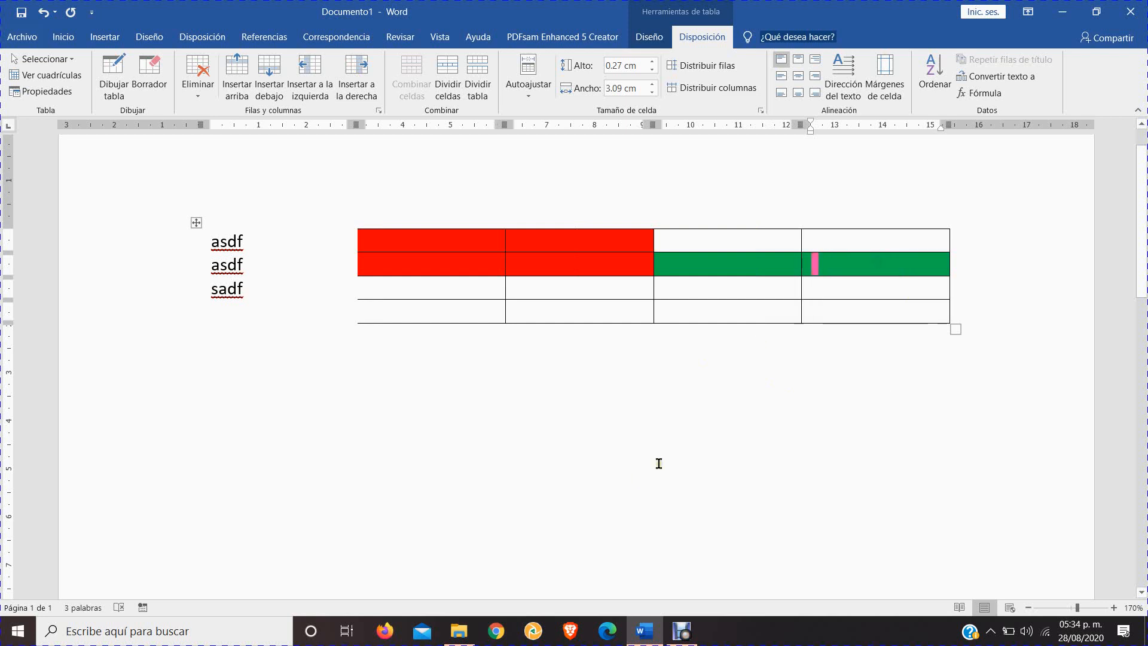
Insert a row directly below the table's second row
{"action": "left_click", "coordinate": [555, 246]}
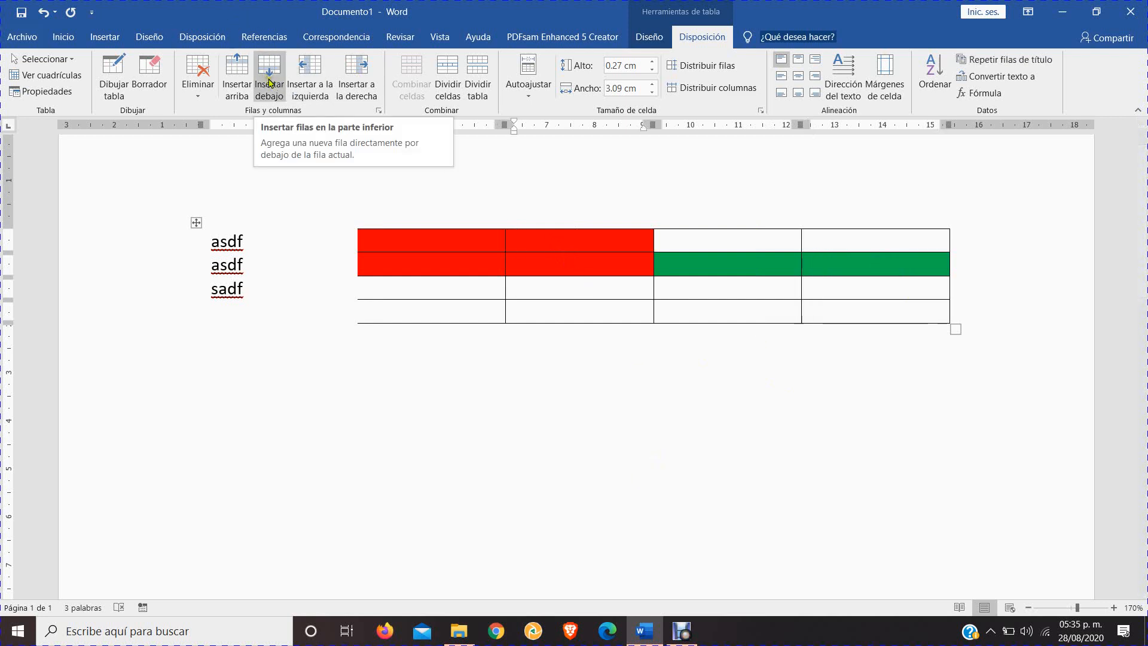
{"action": "left_click", "coordinate": [556, 268]}
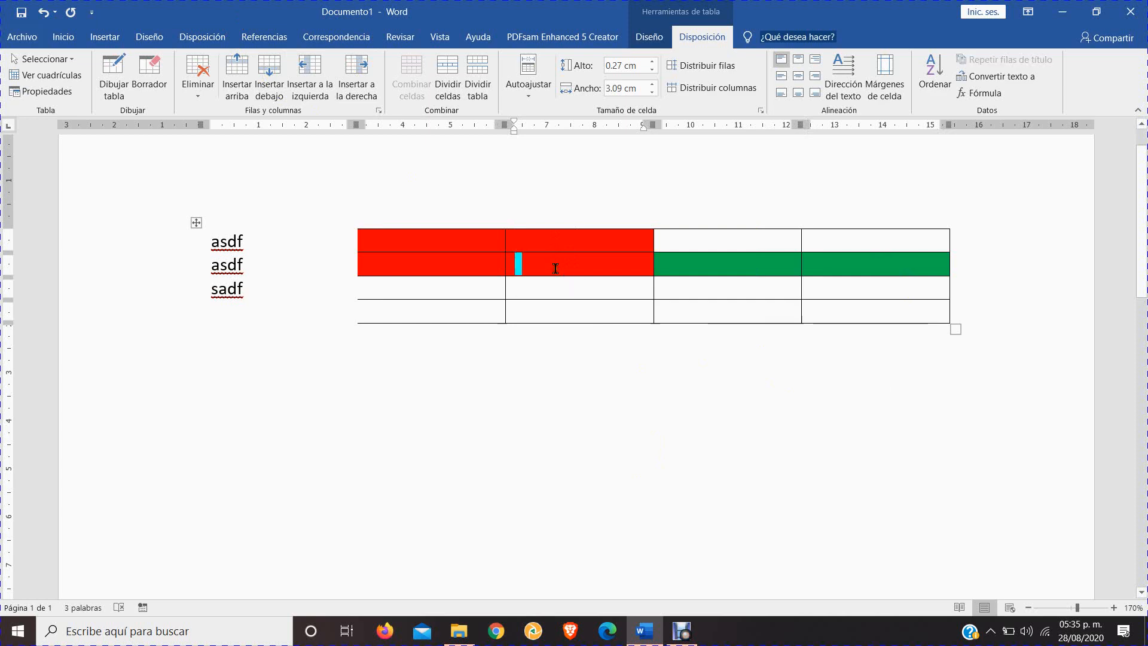
{"action": "left_click", "coordinate": [269, 77]}
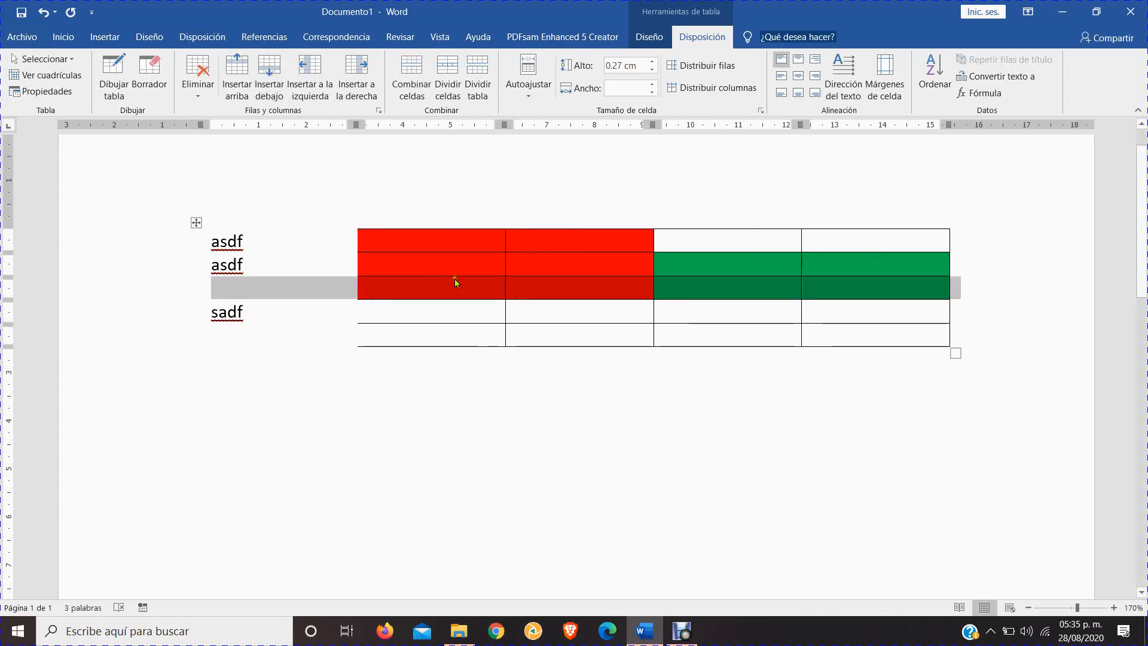
{"action": "left_click", "coordinate": [536, 286]}
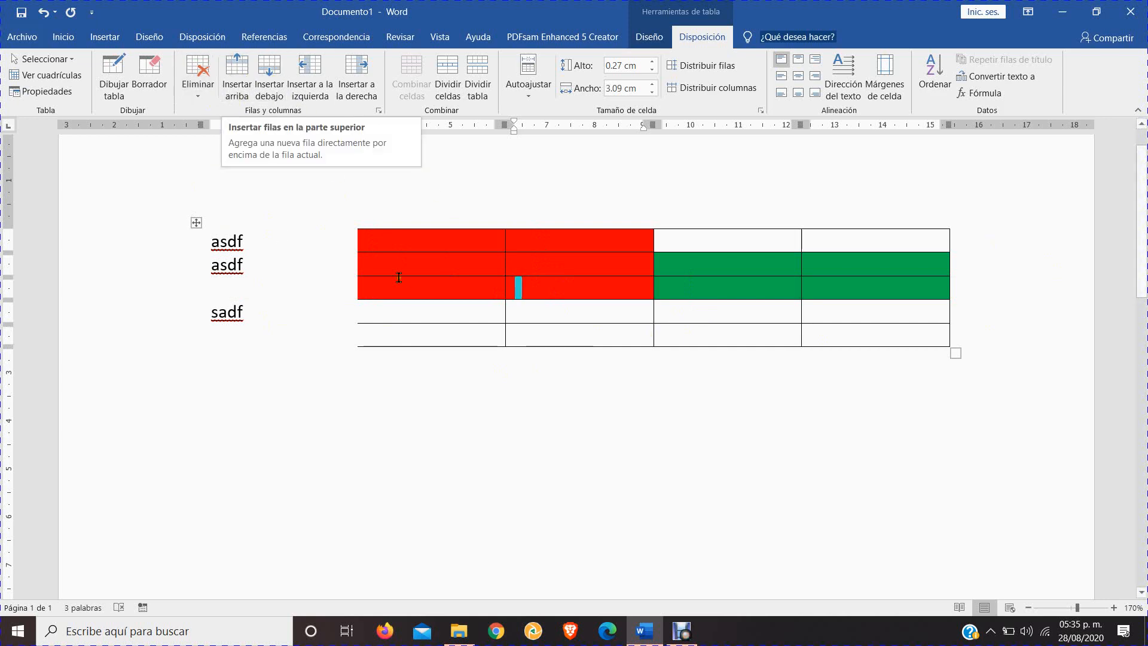
Delete the table's third column, the second red one, and the table's first row
{"action": "left_click", "coordinate": [195, 95]}
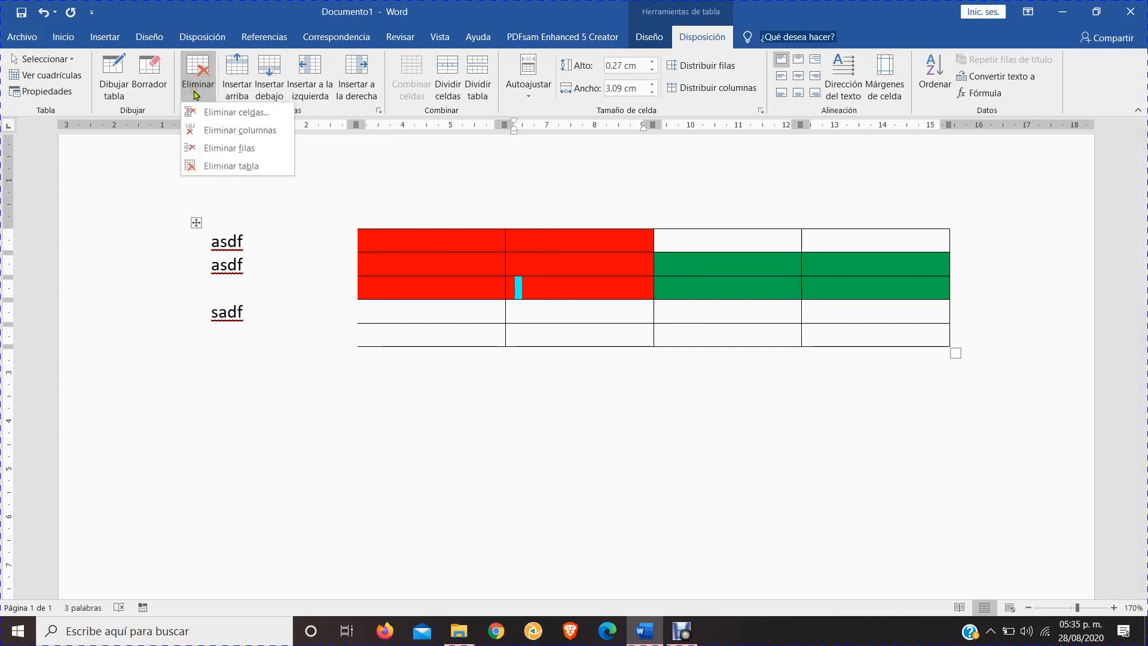
{"action": "left_click", "coordinate": [243, 131]}
{"action": "left_click", "coordinate": [197, 81]}
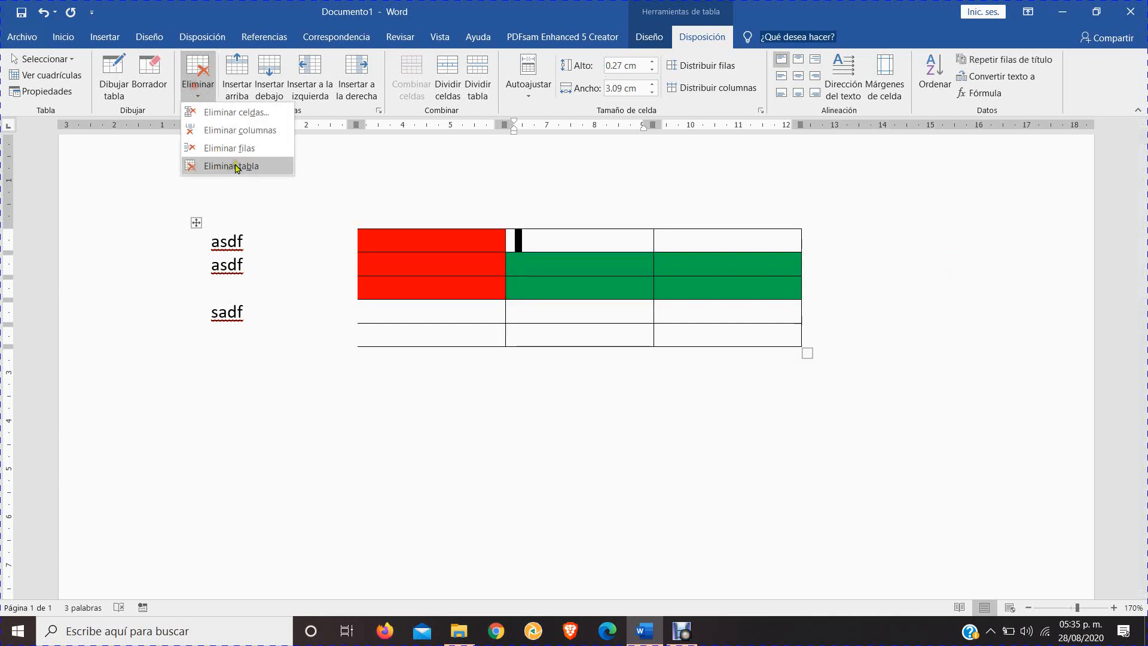
{"action": "left_click", "coordinate": [230, 148]}
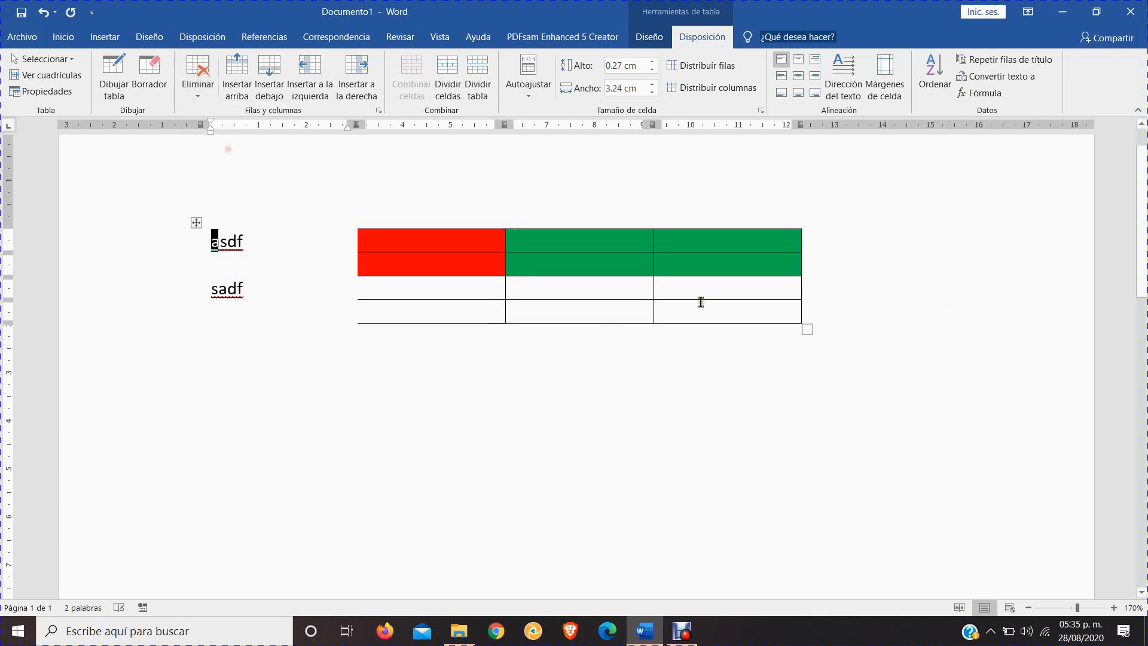
Delete the whole table, and undo the table, row and column deletions while keeping the row inserted below the second row
{"action": "left_click", "coordinate": [200, 92]}
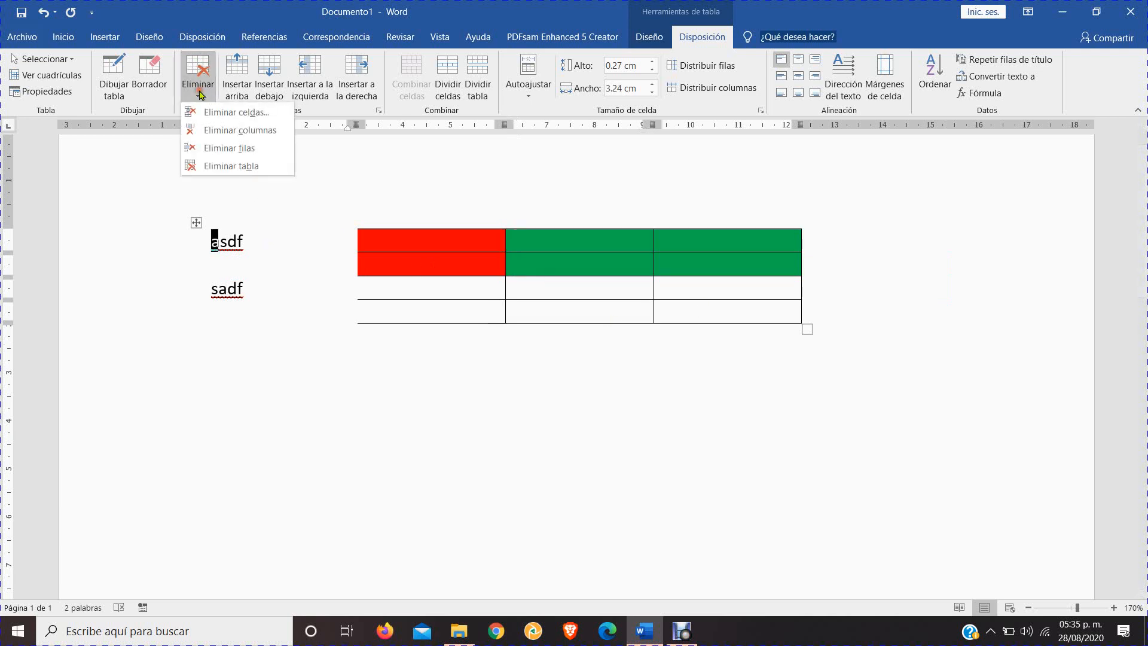
{"action": "left_click", "coordinate": [226, 168]}
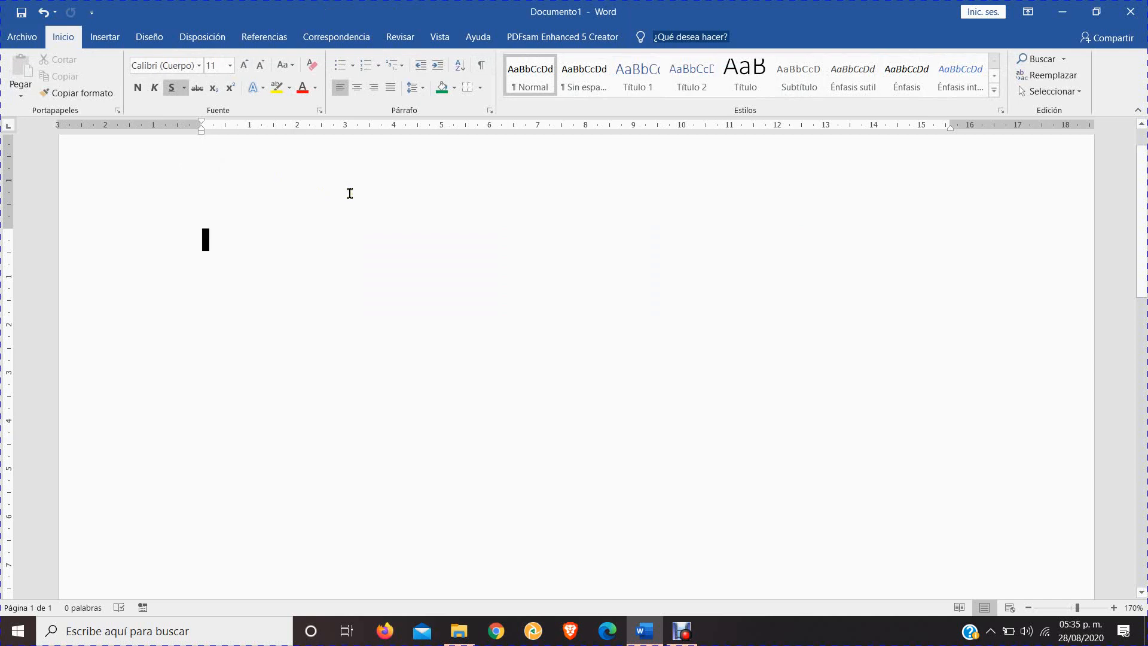
{"action": "key", "text": "ctrl+z"}
{"action": "key", "text": "ctrl+z"}
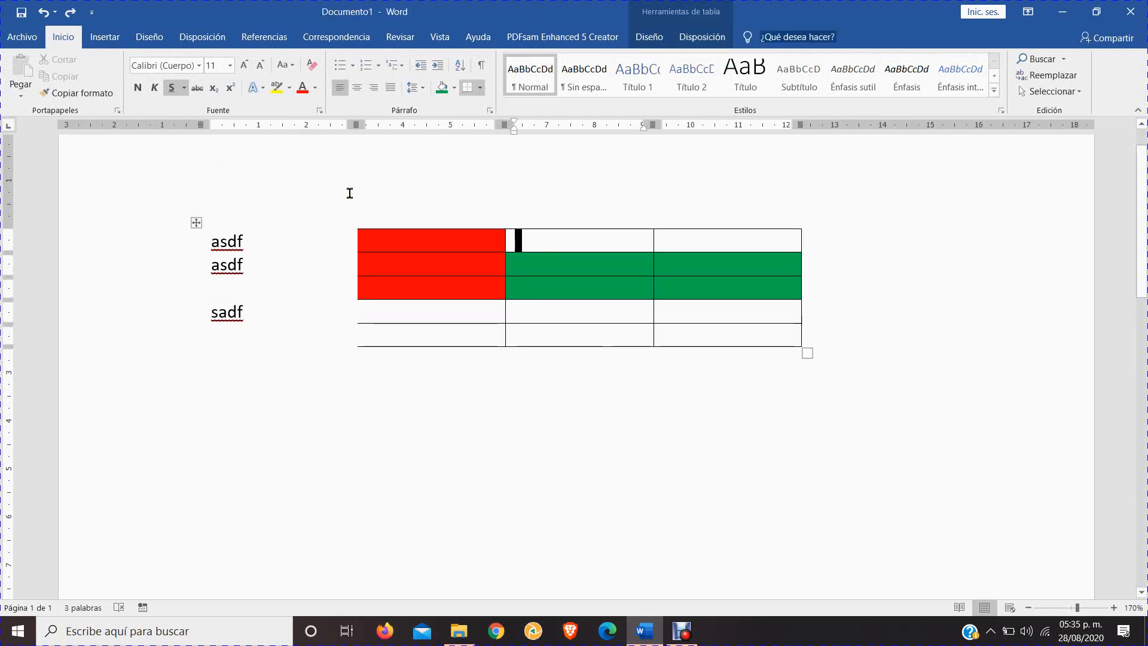
{"action": "key", "text": "ctrl+z"}
{"action": "key", "text": "ctrl+z"}
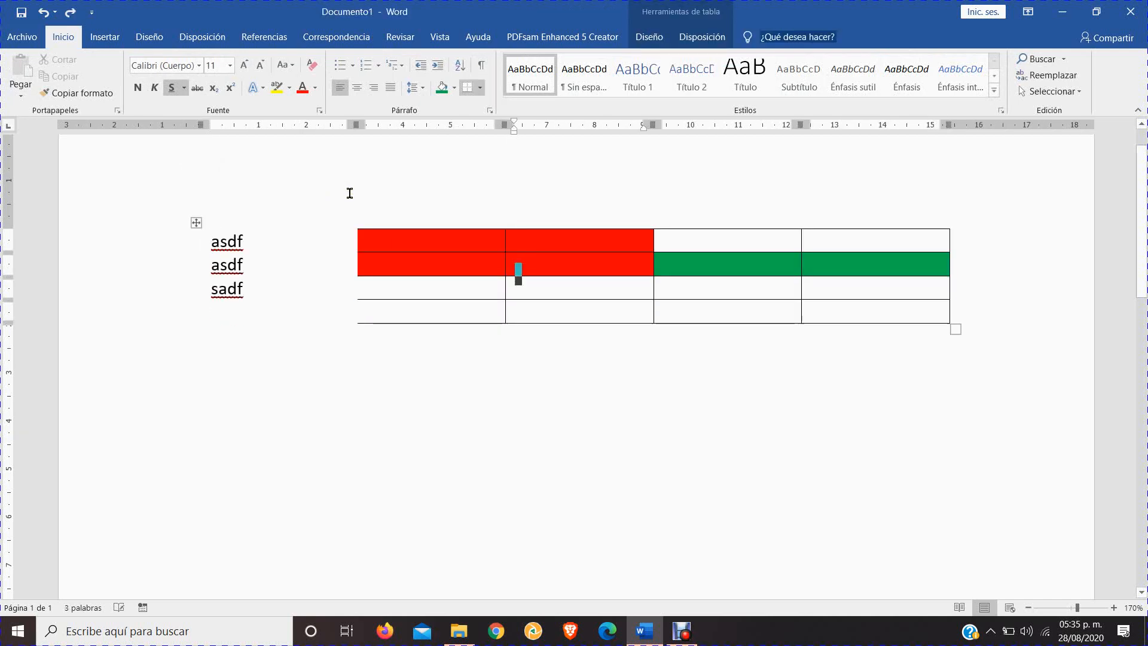
{"action": "left_click", "coordinate": [72, 16]}
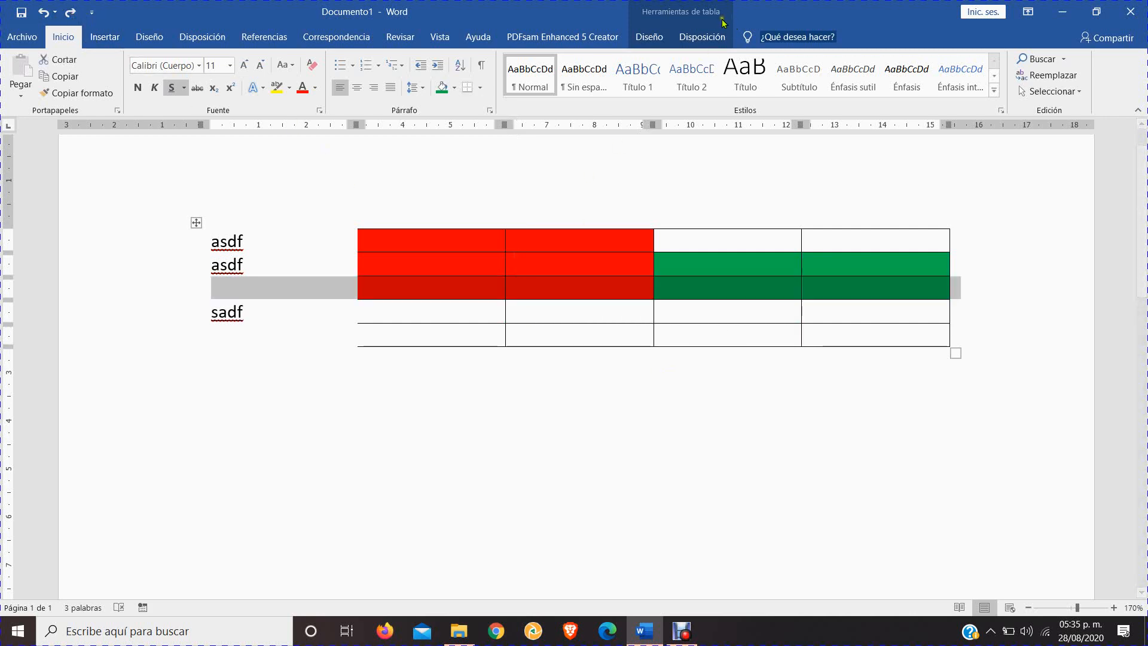
Enter 1, 2, 3 and 4 in the four red cells of the table's second and third rows
{"action": "left_click", "coordinate": [665, 37]}
{"action": "left_click", "coordinate": [694, 39]}
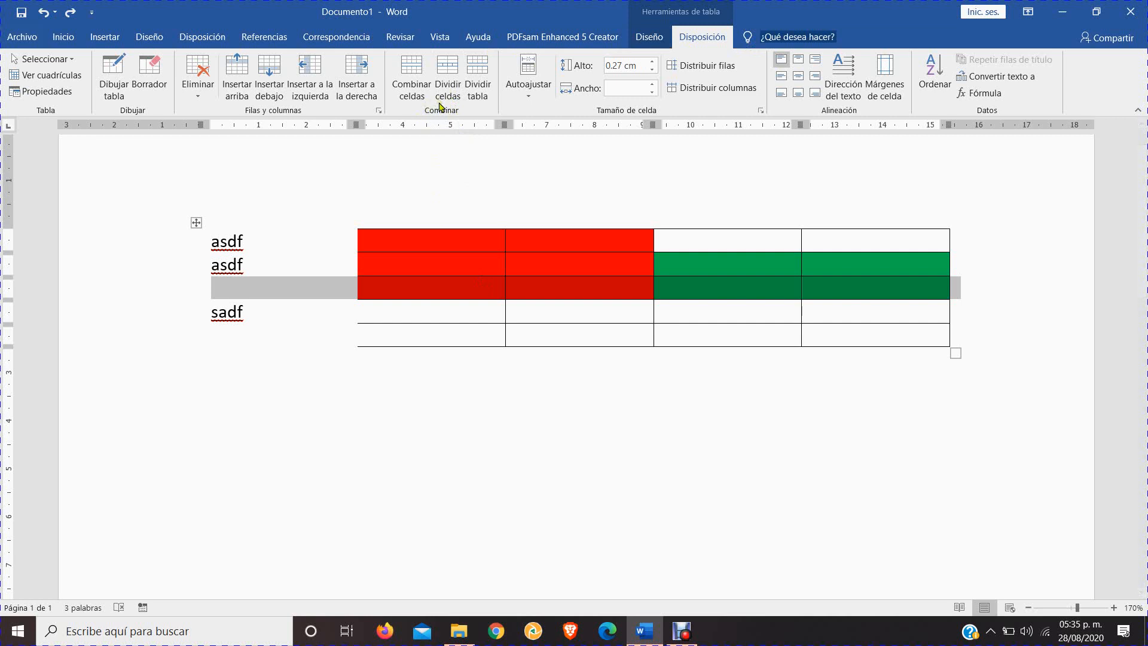
{"action": "left_click", "coordinate": [483, 267]}
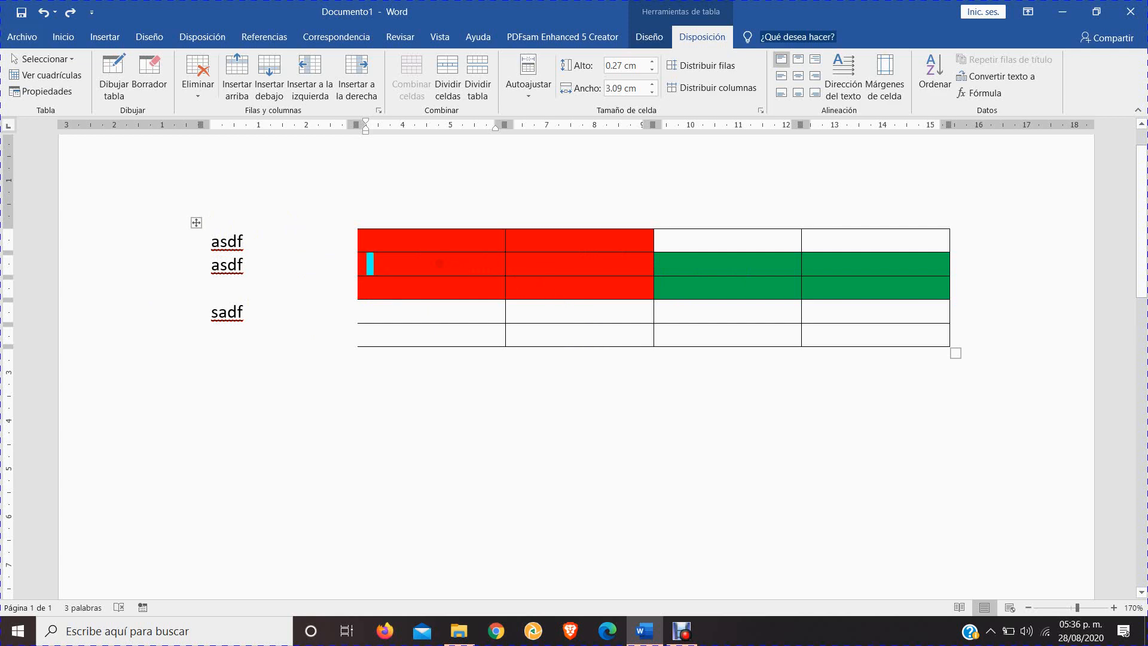
{"action": "mouse_move", "coordinate": [440, 264]}
{"action": "left_mouse_down"}
{"action": "mouse_move", "coordinate": [538, 265]}
{"action": "mouse_move", "coordinate": [573, 285]}
{"action": "left_mouse_up"}
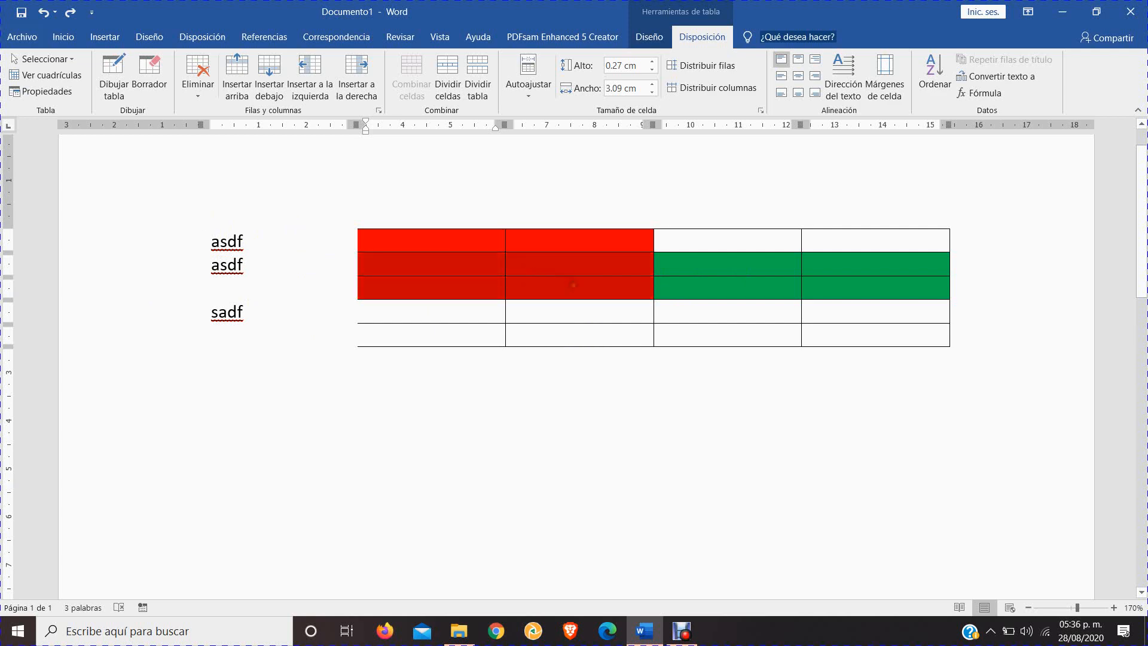
{"action": "left_click", "coordinate": [474, 263]}
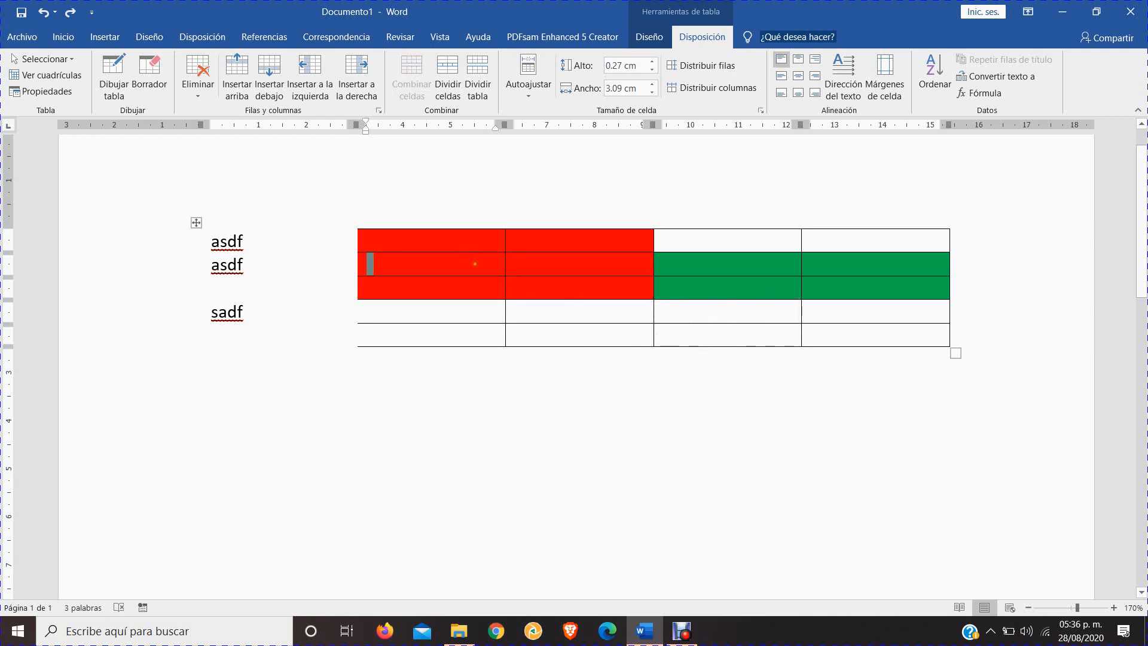
{"action": "type", "text": "1"}
{"action": "key", "text": "Tab"}
{"action": "type", "text": "2"}
{"action": "key", "text": "Tab"}
{"action": "type", "text": "3"}
{"action": "key", "text": "Tab"}
{"action": "type", "text": "4"}
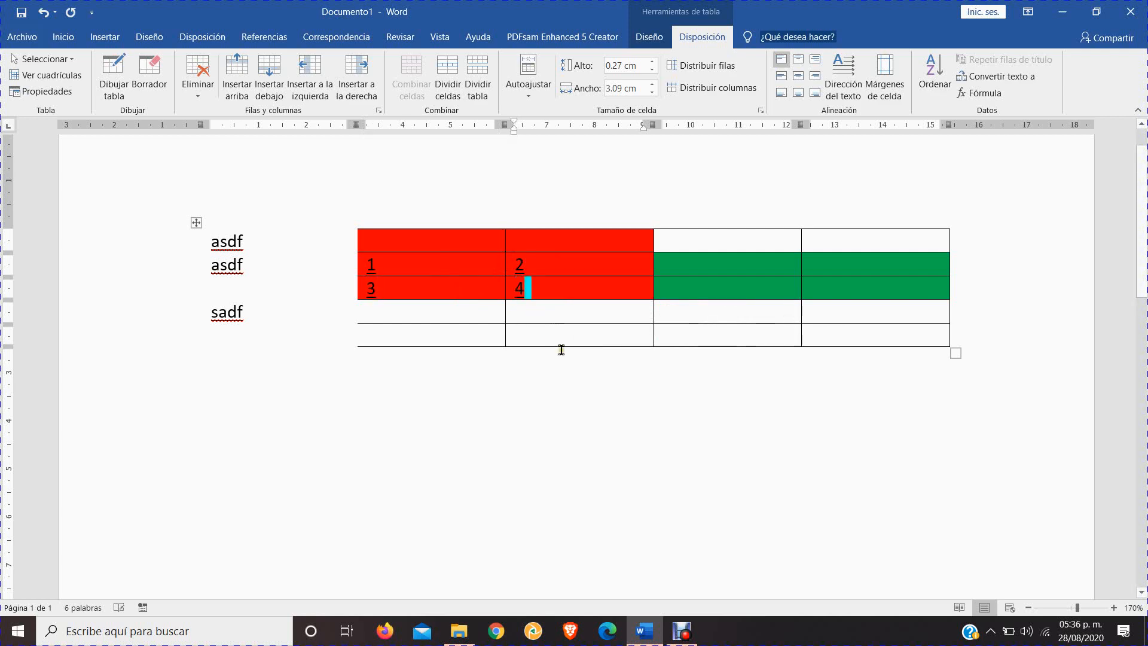
Merge the four red cells containing 1, 2, 3 and 4 into a single cell
{"action": "left_click", "coordinate": [472, 314]}
{"action": "left_click_drag", "start_coordinate": [432, 267], "coordinate": [579, 303]}
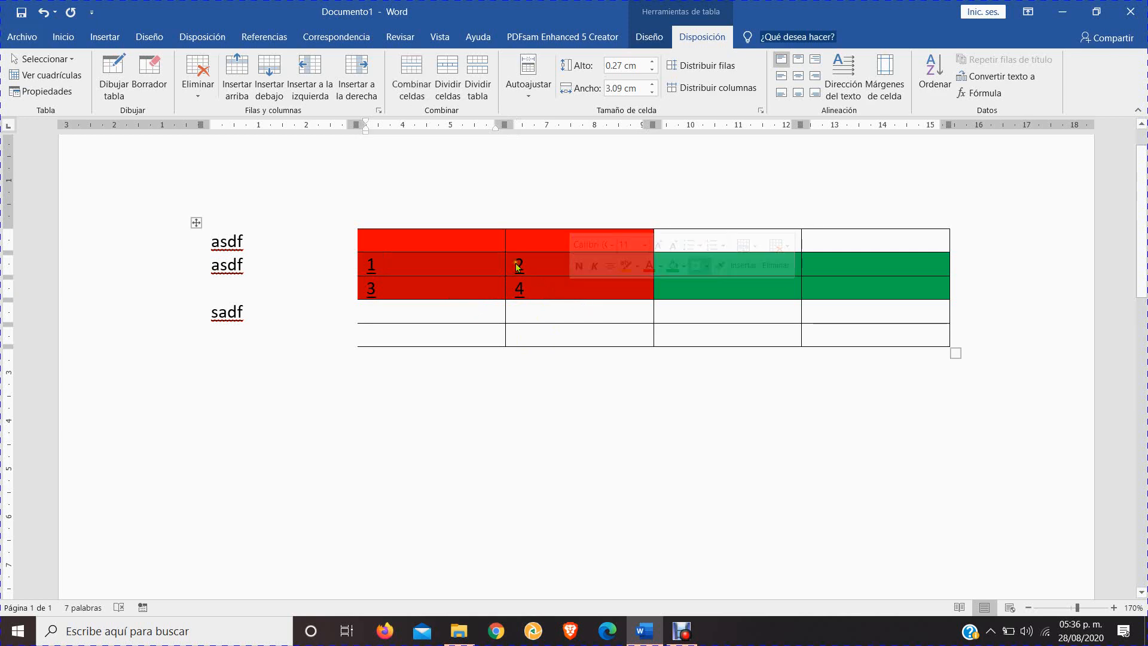
{"action": "left_click", "coordinate": [418, 80]}
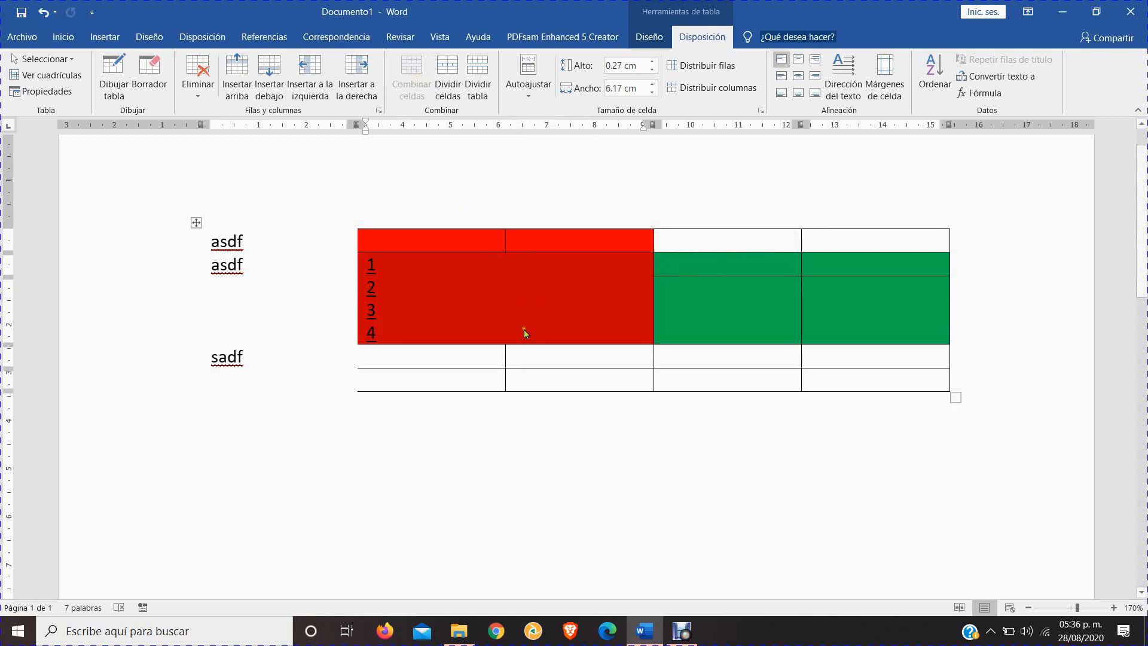
Delete the 2, 3 and 4 from the merged red cell, leaving only the 1
{"action": "left_click", "coordinate": [503, 302]}
{"action": "left_click", "coordinate": [419, 329]}
{"action": "left_click", "coordinate": [427, 296]}
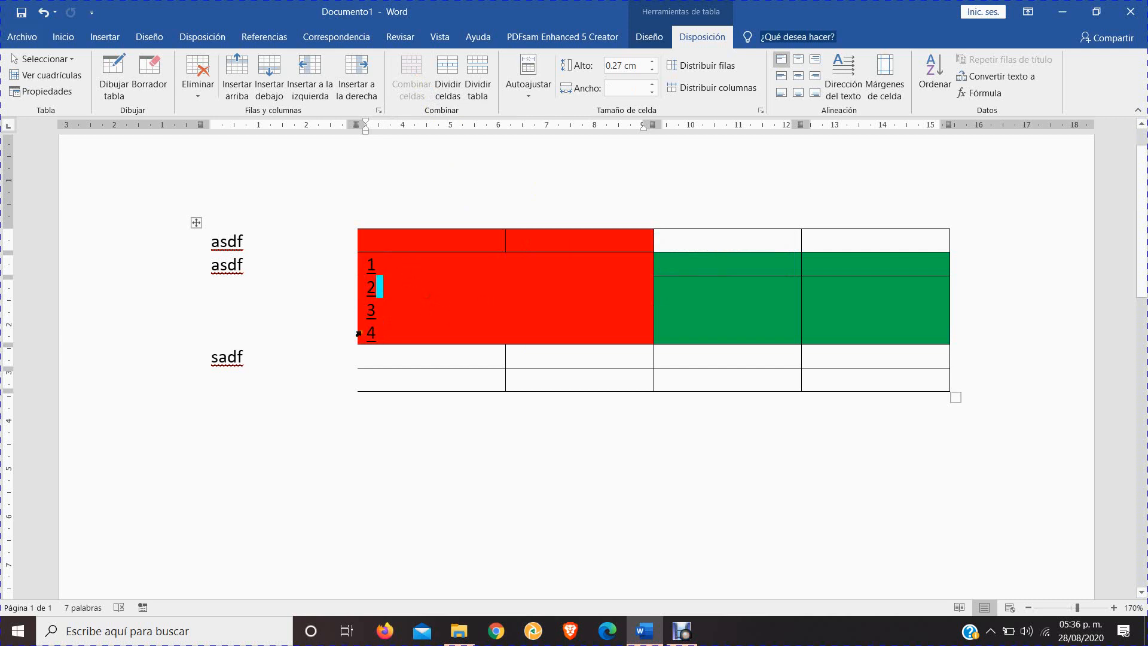
{"action": "key", "text": "BackSpace"}
{"action": "left_click", "coordinate": [387, 308]}
{"action": "key", "text": "BackSpace"}
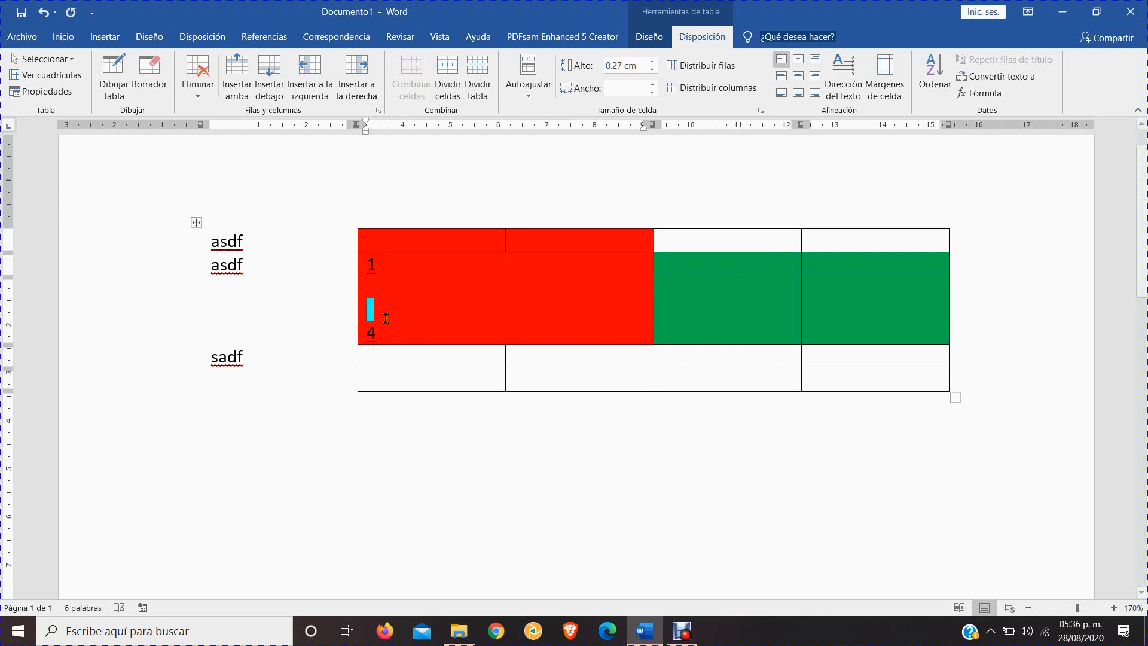
{"action": "left_click", "coordinate": [393, 333]}
{"action": "key", "text": "BackSpace"}
{"action": "key", "text": "BackSpace"}
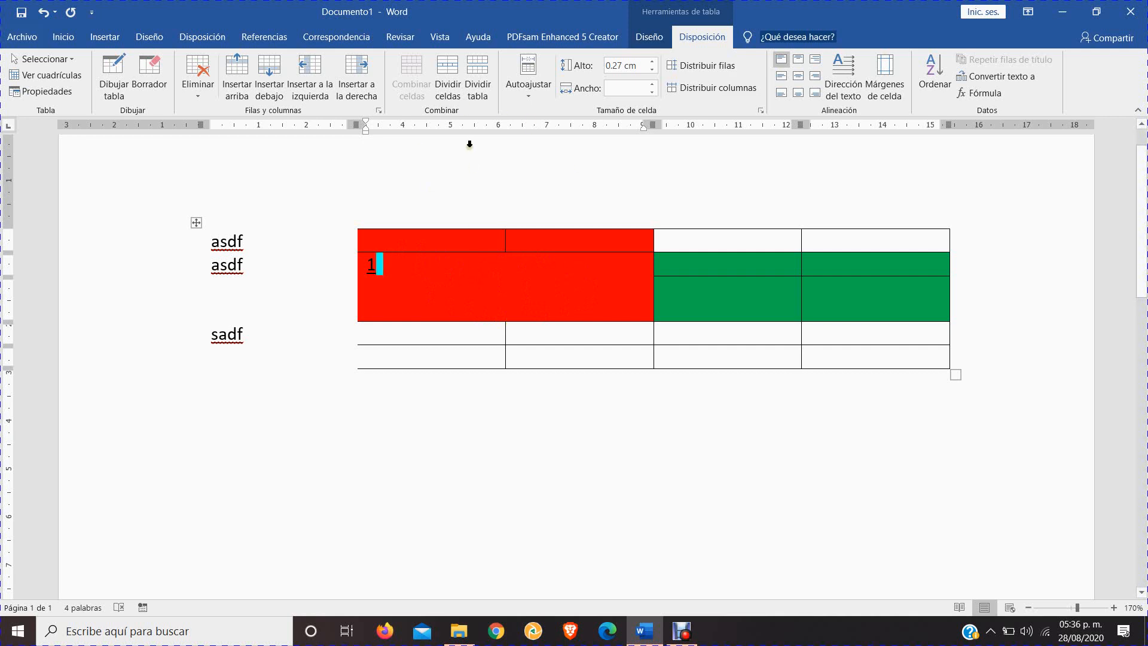
Split the merged red cell into 2 columns and 1 row
{"action": "left_click", "coordinate": [458, 88]}
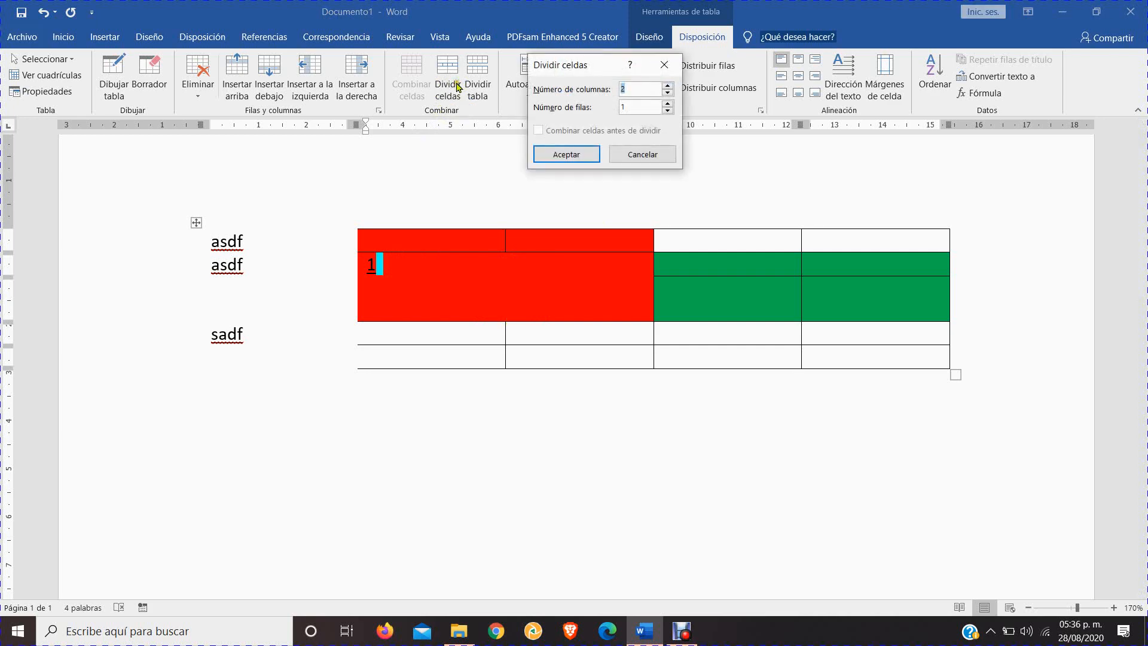
{"action": "left_click_drag", "start_coordinate": [596, 59], "coordinate": [556, 83]}
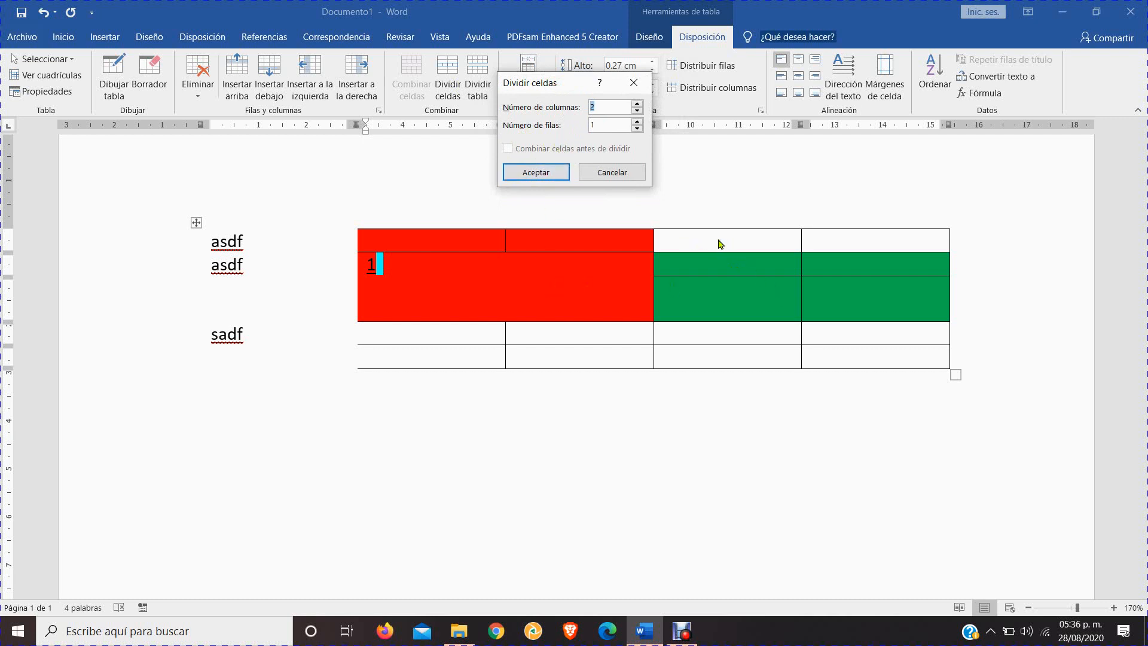
{"action": "left_click_drag", "start_coordinate": [572, 99], "coordinate": [506, 120]}
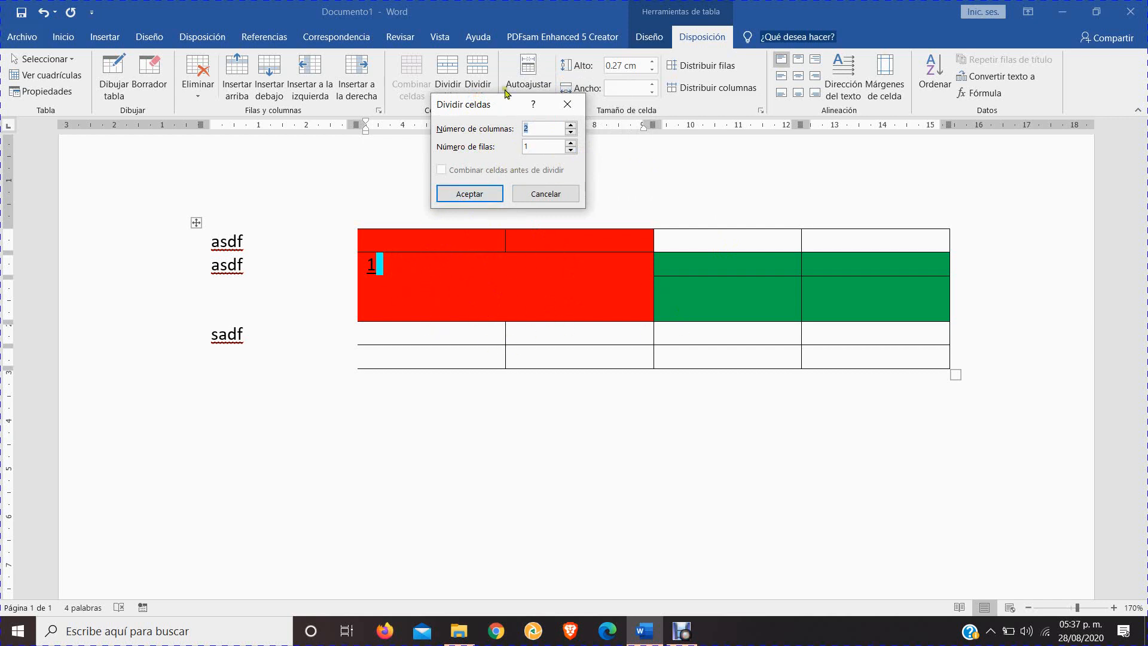
{"action": "left_click", "coordinate": [463, 194]}
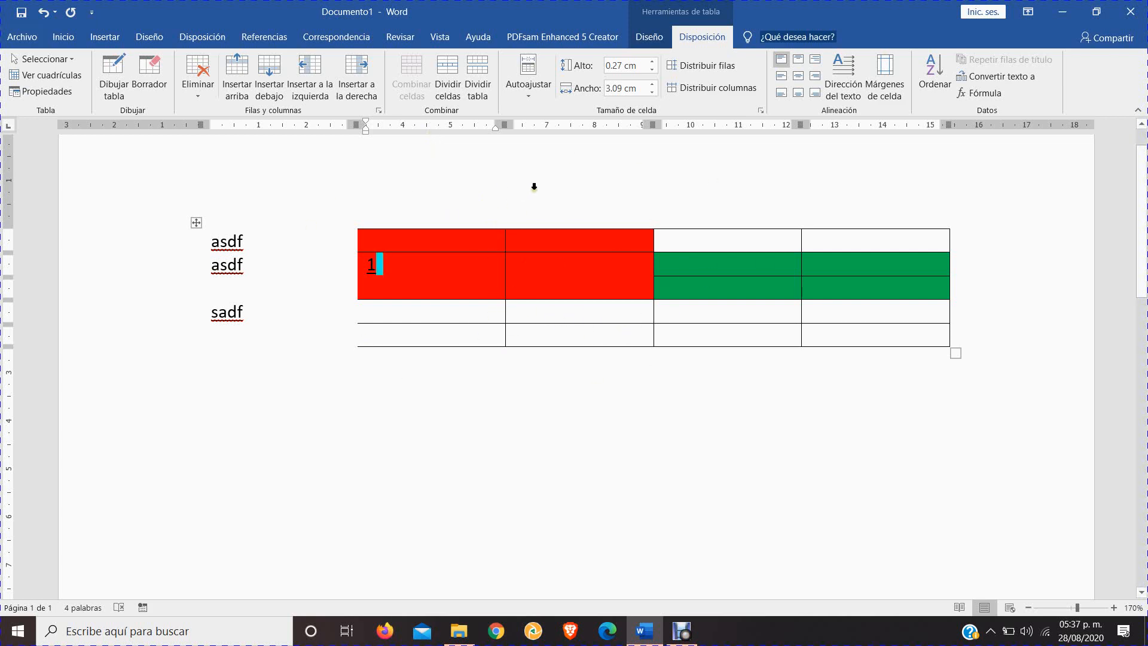
Enter "asdasdasdasdasdasdasd" in the first red cell of the top row to widen its column by content
{"action": "left_click", "coordinate": [528, 89]}
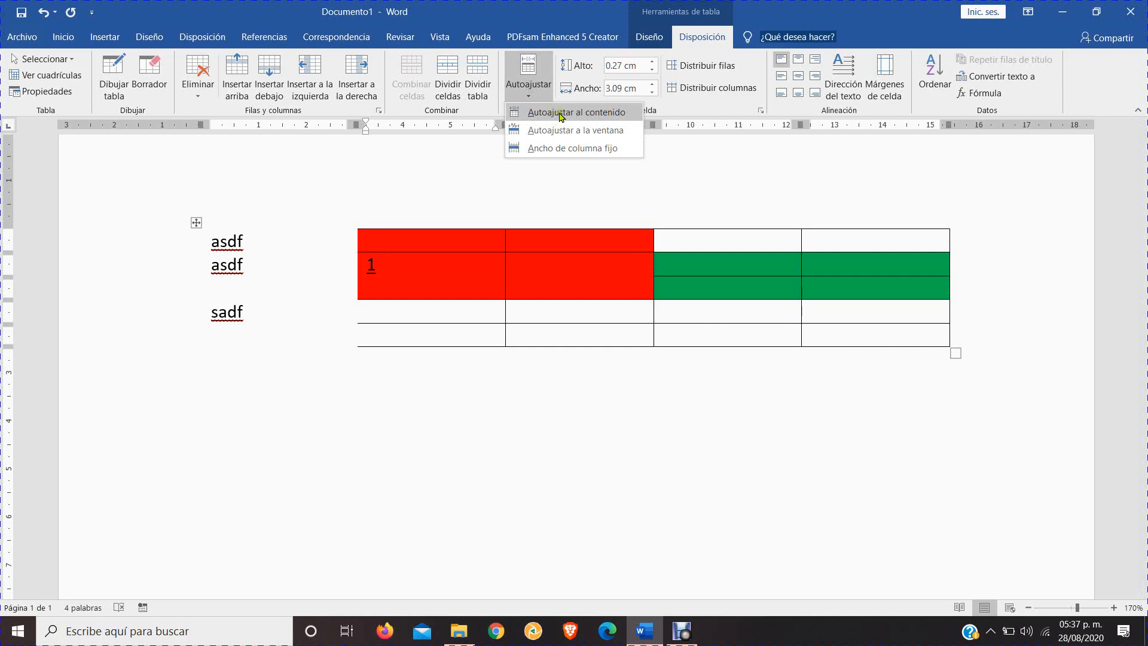
{"action": "left_click", "coordinate": [412, 248]}
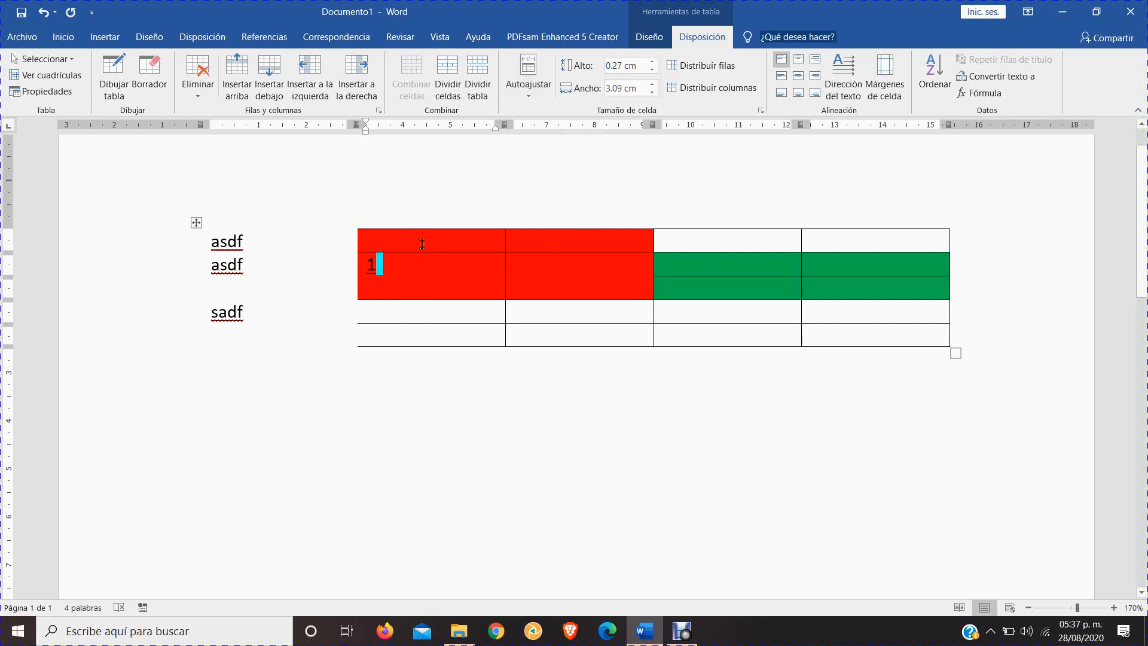
{"action": "type", "text": "asdasdasdasdasdasd"}
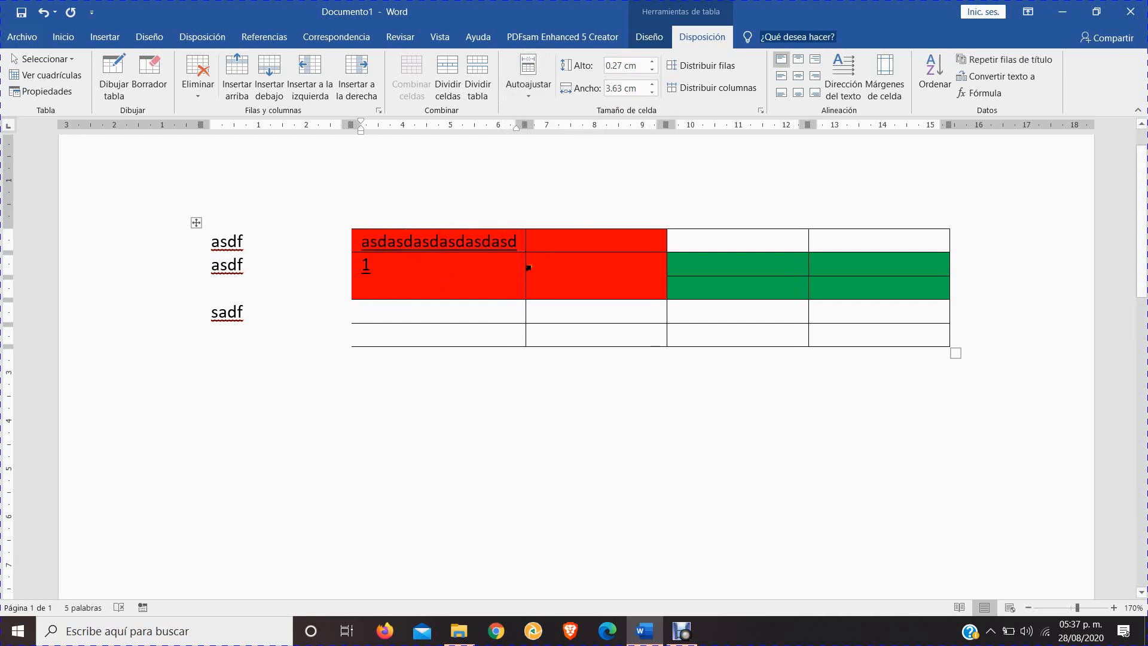
{"action": "type", "text": "asd"}
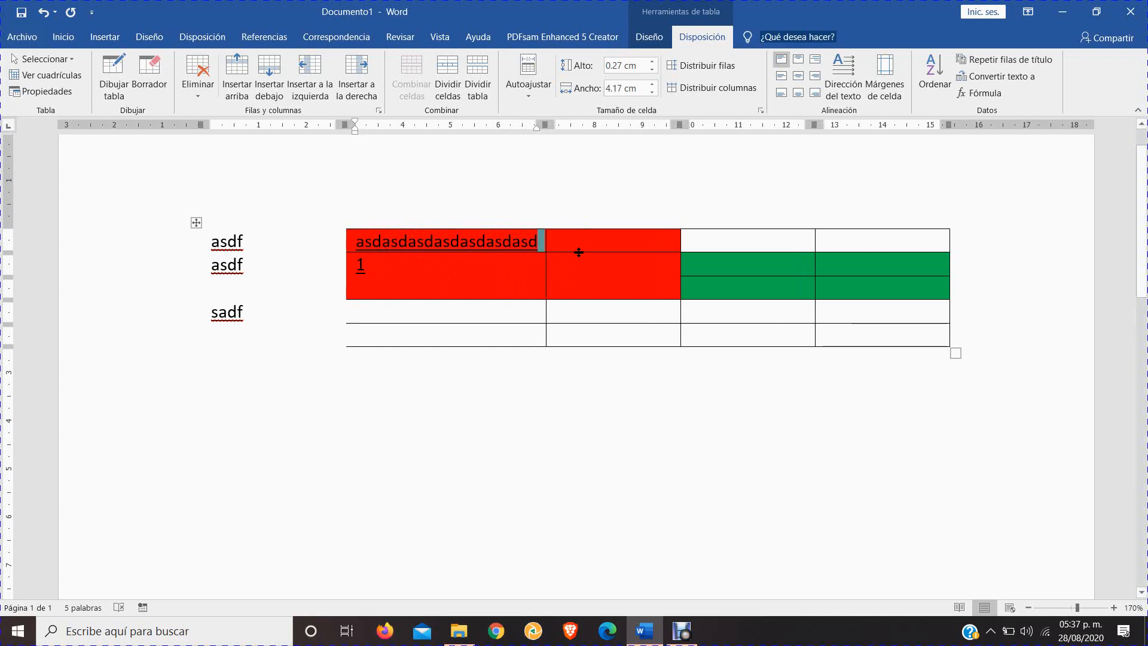
View the table's AutoFit options and place the cursor in the second red cell of the top row
{"action": "left_click", "coordinate": [535, 90]}
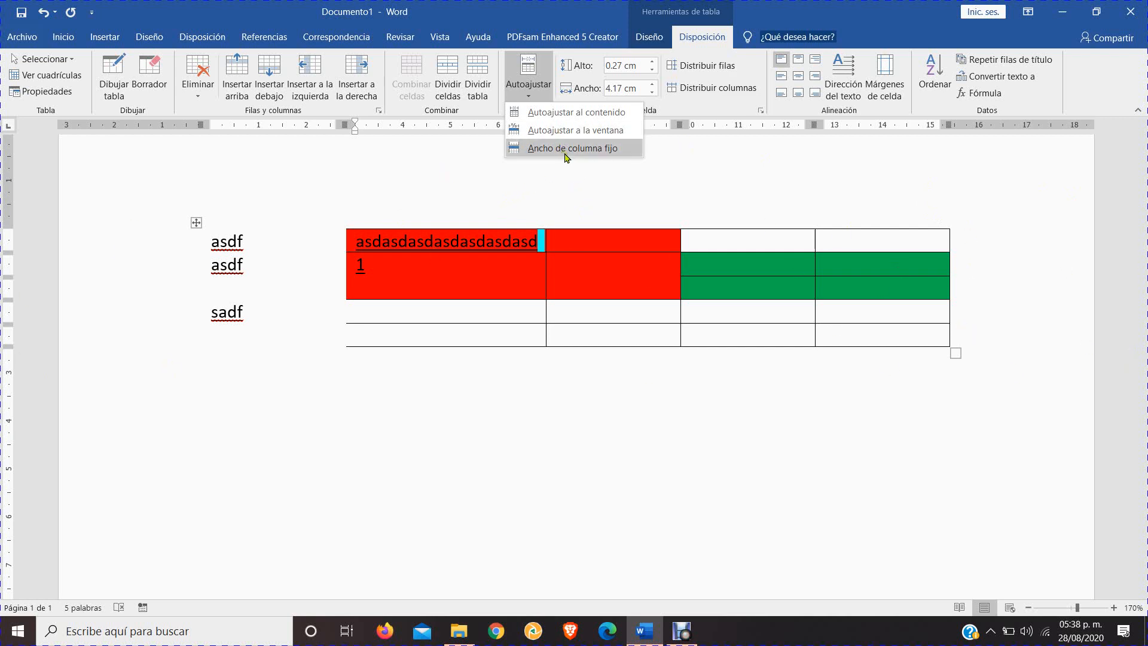
{"action": "left_click", "coordinate": [558, 247]}
{"action": "left_click", "coordinate": [558, 241]}
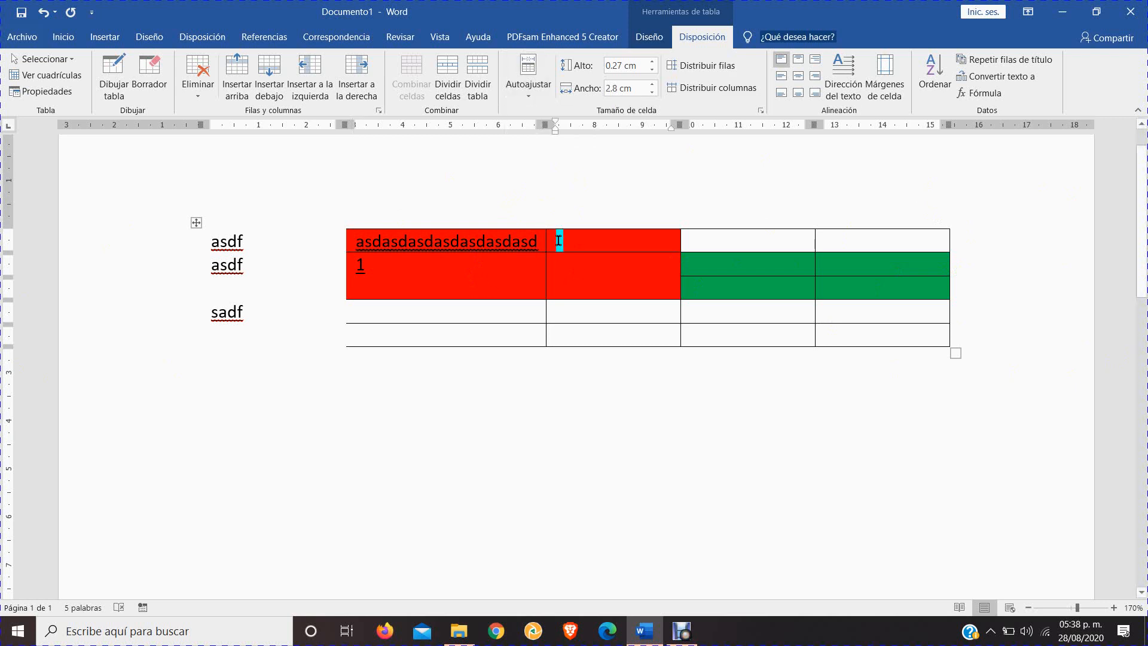
{"action": "left_click_drag", "start_coordinate": [559, 241], "coordinate": [672, 240]}
{"action": "left_click", "coordinate": [541, 98]}
{"action": "left_click", "coordinate": [541, 100]}
{"action": "left_click", "coordinate": [603, 265]}
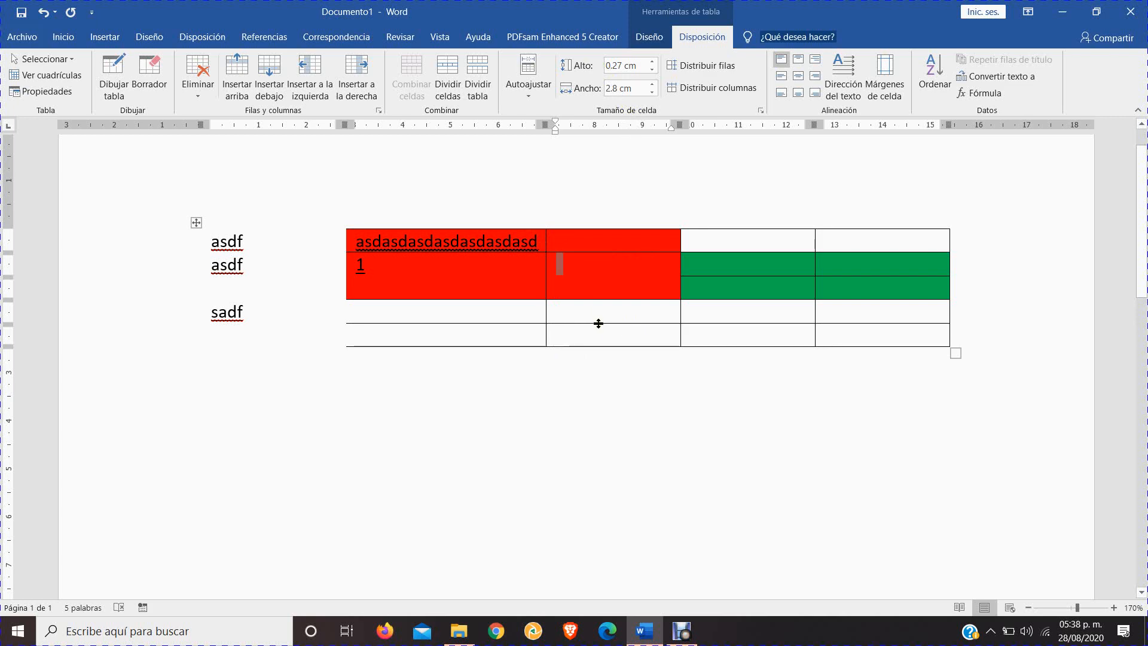
Increase the heights of the two bottom white rows and the lower green row by moving their lower borders, making the upper white row about 2 cm high
{"action": "left_click_drag", "start_coordinate": [598, 323], "coordinate": [605, 363]}
{"action": "left_click", "coordinate": [610, 356]}
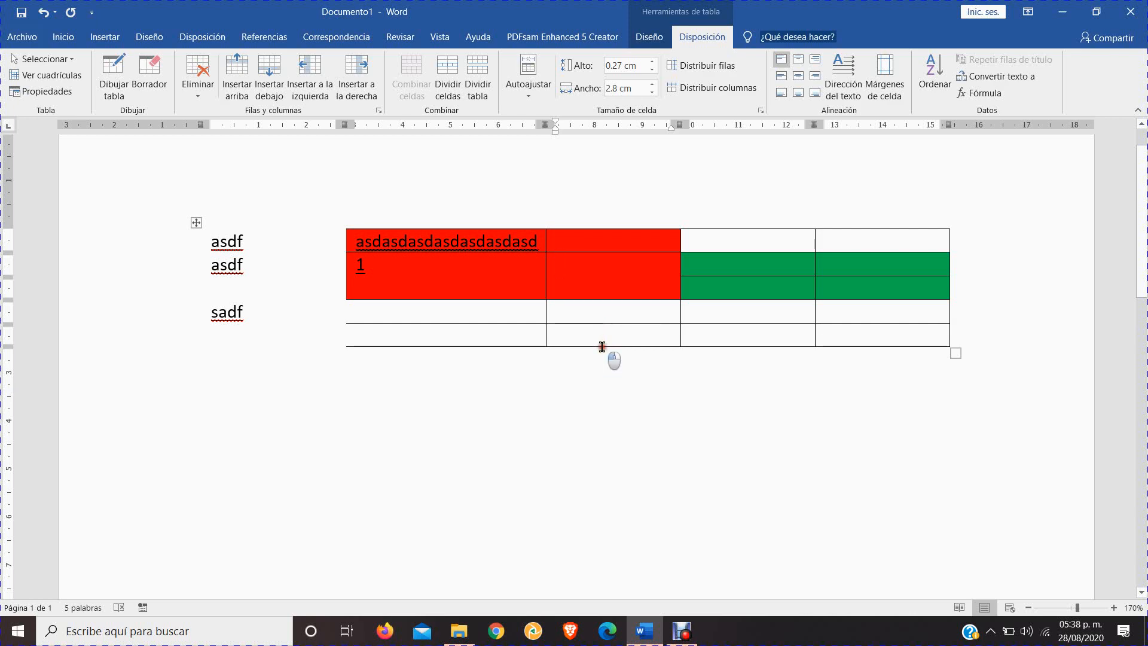
{"action": "left_click_drag", "start_coordinate": [601, 346], "coordinate": [602, 407]}
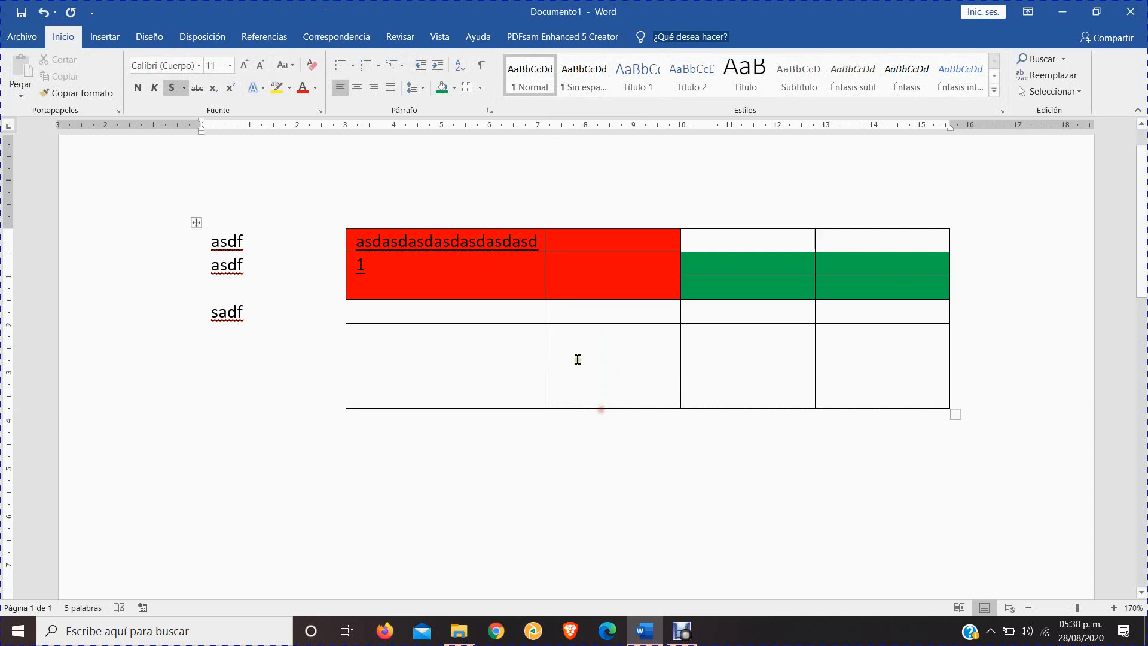
{"action": "left_click", "coordinate": [589, 328]}
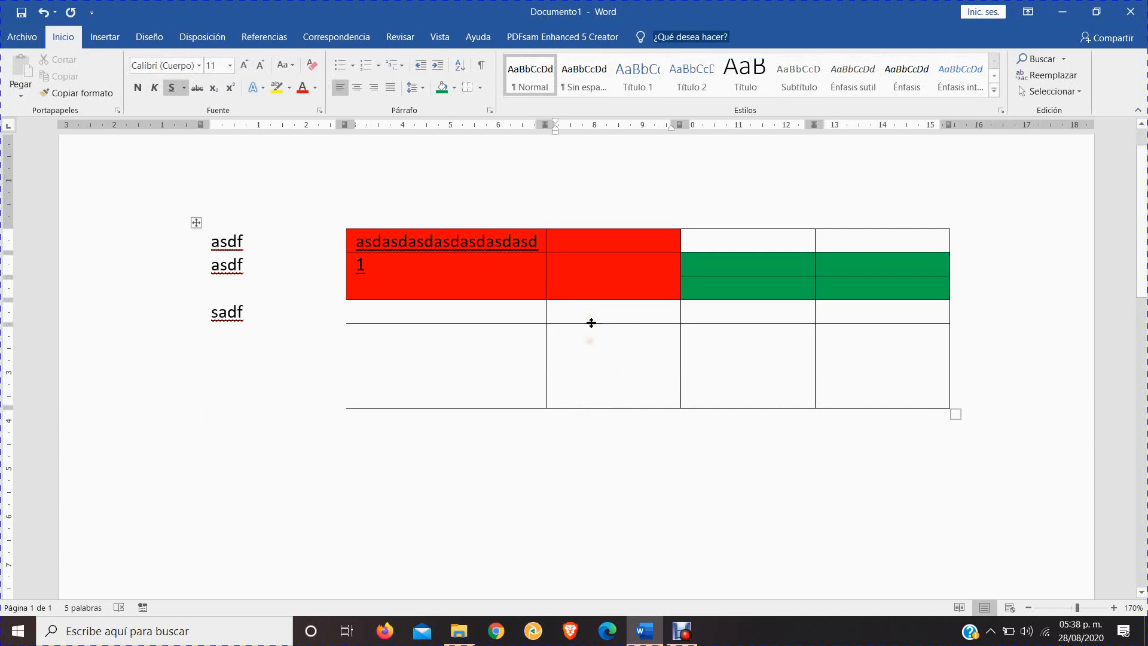
{"action": "left_click_drag", "start_coordinate": [591, 322], "coordinate": [592, 390]}
{"action": "left_click", "coordinate": [575, 294]}
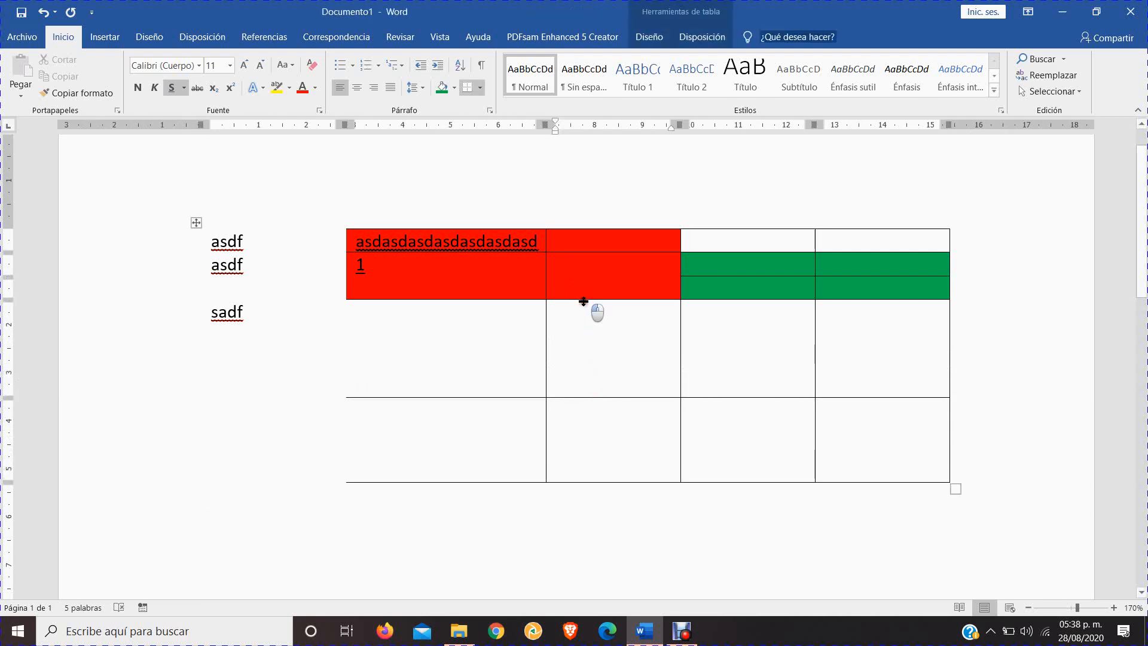
{"action": "left_click_drag", "start_coordinate": [583, 301], "coordinate": [586, 347]}
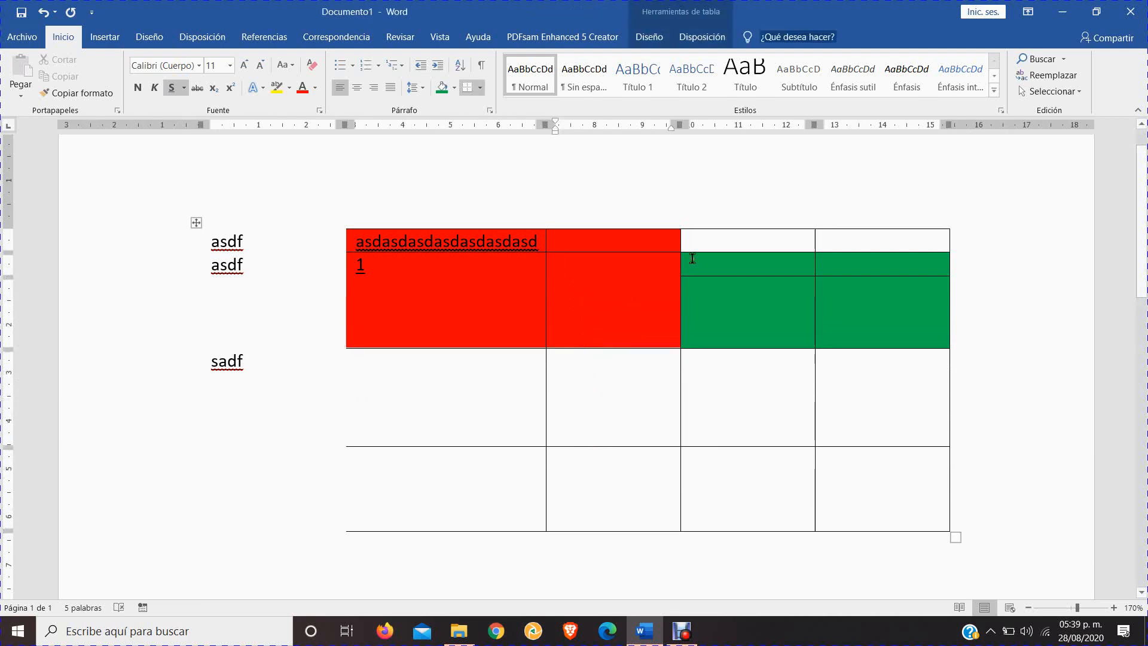
Narrow the two red columns by moving their right borders, making the neighbouring green column about 4.5 cm wide
{"action": "left_click", "coordinate": [545, 306]}
{"action": "left_click_drag", "start_coordinate": [545, 304], "coordinate": [500, 316]}
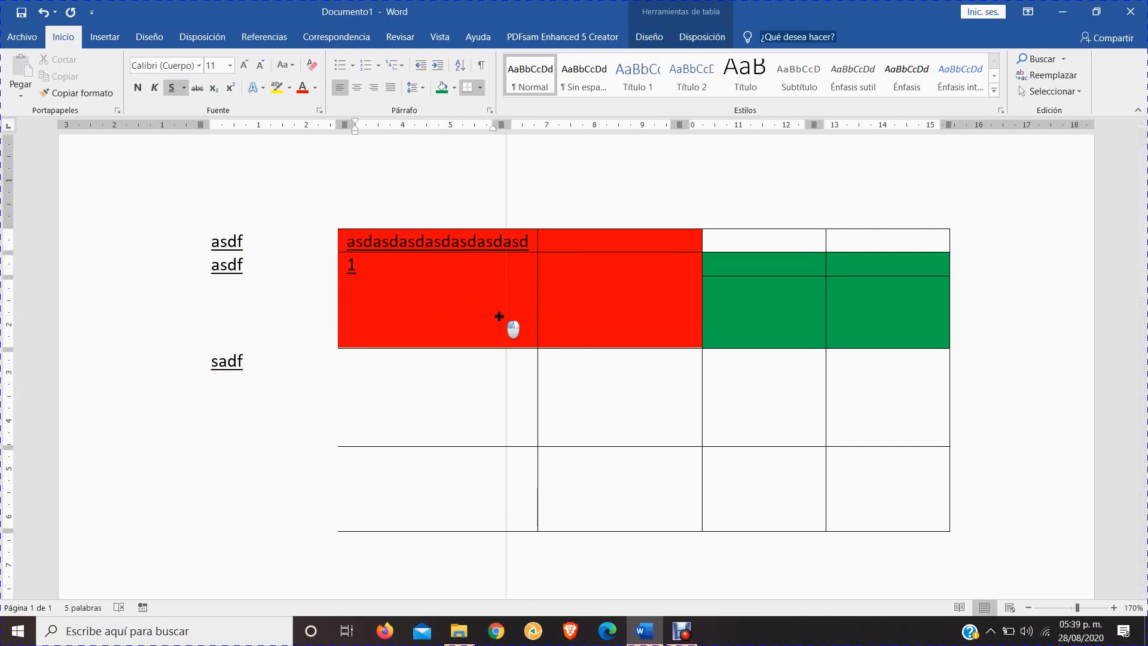
{"action": "left_click", "coordinate": [700, 311]}
{"action": "left_click_drag", "start_coordinate": [702, 310], "coordinate": [664, 318]}
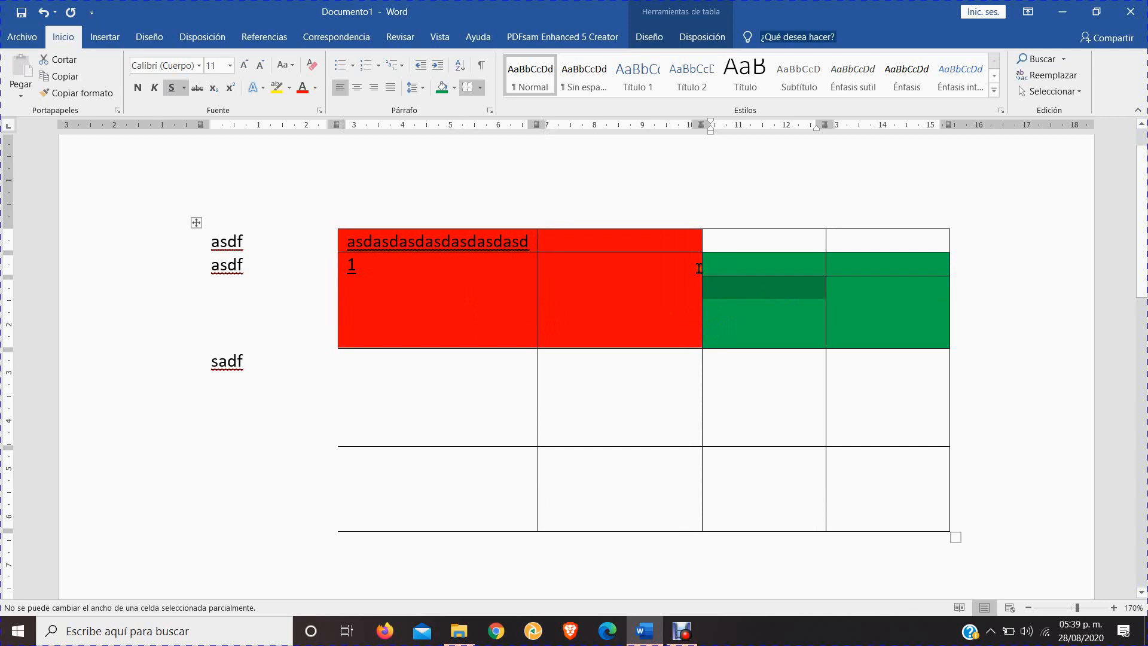
{"action": "left_click", "coordinate": [721, 321]}
{"action": "left_click_drag", "start_coordinate": [702, 389], "coordinate": [614, 395]}
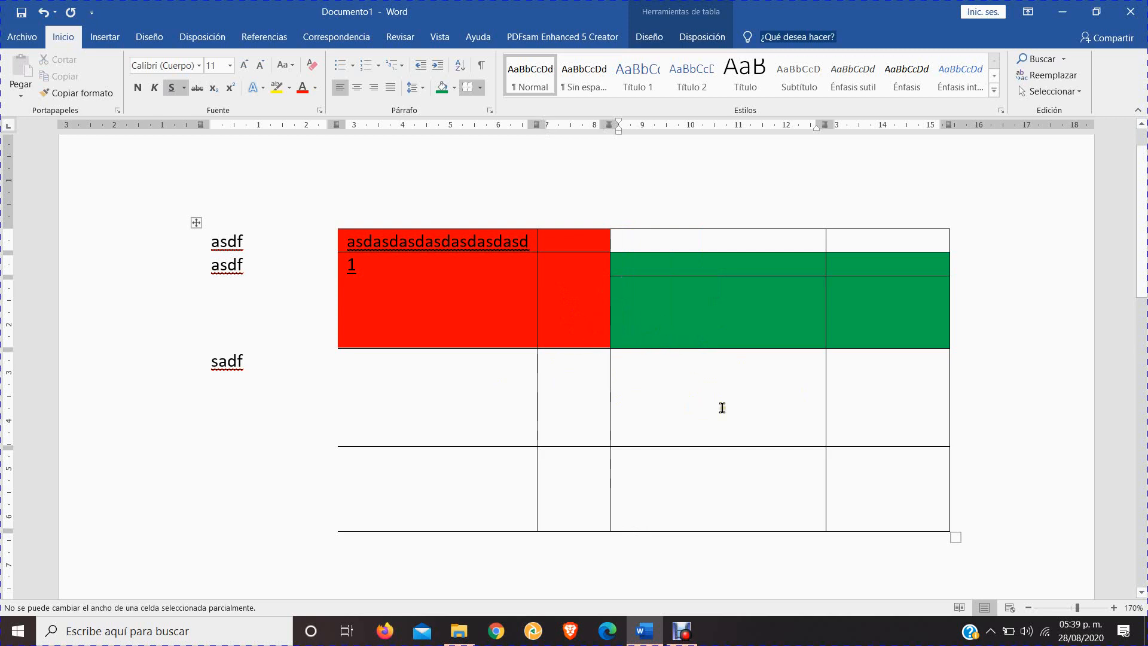
Set the height of the white row just below the green cells to 2.8 cm
{"action": "left_click", "coordinate": [649, 401]}
{"action": "left_click", "coordinate": [702, 36]}
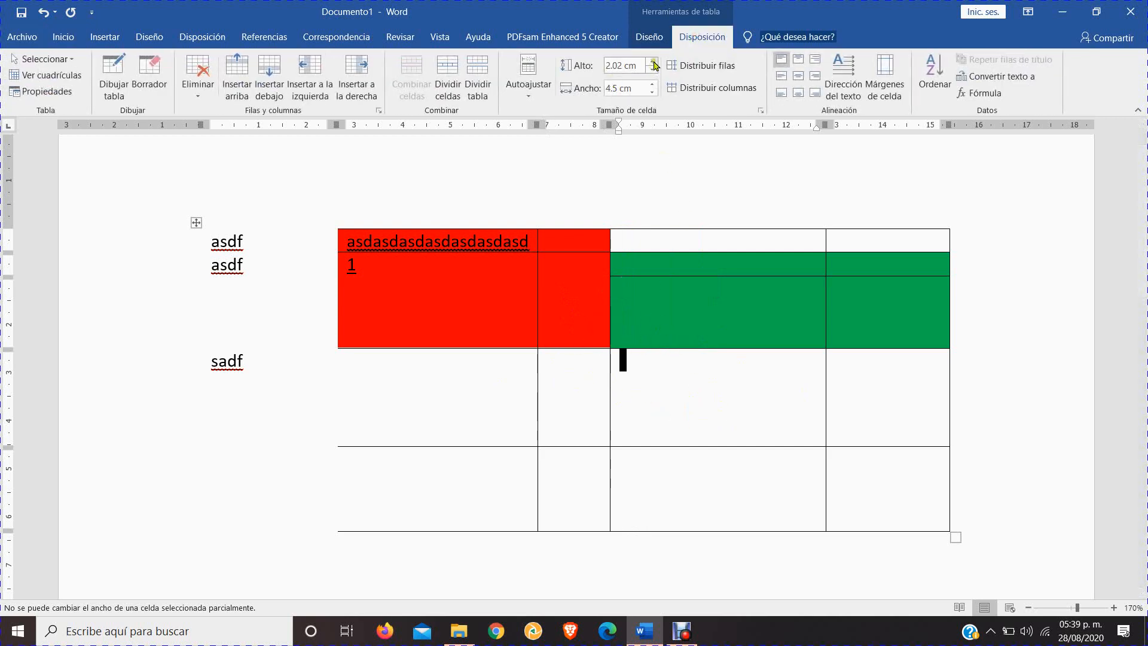
{"action": "left_click", "coordinate": [654, 62]}
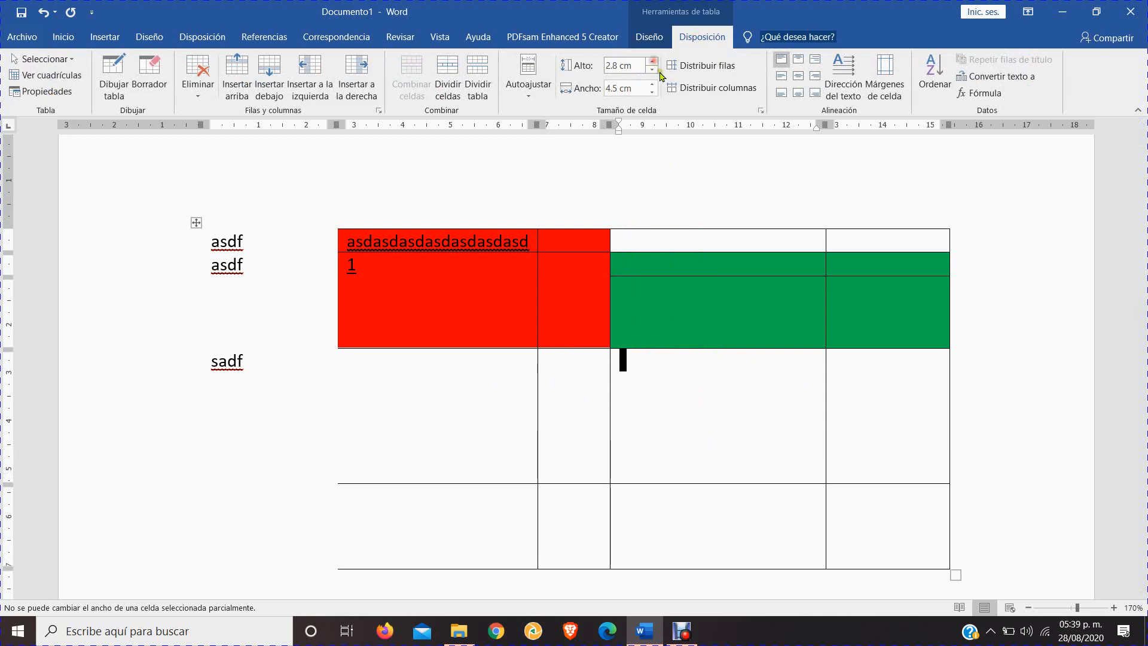
{"action": "left_click", "coordinate": [653, 70]}
{"action": "left_click", "coordinate": [653, 61]}
{"action": "left_click", "coordinate": [653, 63]}
{"action": "left_click", "coordinate": [654, 62]}
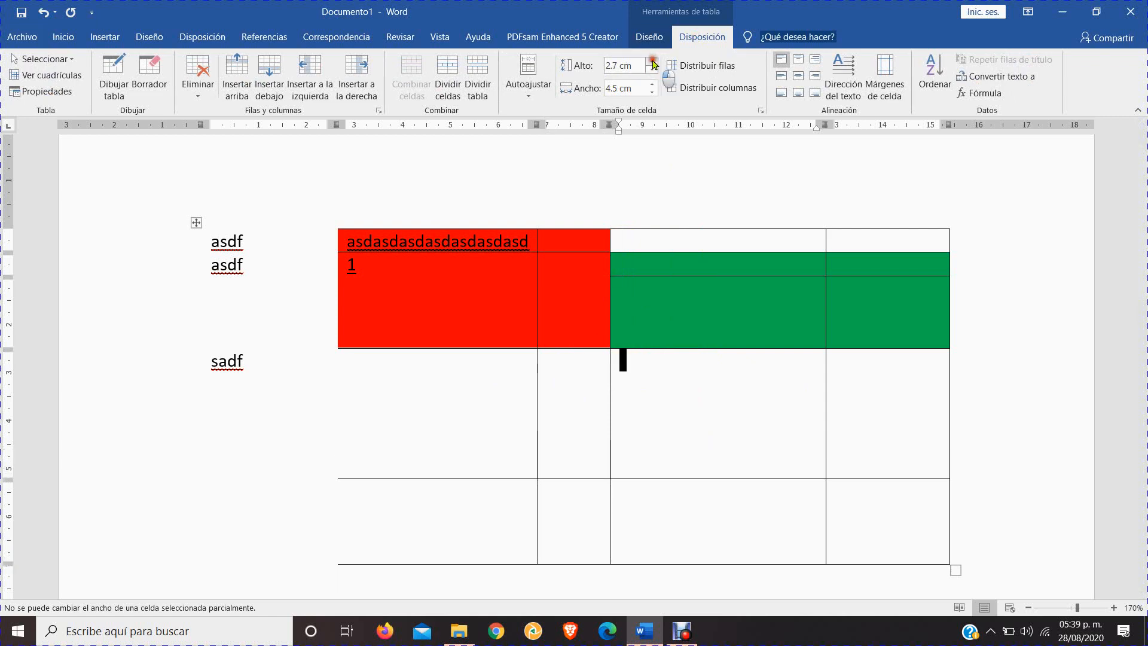
{"action": "left_click", "coordinate": [653, 62]}
Set the width of the first green column to 4.4 cm
{"action": "left_click", "coordinate": [653, 92]}
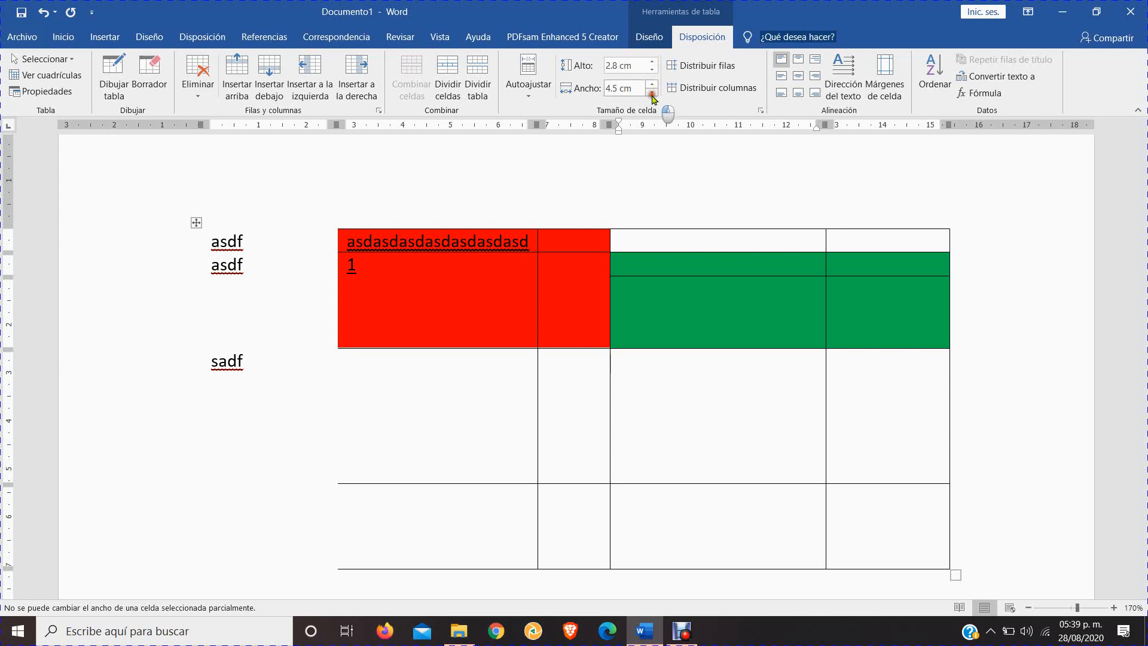
{"action": "left_click", "coordinate": [653, 92]}
{"action": "left_click", "coordinate": [652, 92]}
{"action": "left_click", "coordinate": [653, 92]}
{"action": "left_click", "coordinate": [653, 92]}
{"action": "left_click", "coordinate": [652, 85]}
{"action": "left_click", "coordinate": [652, 85]}
{"action": "left_click", "coordinate": [652, 85]}
{"action": "left_click", "coordinate": [652, 85]}
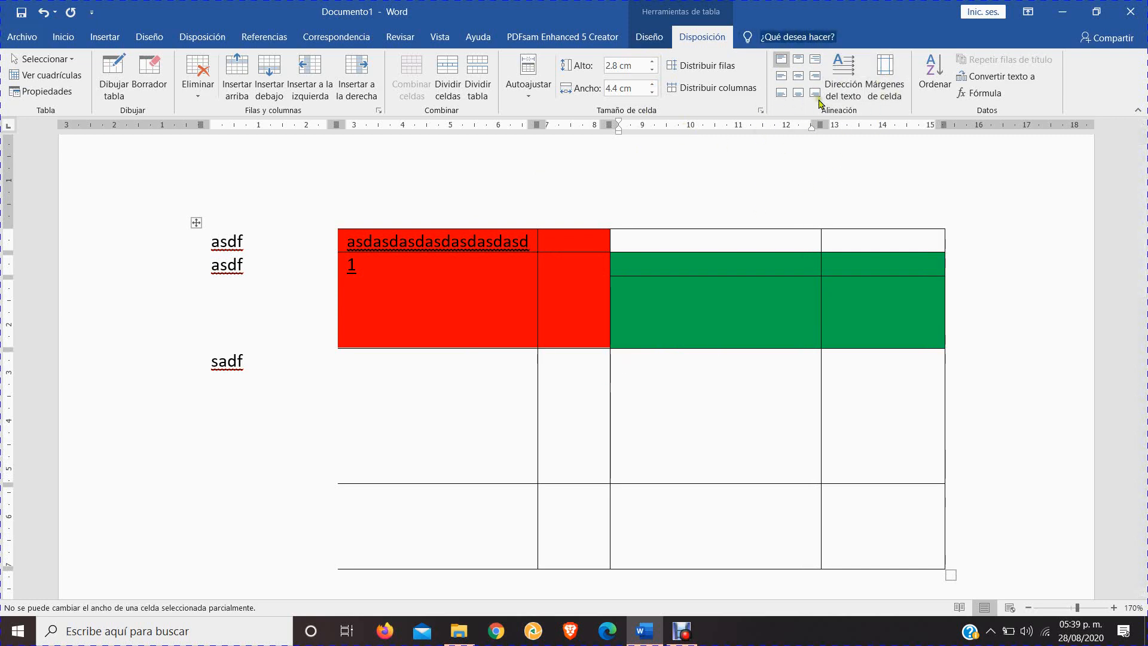
Add 23 after the 1 in the tall red cell so that it reads 123
{"action": "left_click", "coordinate": [384, 271]}
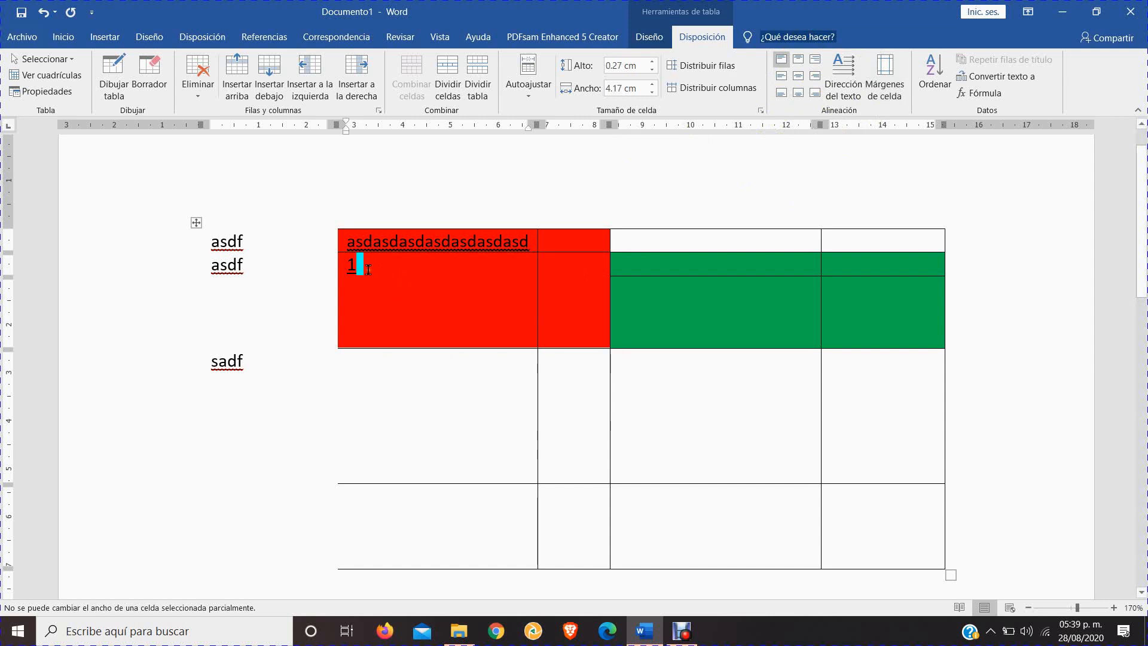
{"action": "type", "text": "23"}
{"action": "left_click_drag", "start_coordinate": [349, 266], "coordinate": [393, 266]}
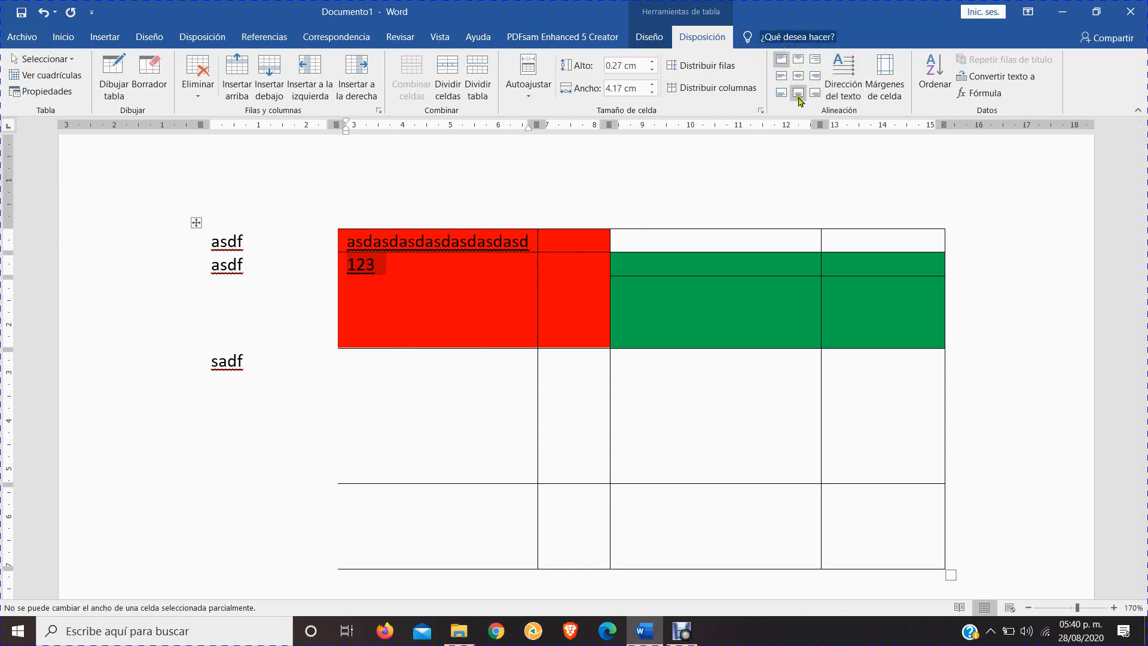
{"action": "left_click", "coordinate": [369, 275]}
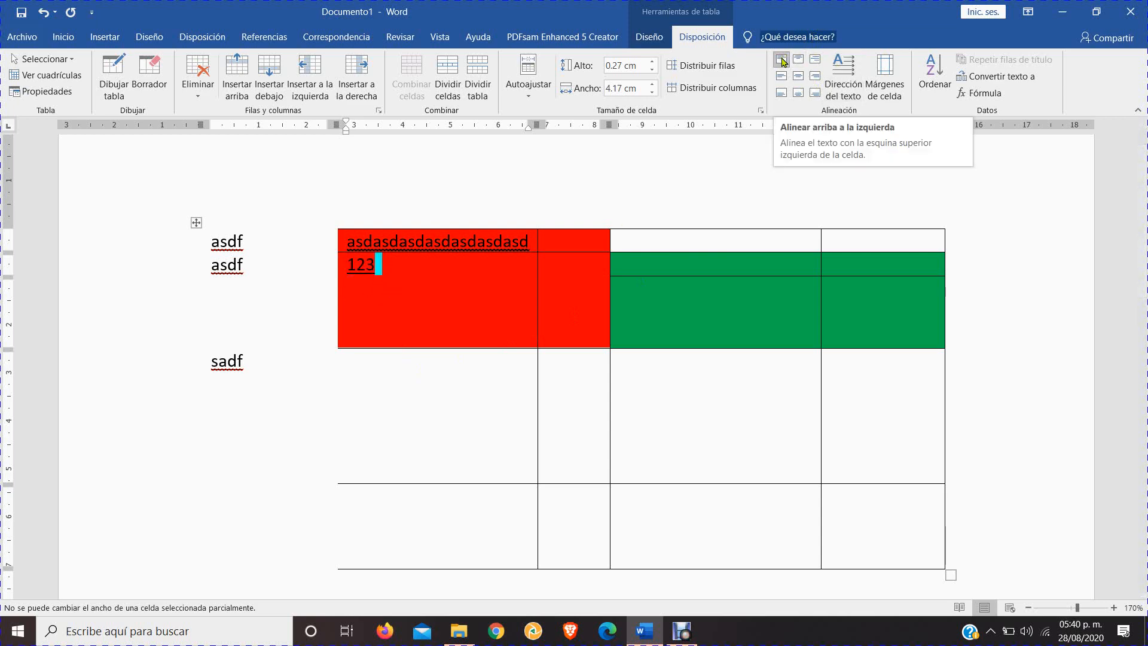
Try aligning the 123 in its red cell to top center, top right, and all the middle and bottom positions
{"action": "left_click", "coordinate": [798, 59]}
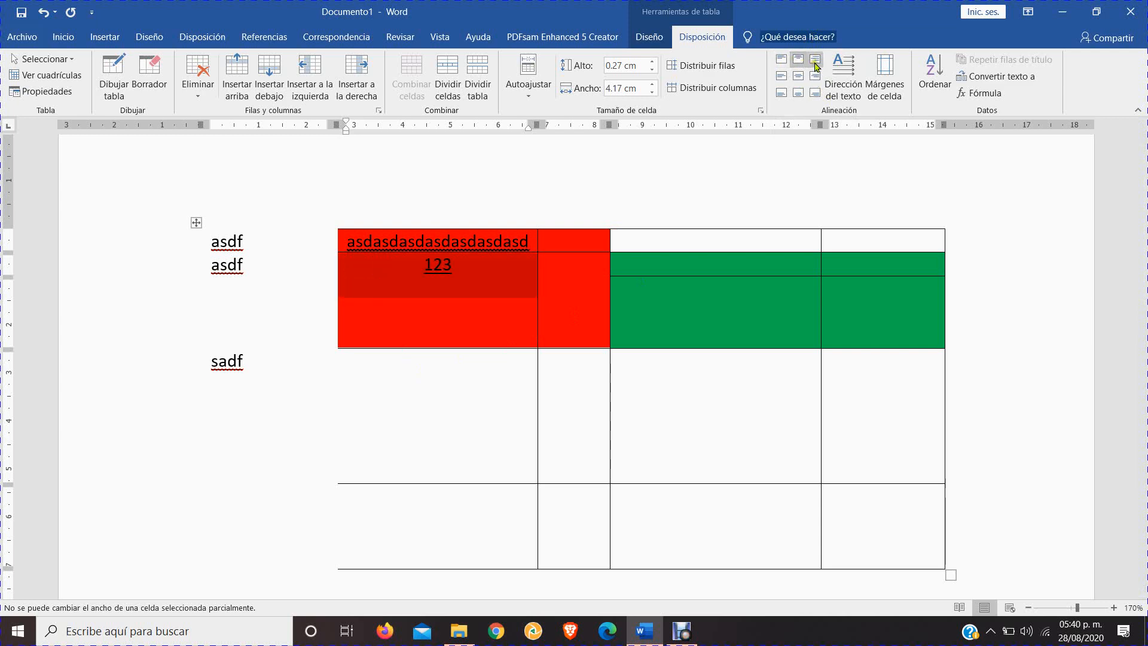
{"action": "left_click", "coordinate": [814, 60]}
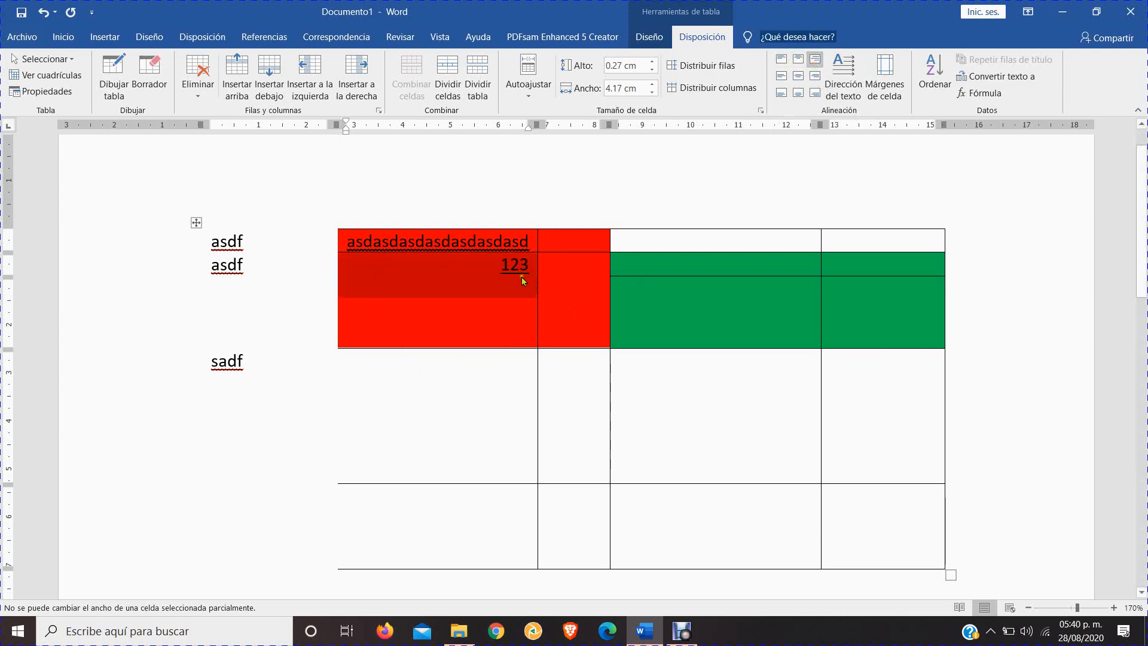
{"action": "left_click", "coordinate": [780, 77]}
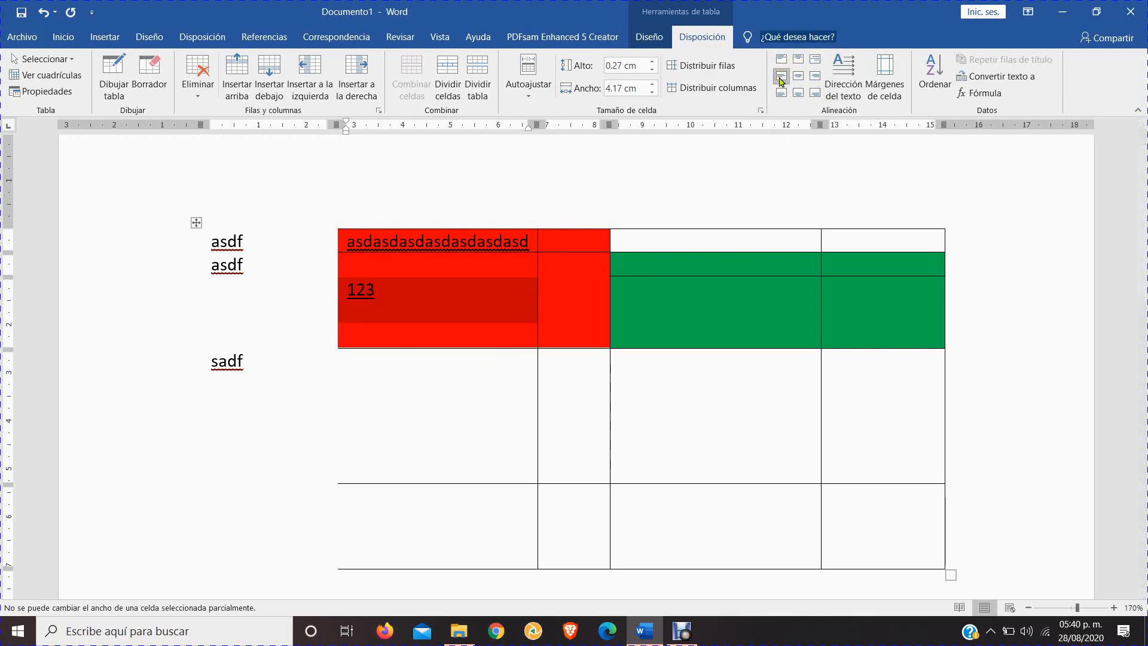
{"action": "left_click", "coordinate": [798, 77]}
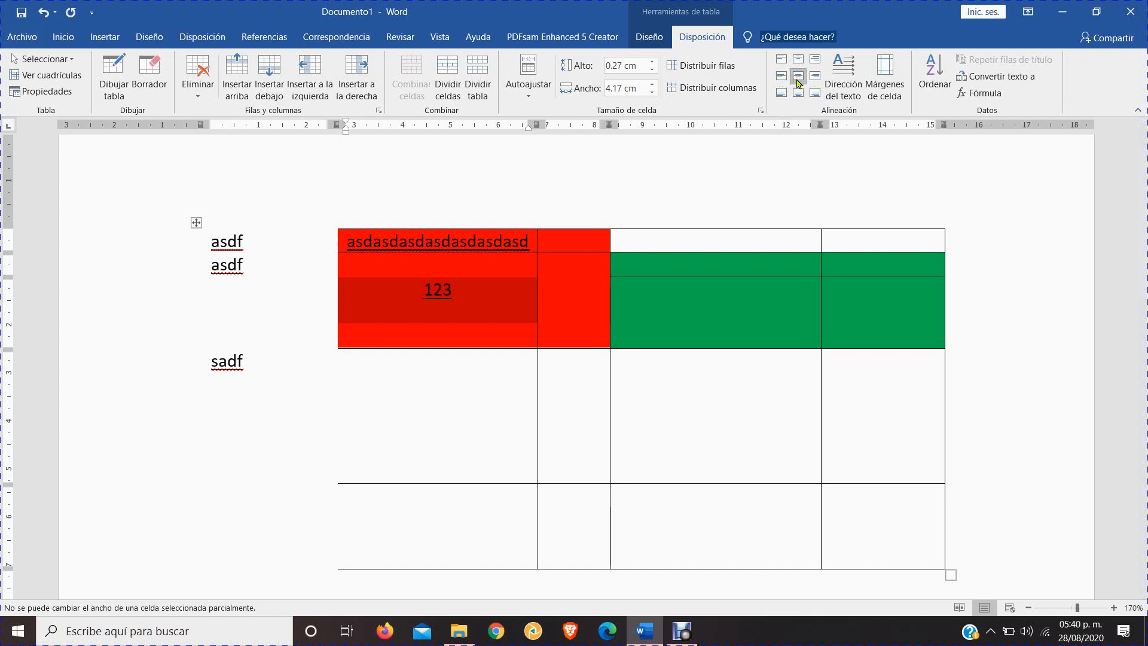
{"action": "left_click", "coordinate": [815, 78]}
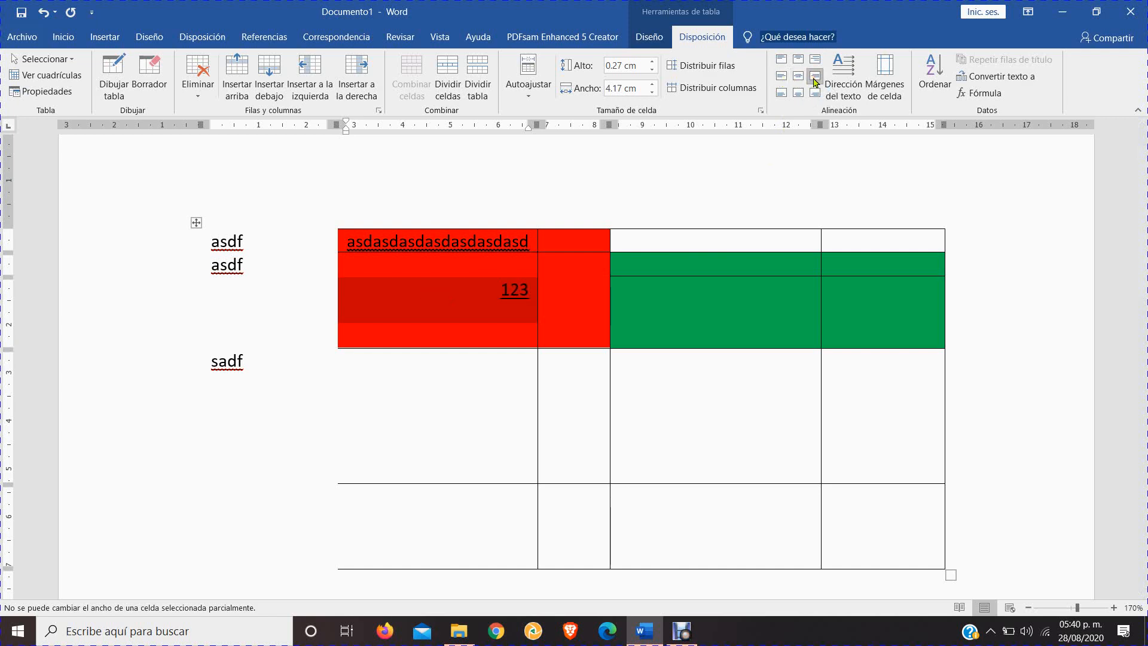
{"action": "left_click", "coordinate": [782, 94]}
{"action": "left_click", "coordinate": [797, 94]}
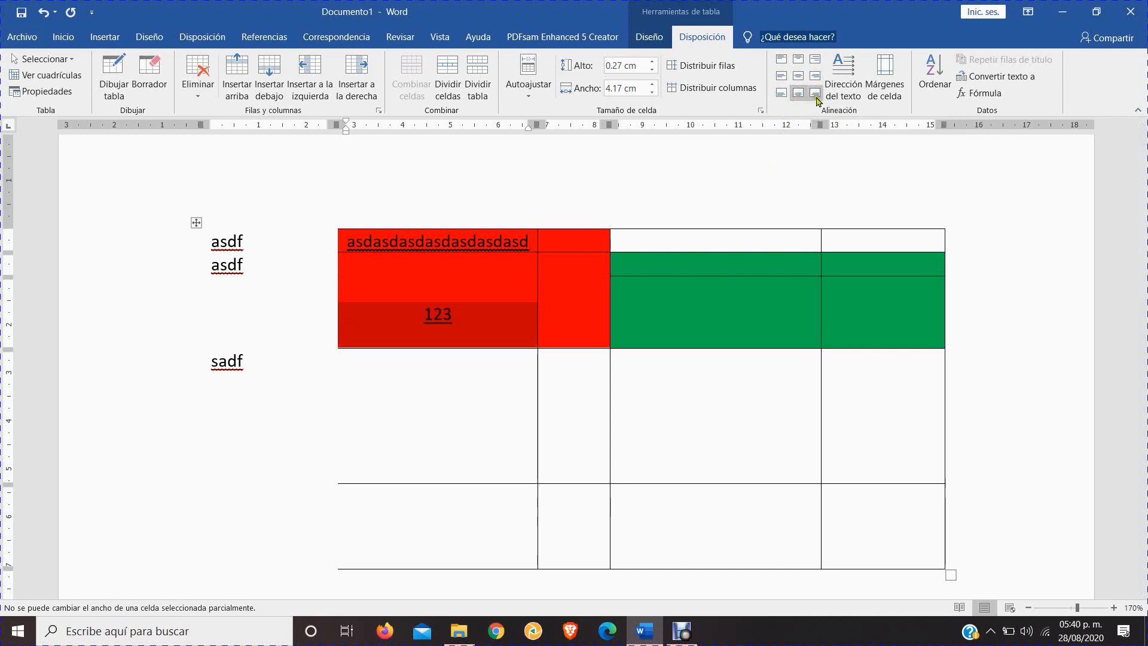
{"action": "left_click", "coordinate": [815, 94]}
Center the 123 both horizontally and vertically in its red cell
{"action": "left_click", "coordinate": [421, 323]}
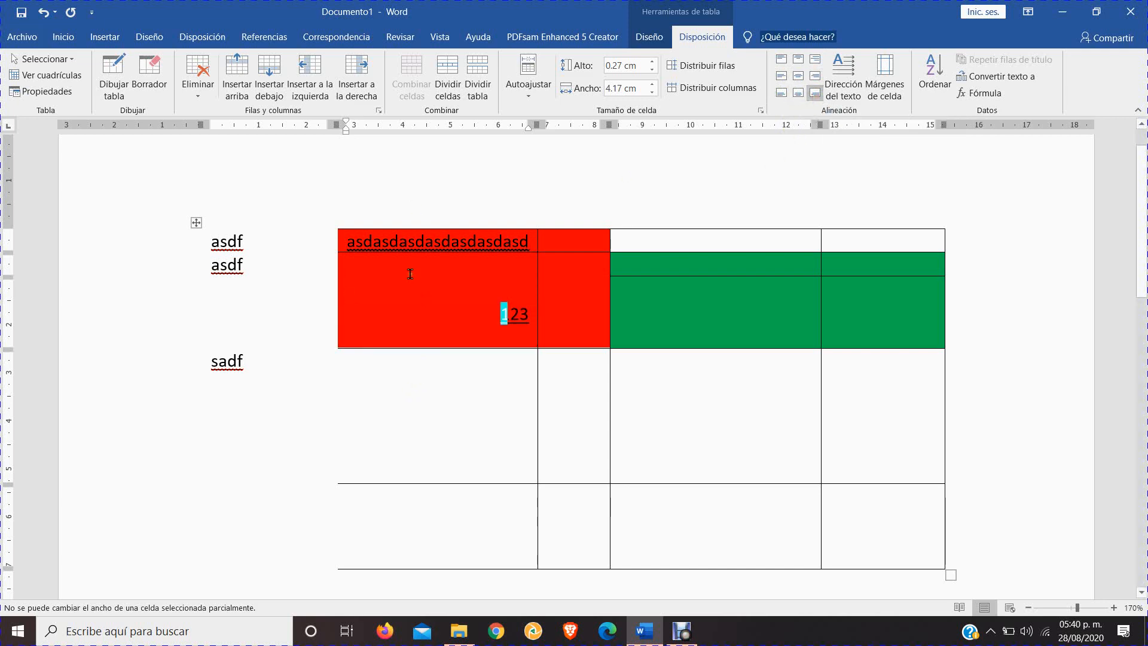
{"action": "scroll", "coordinate": [553, 323], "scroll_direction": "down", "scroll_amount": 2}
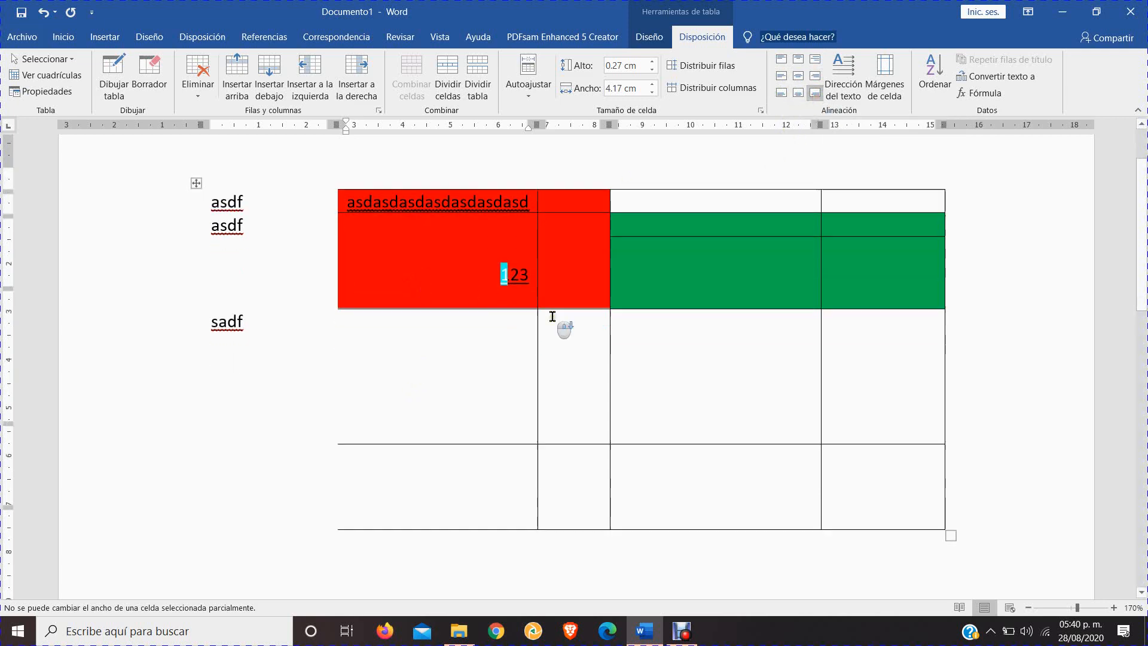
{"action": "left_click", "coordinate": [798, 76]}
{"action": "left_click", "coordinate": [466, 221]}
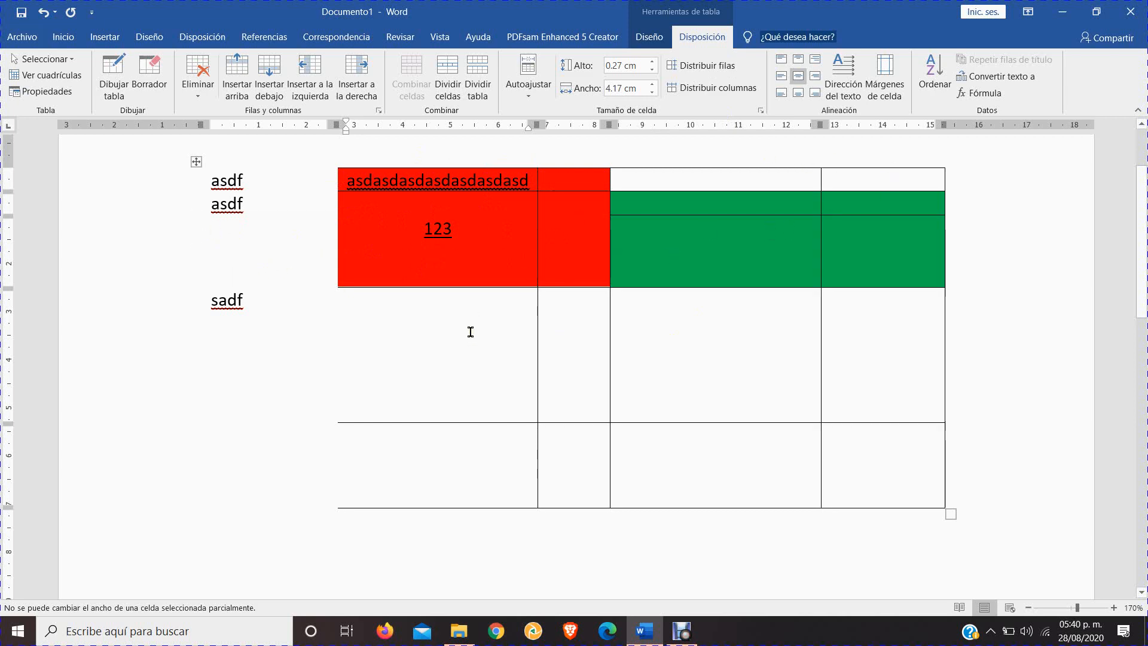
Enter "asdfasdfsdfasdfasdfa" in the second tall red cell, beside the 123
{"action": "left_click", "coordinate": [563, 214]}
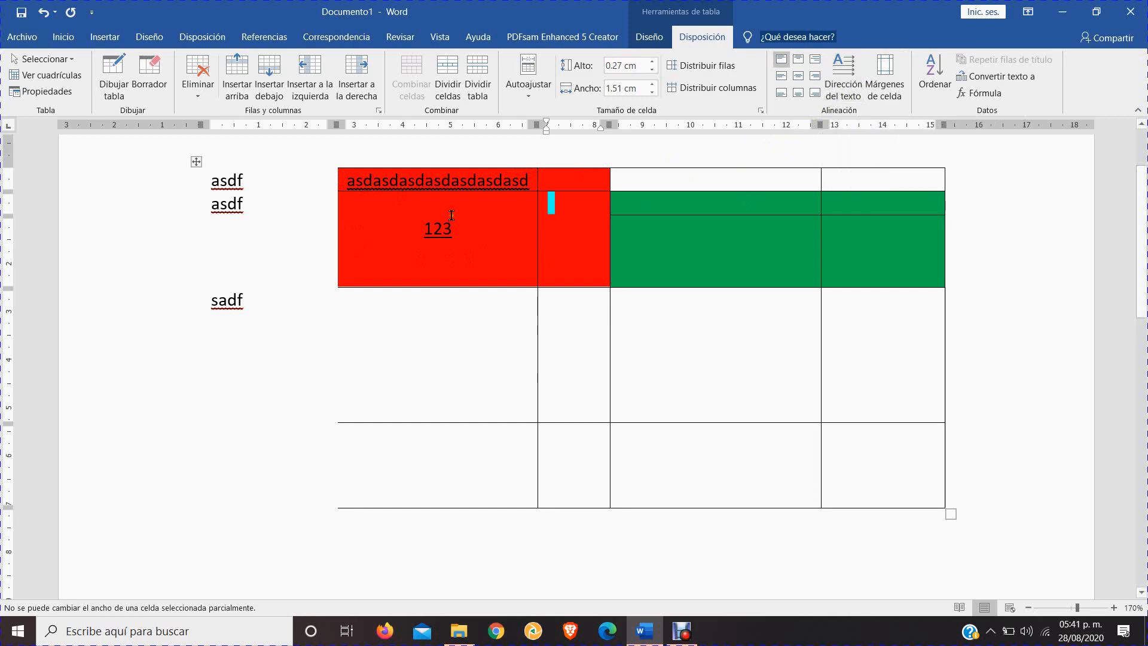
{"action": "type", "text": "asdfasdf"}
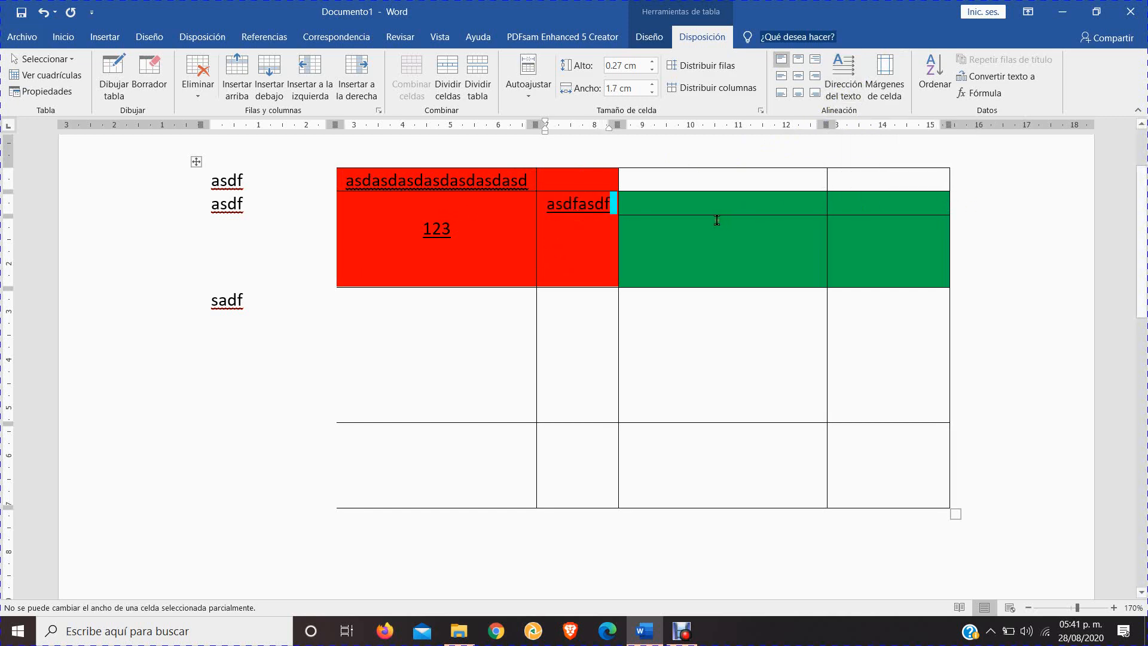
{"action": "type", "text": "sdfasdfa"}
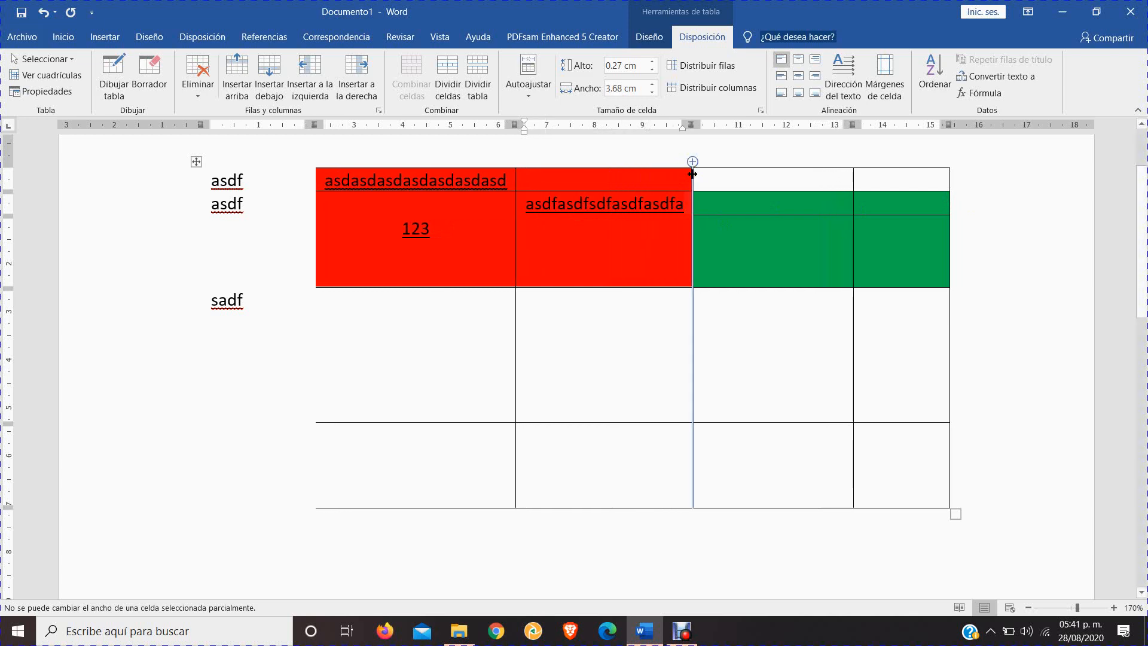
{"action": "double_click", "coordinate": [593, 179]}
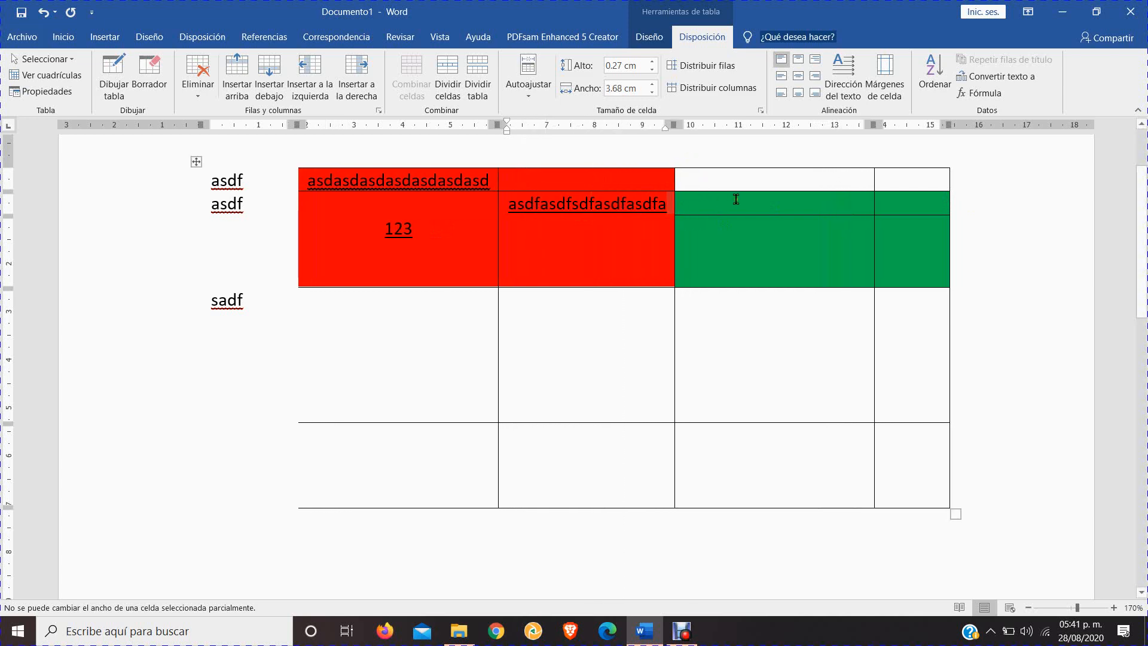
Enter "asdfasdfadsf" in the last column's upper green cell and resize the cell to about 1.33 cm wide by 3.76 cm high
{"action": "left_click", "coordinate": [874, 208]}
{"action": "type", "text": "asdfasdfadsf"}
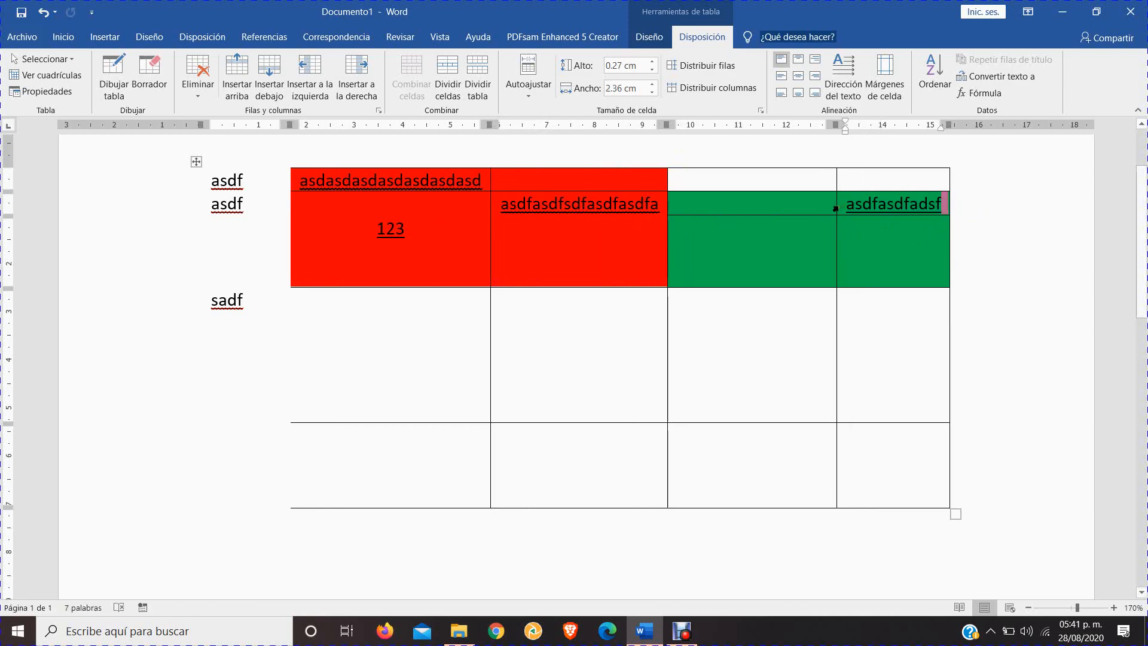
{"action": "left_click_drag", "start_coordinate": [836, 209], "coordinate": [886, 215]}
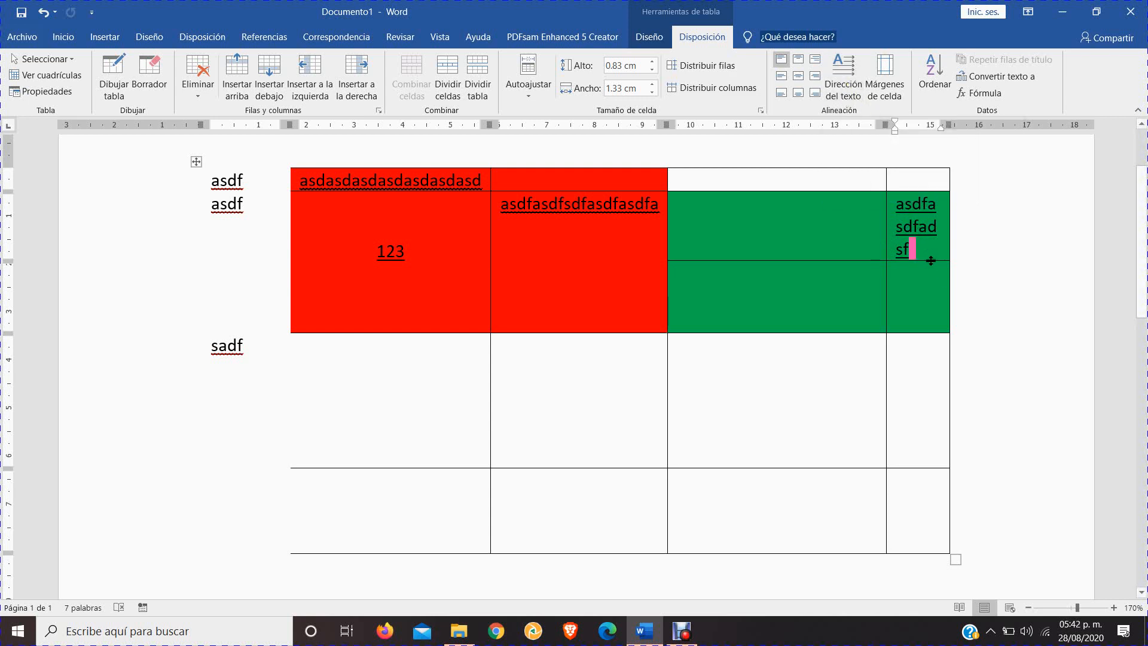
{"action": "left_click_drag", "start_coordinate": [930, 260], "coordinate": [926, 369]}
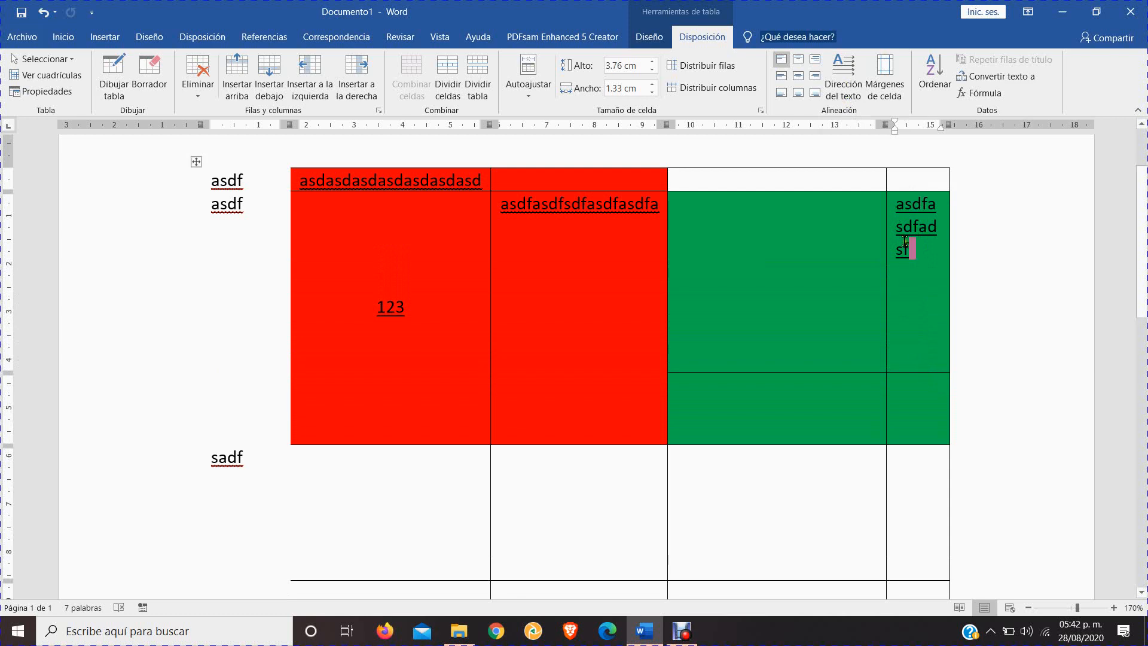
Rotate the text in the last column's upper green cell to read vertically from bottom to top
{"action": "left_click", "coordinate": [845, 82]}
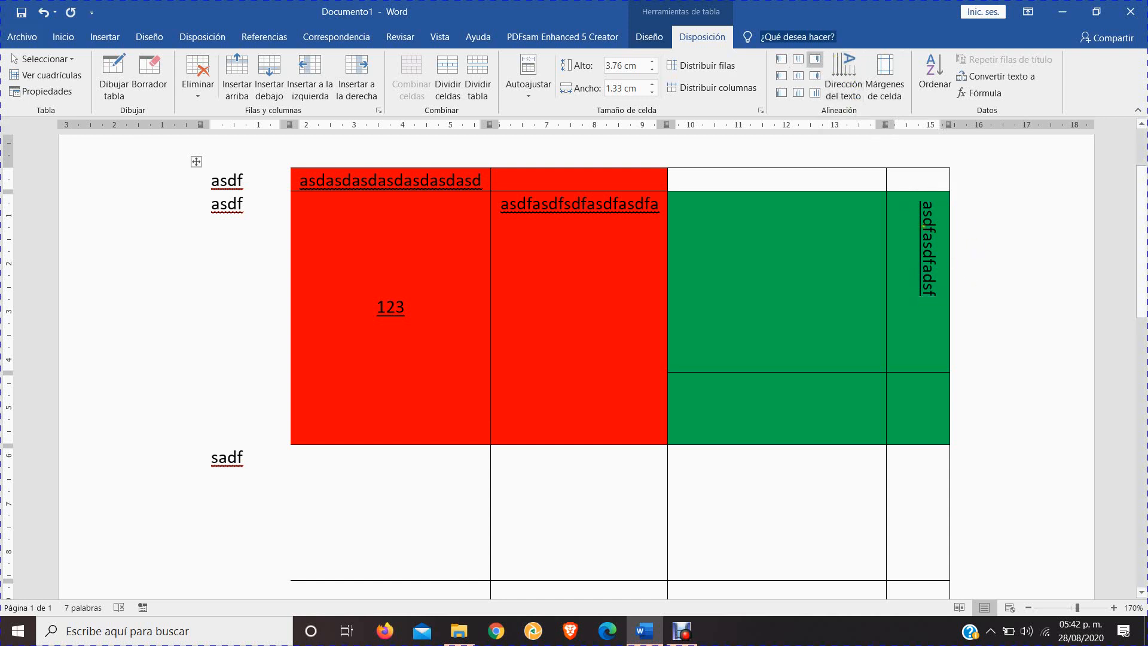
{"action": "left_click_drag", "start_coordinate": [924, 197], "coordinate": [925, 299]}
{"action": "left_click", "coordinate": [842, 66]}
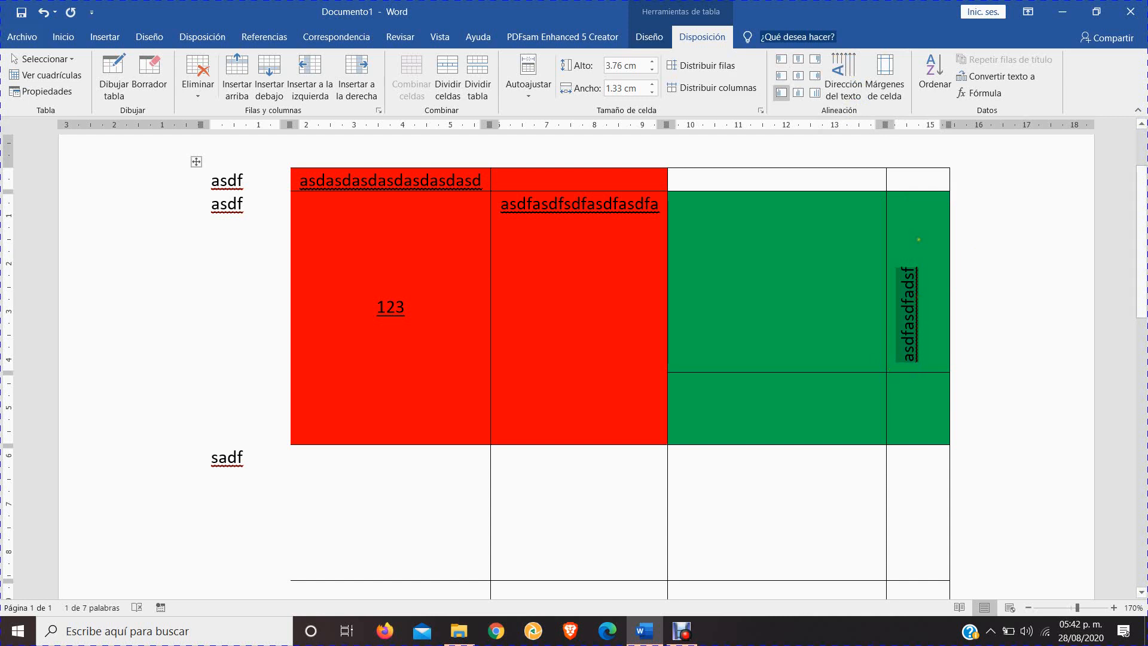
Replace the last column's upper green cell text with "información" and cycle its text direction back to vertical, bottom to top
{"action": "type", "text": "info"}
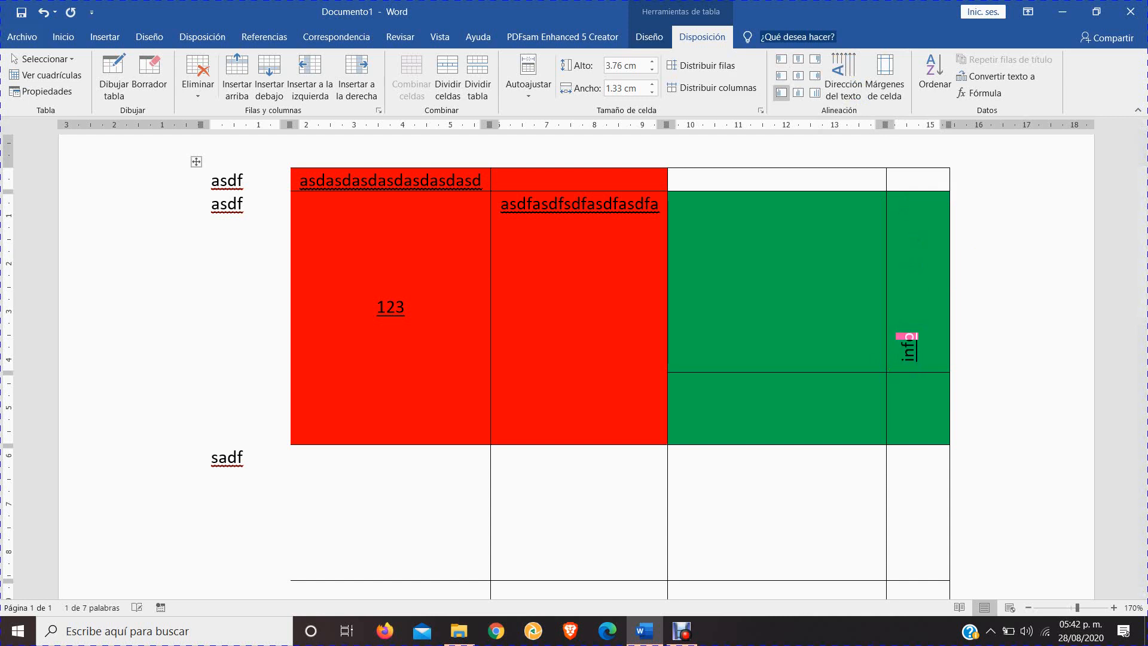
{"action": "type", "text": "rmación"}
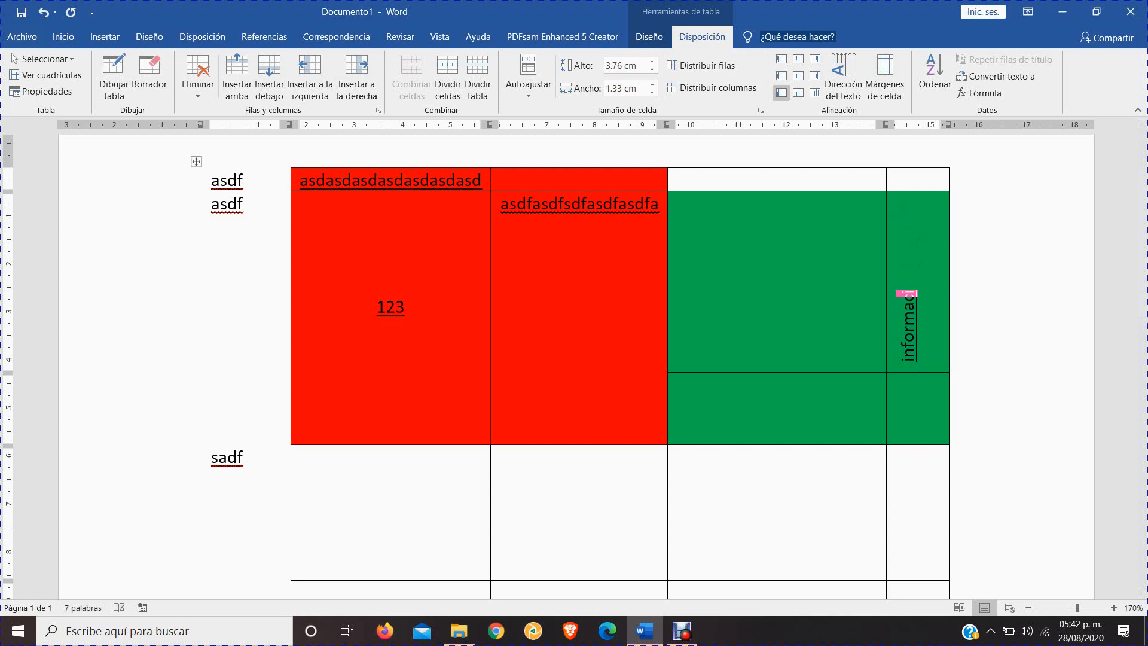
{"action": "left_click", "coordinate": [846, 80]}
{"action": "left_click", "coordinate": [846, 80]}
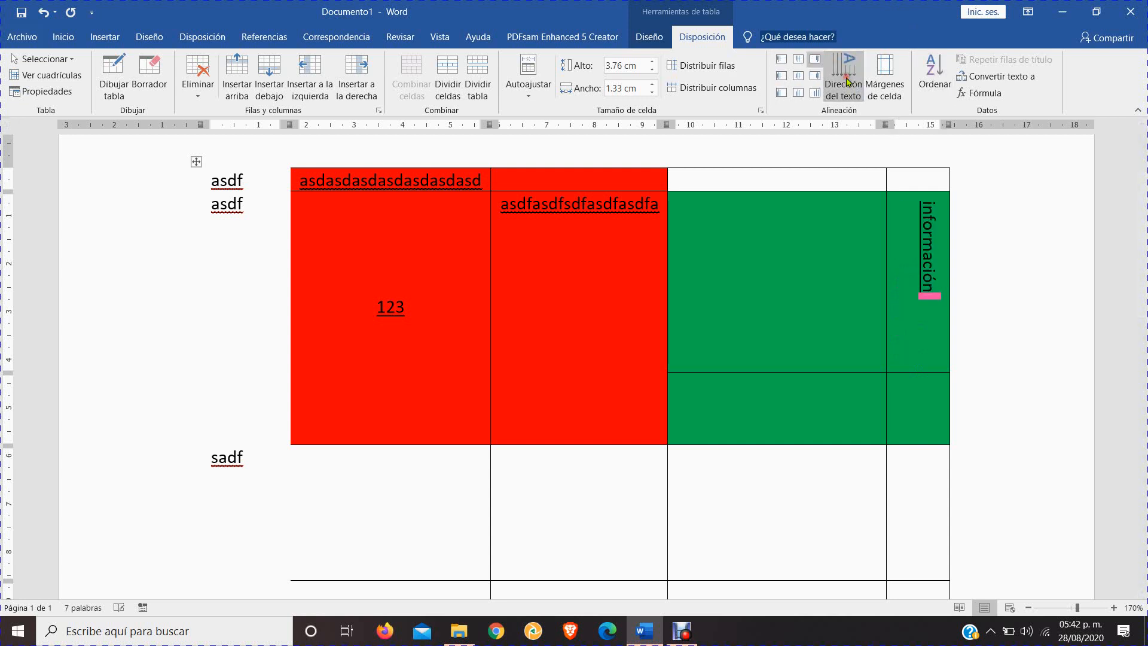
{"action": "left_click", "coordinate": [845, 80]}
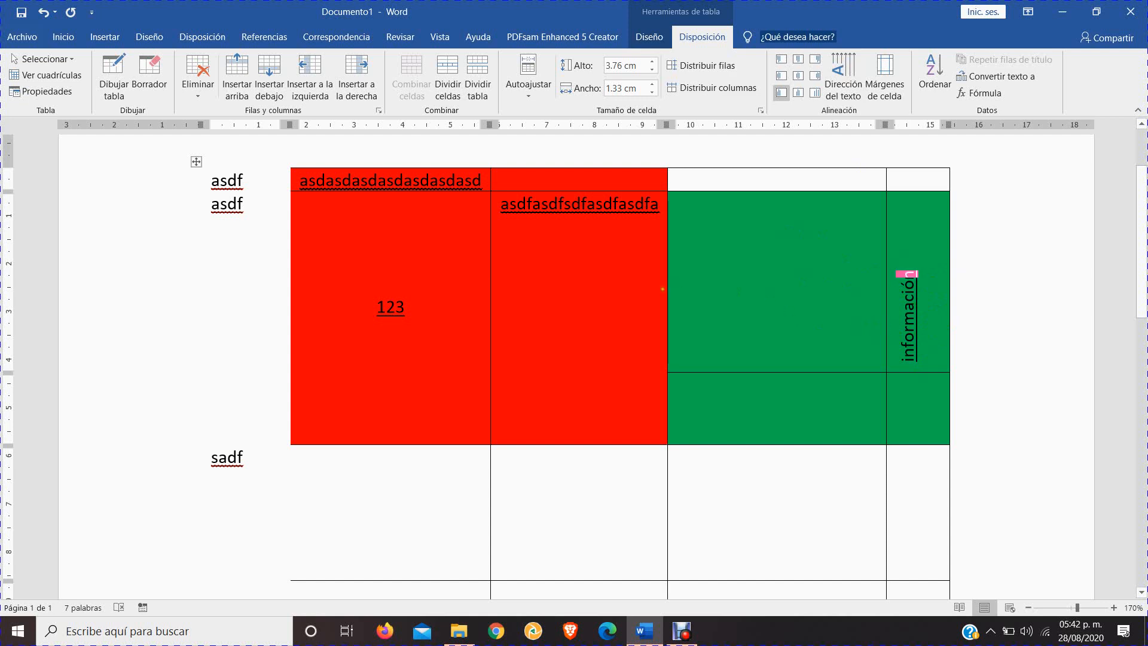
Narrow the column beside "información" to about 0.75 cm and enter "Información12" in its upper green cell, reading vertically from top to bottom
{"action": "left_click_drag", "start_coordinate": [666, 290], "coordinate": [849, 293]}
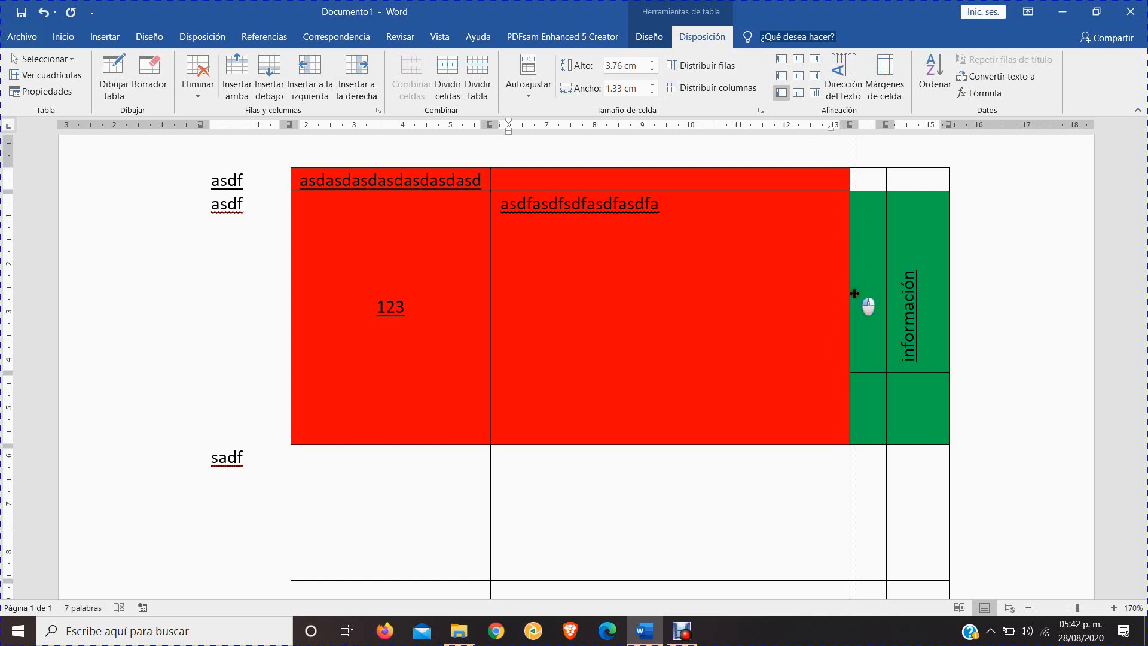
{"action": "left_click", "coordinate": [867, 347]}
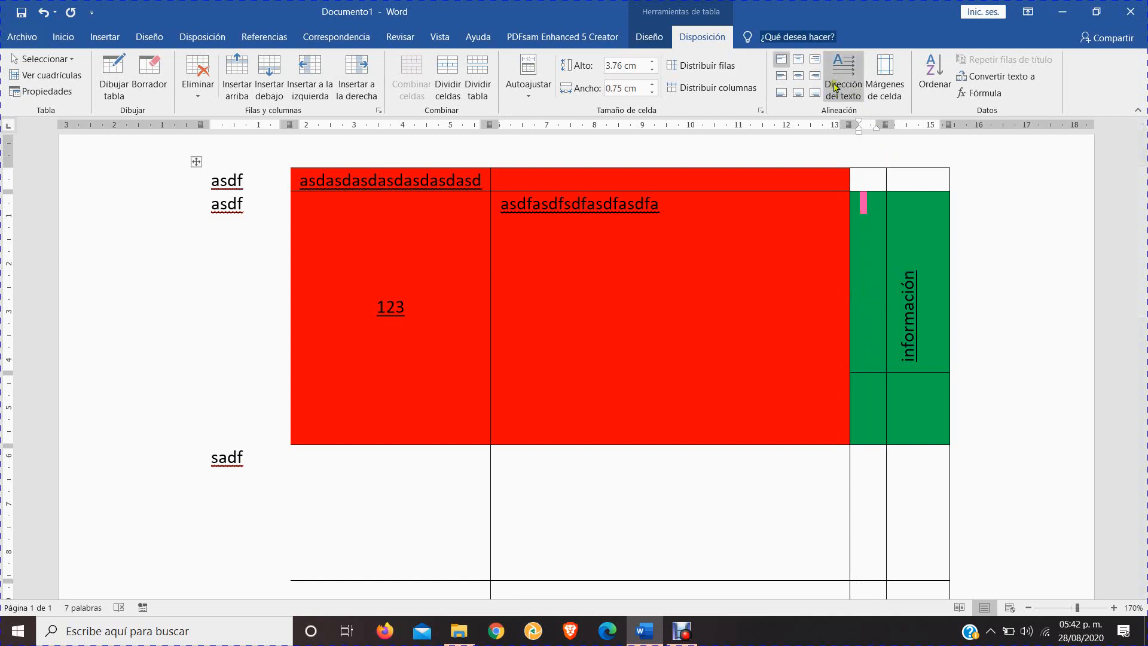
{"action": "type", "text": "informaci"}
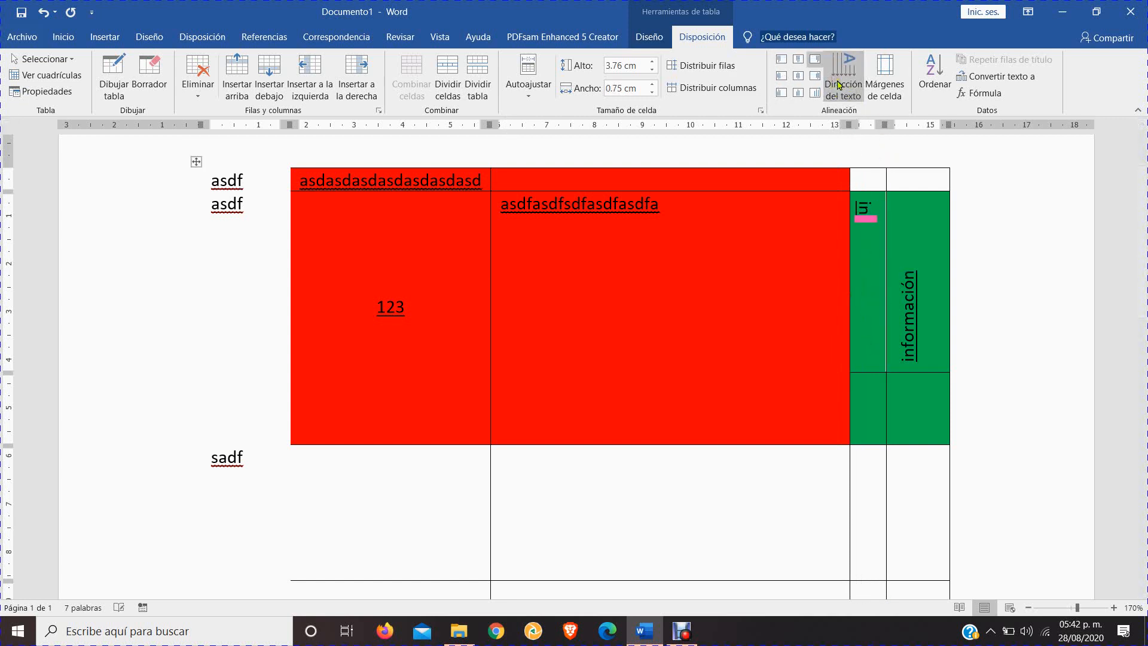
{"action": "type", "text": "ó"}
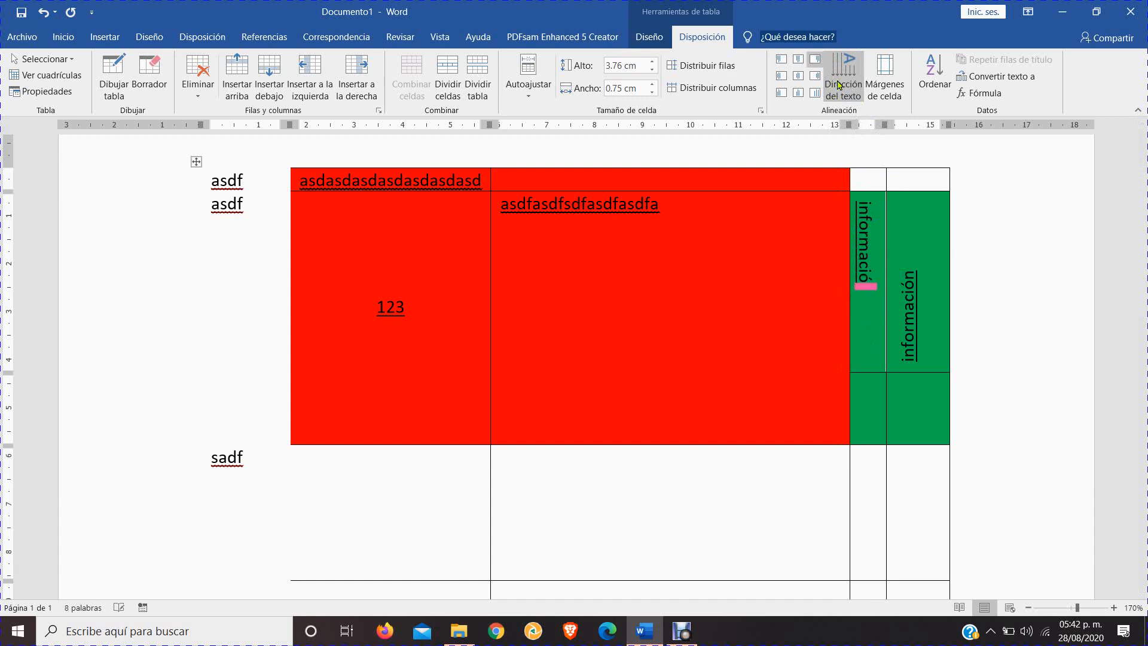
{"action": "type", "text": "n12"}
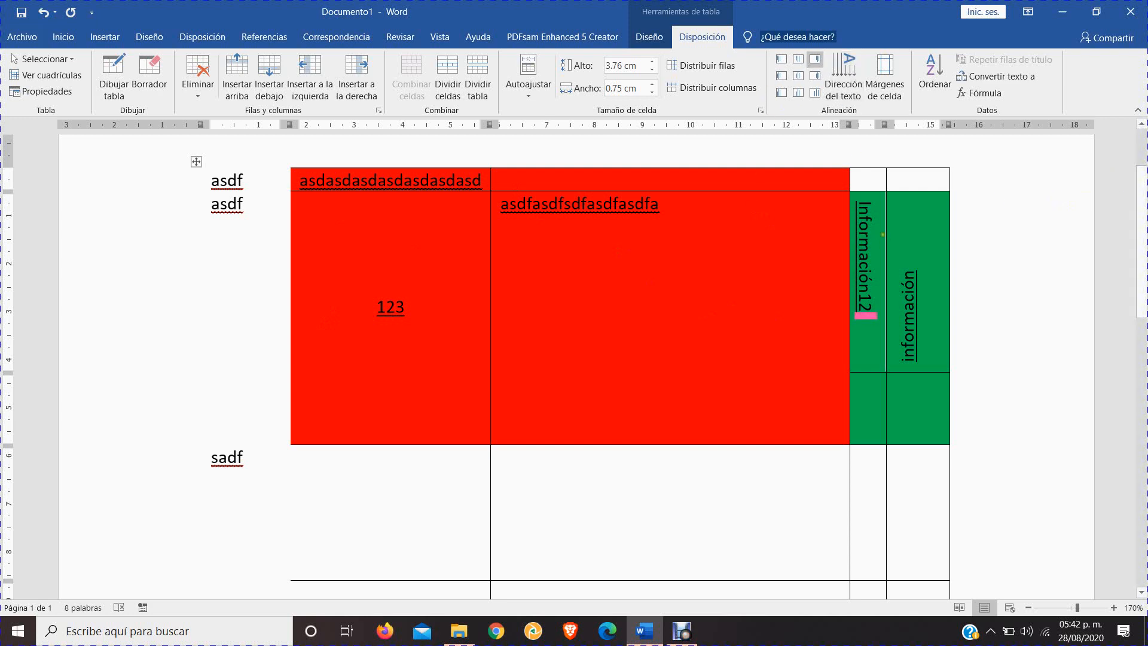
Examine the table's default cell margin and spacing options, leaving them without applying changes
{"action": "left_click", "coordinate": [885, 88]}
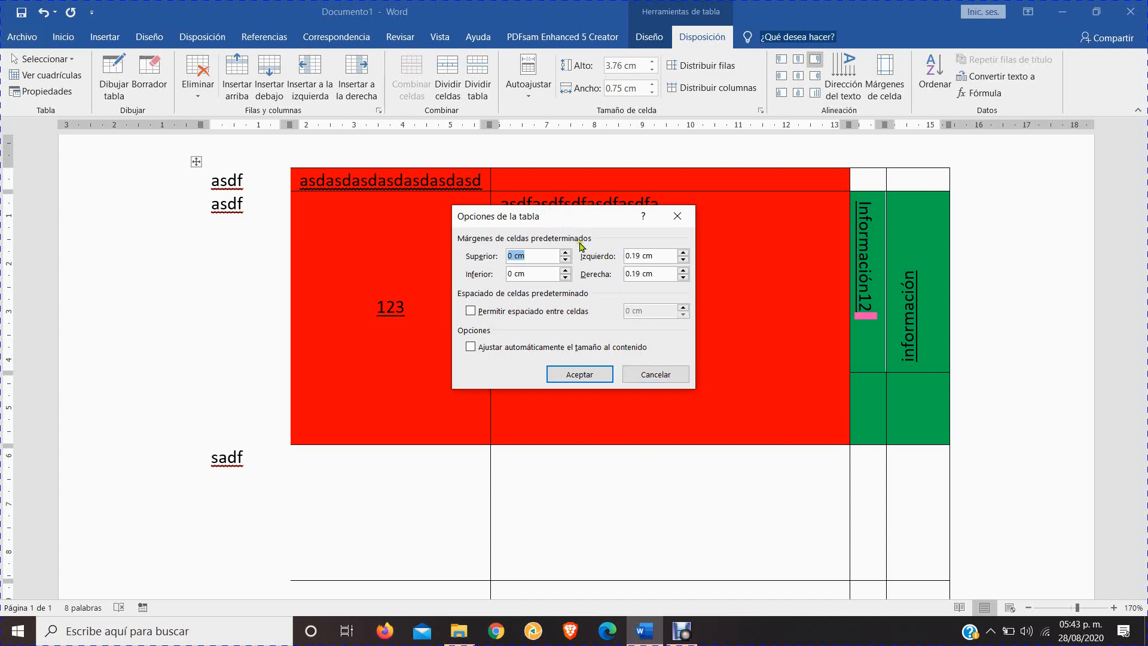
{"action": "left_click", "coordinate": [647, 375]}
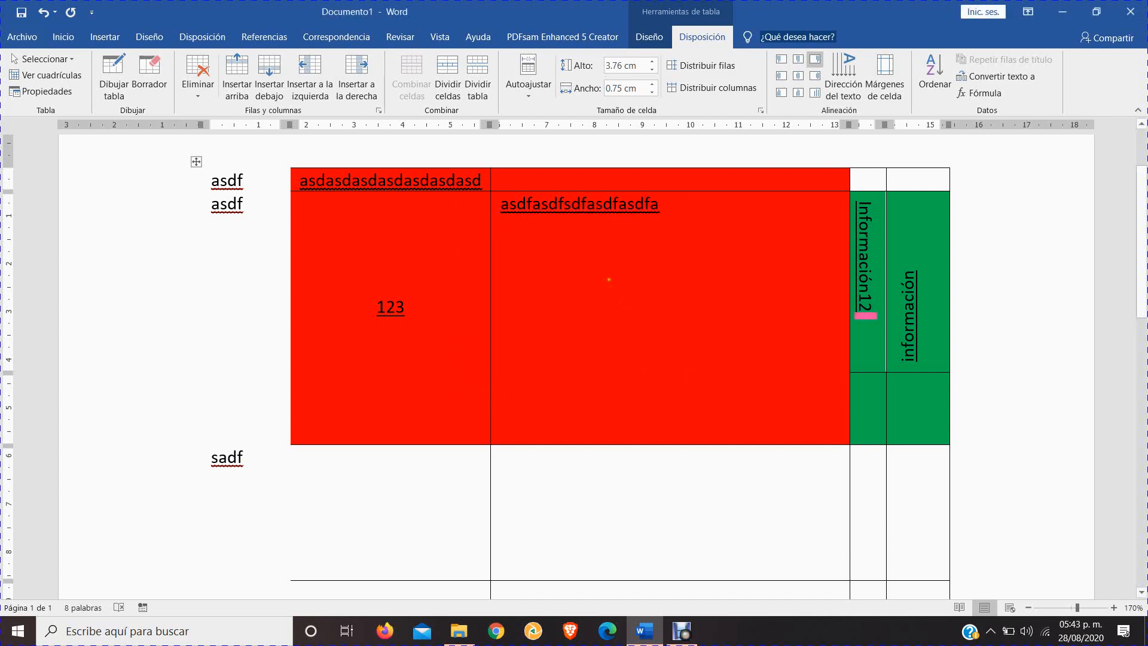
{"action": "scroll", "coordinate": [358, 241], "scroll_direction": "up", "scroll_amount": 2}
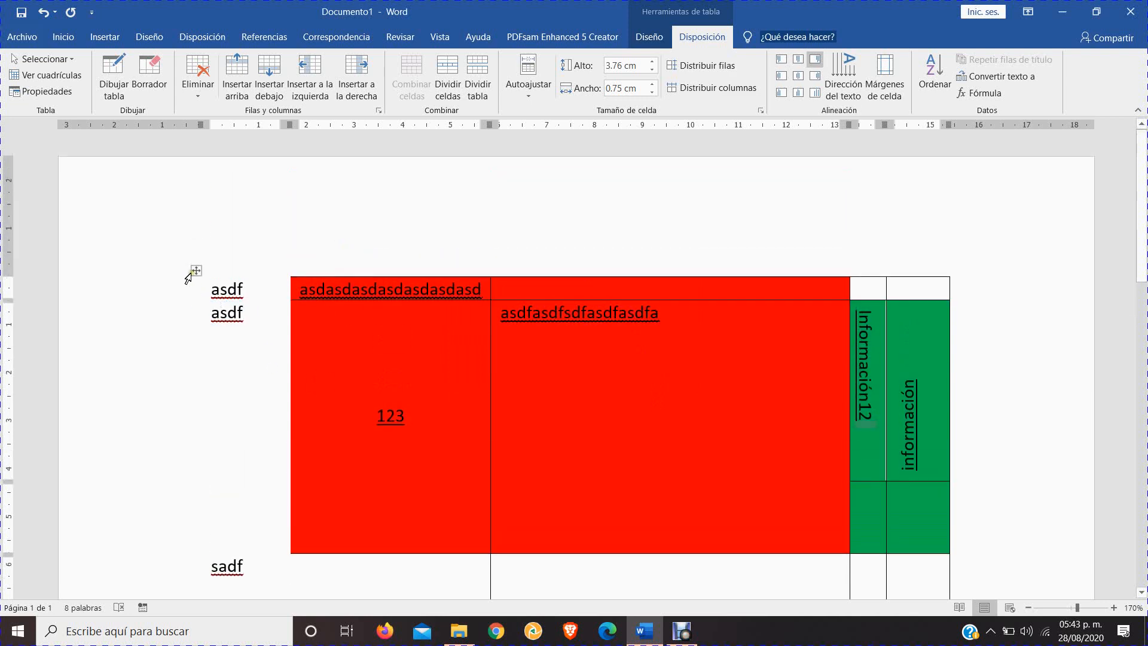
{"action": "scroll", "coordinate": [799, 282], "scroll_direction": "down", "scroll_amount": 2}
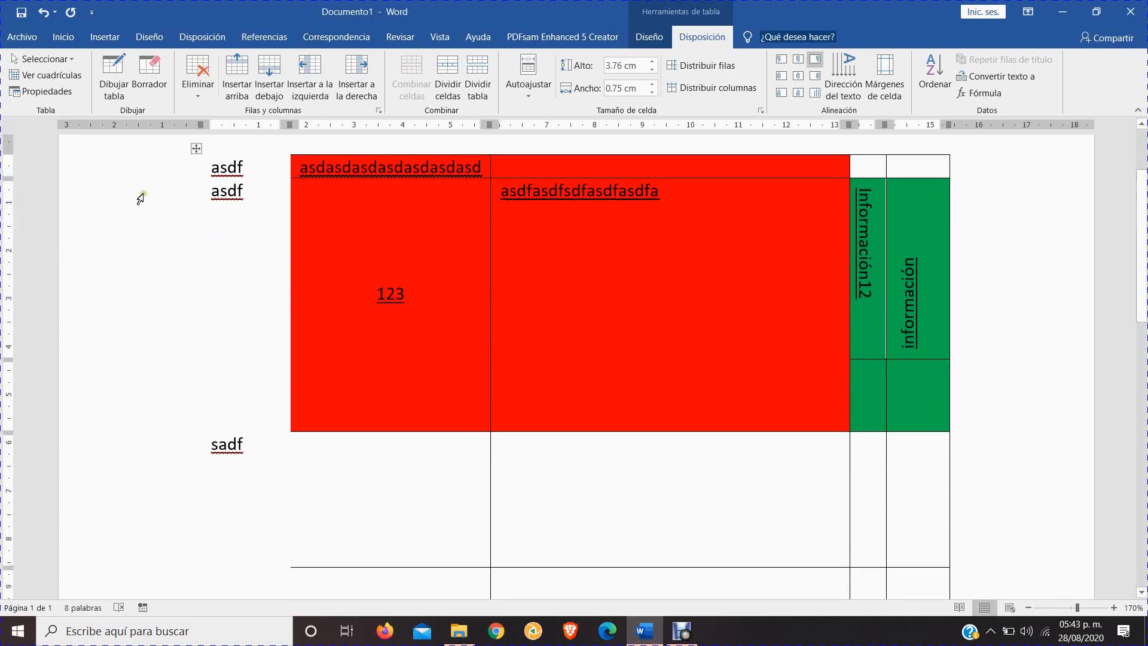
{"action": "scroll", "coordinate": [226, 215], "scroll_direction": "up", "scroll_amount": 2}
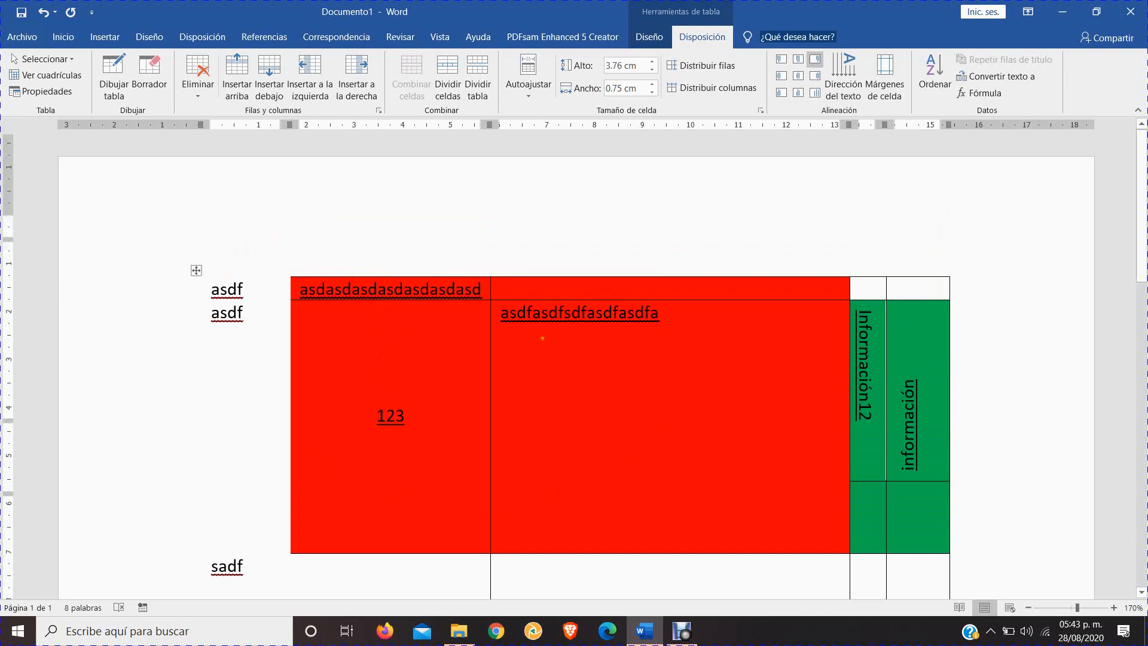
{"action": "scroll", "coordinate": [542, 338], "scroll_direction": "down", "scroll_amount": 1}
{"action": "scroll", "coordinate": [57, 583], "scroll_direction": "up", "scroll_amount": 1}
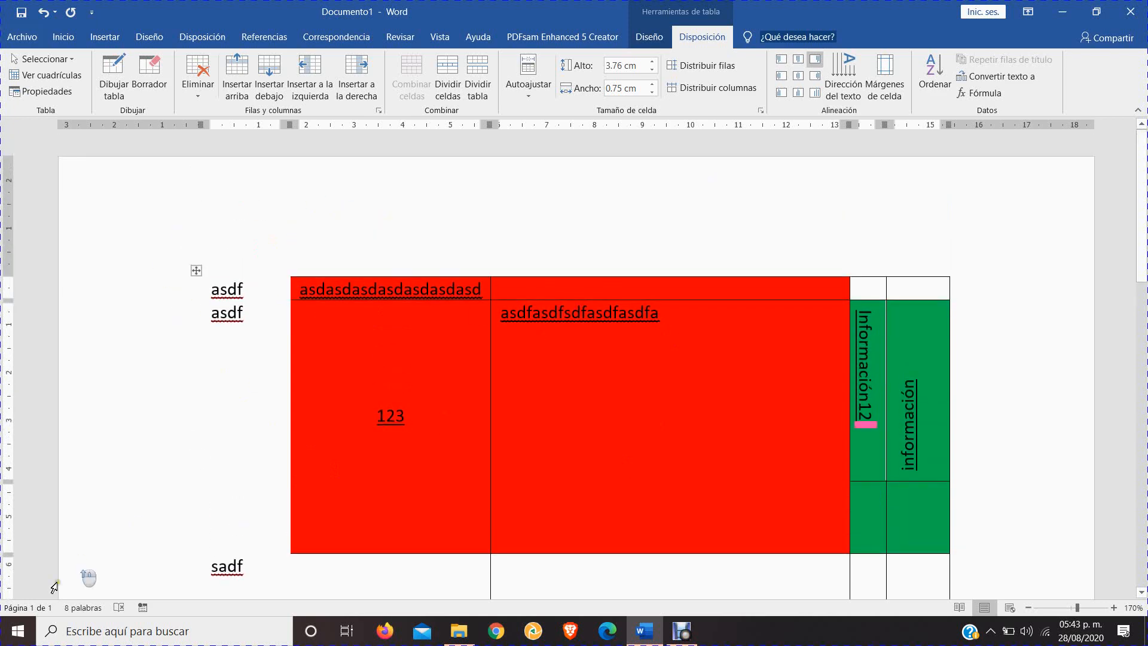
{"action": "scroll", "coordinate": [1028, 415], "scroll_direction": "down", "scroll_amount": 5}
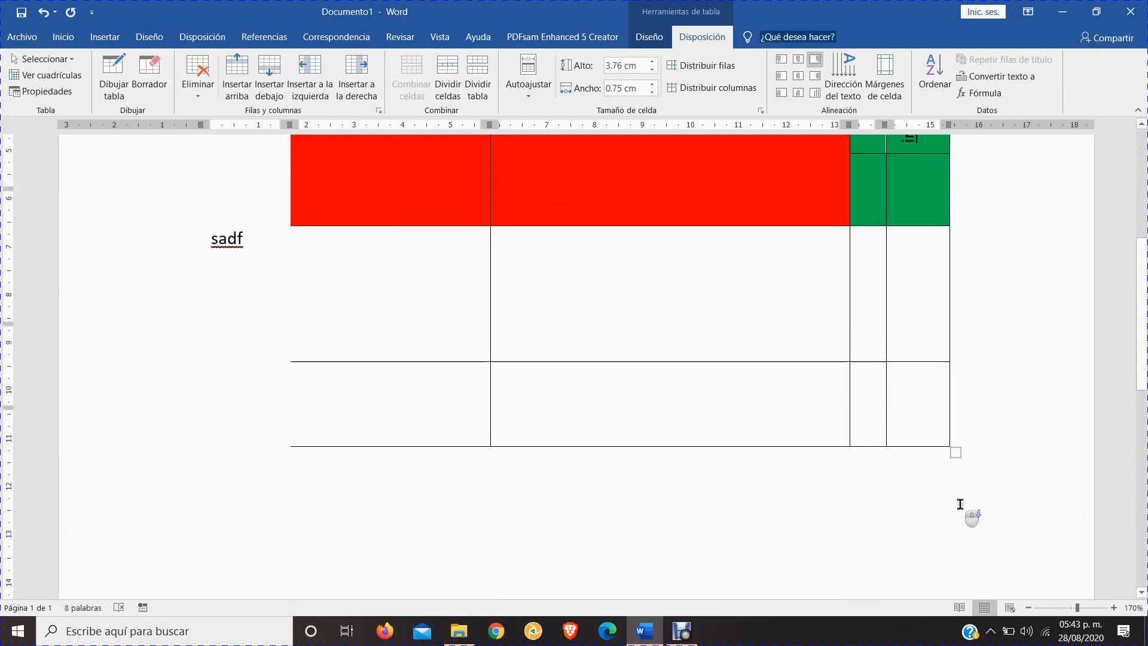
{"action": "scroll", "coordinate": [959, 503], "scroll_direction": "up", "scroll_amount": 4}
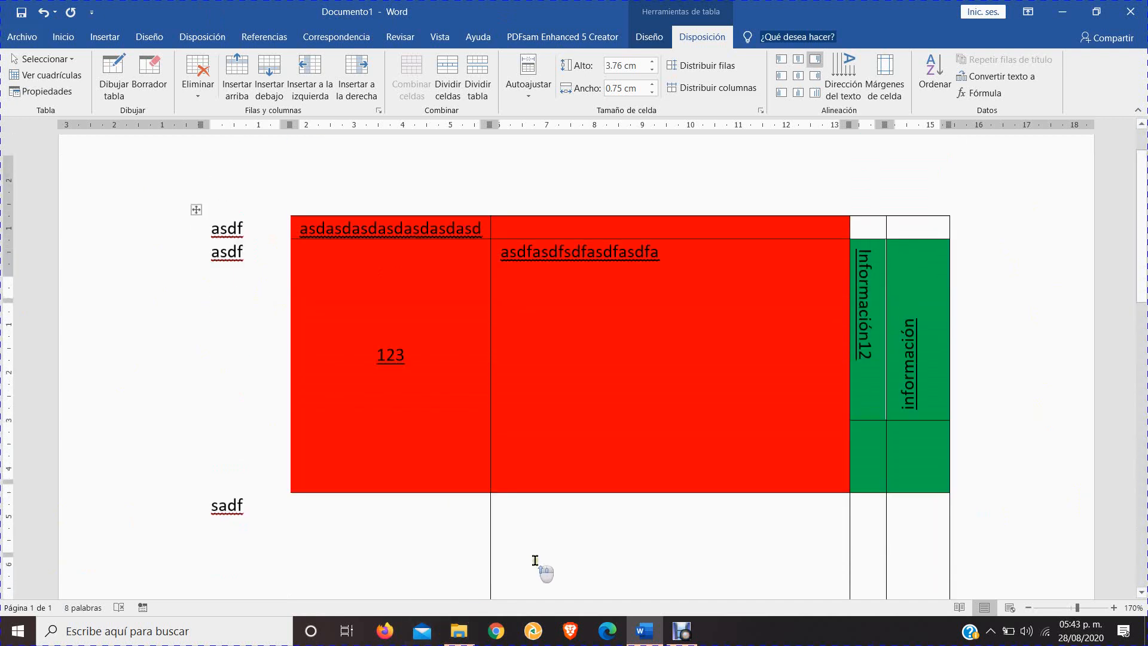
{"action": "scroll", "coordinate": [535, 560], "scroll_direction": "up", "scroll_amount": 1}
{"action": "scroll", "coordinate": [835, 358], "scroll_direction": "down", "scroll_amount": 1}
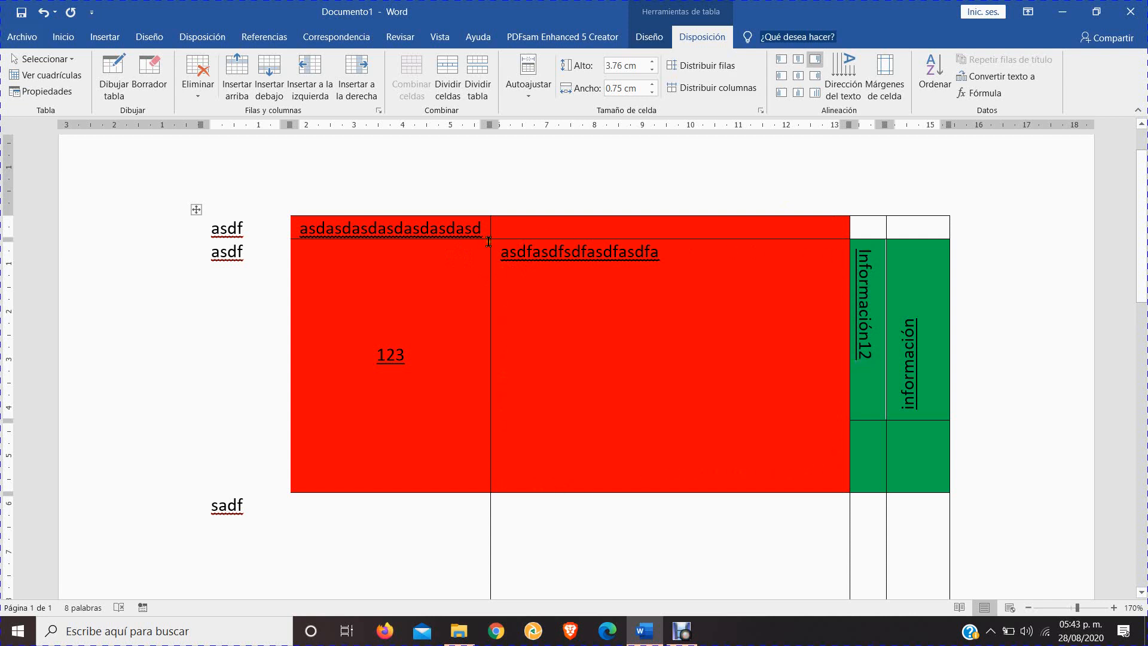
{"action": "left_click_drag", "start_coordinate": [503, 254], "coordinate": [687, 252]}
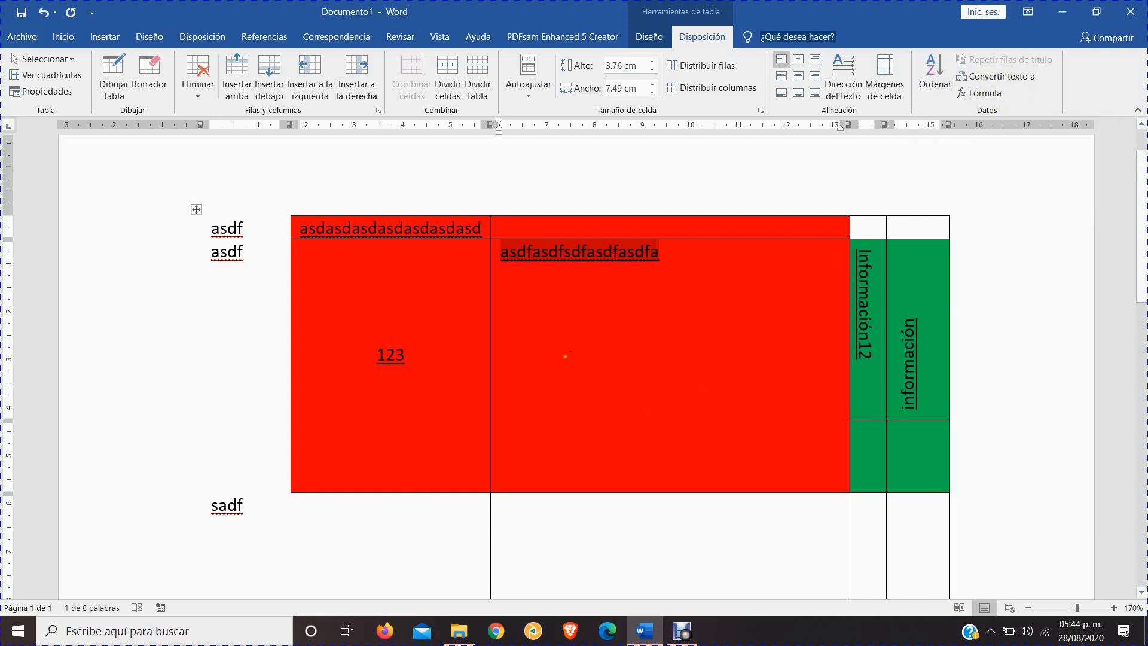
{"action": "left_click", "coordinate": [574, 251]}
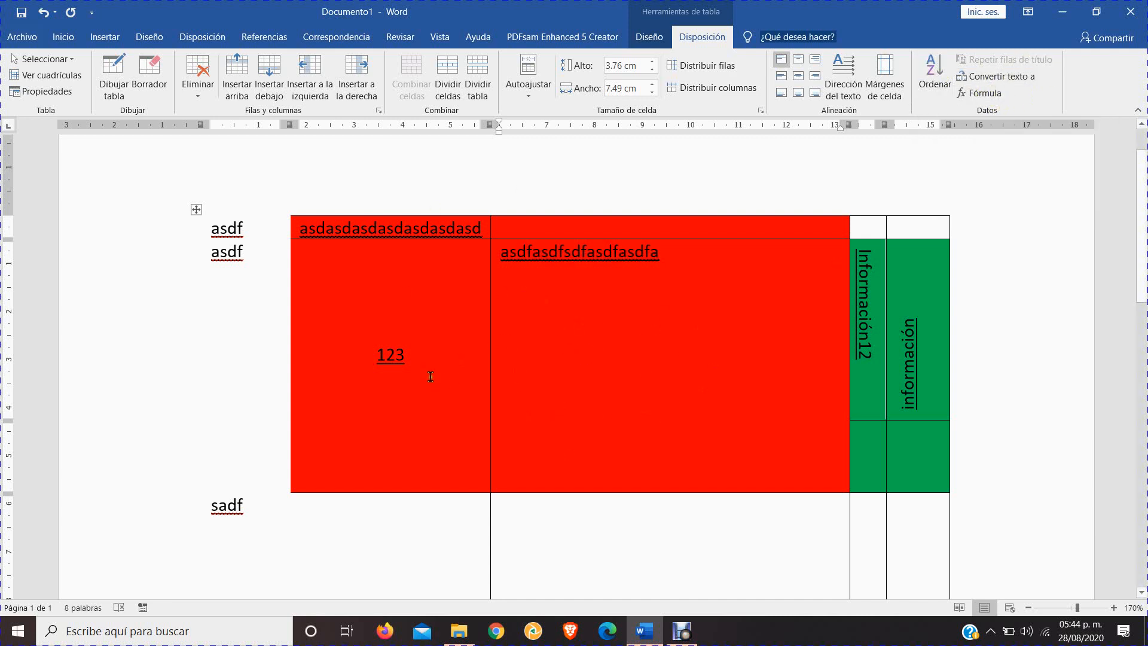
{"action": "left_click", "coordinate": [419, 358]}
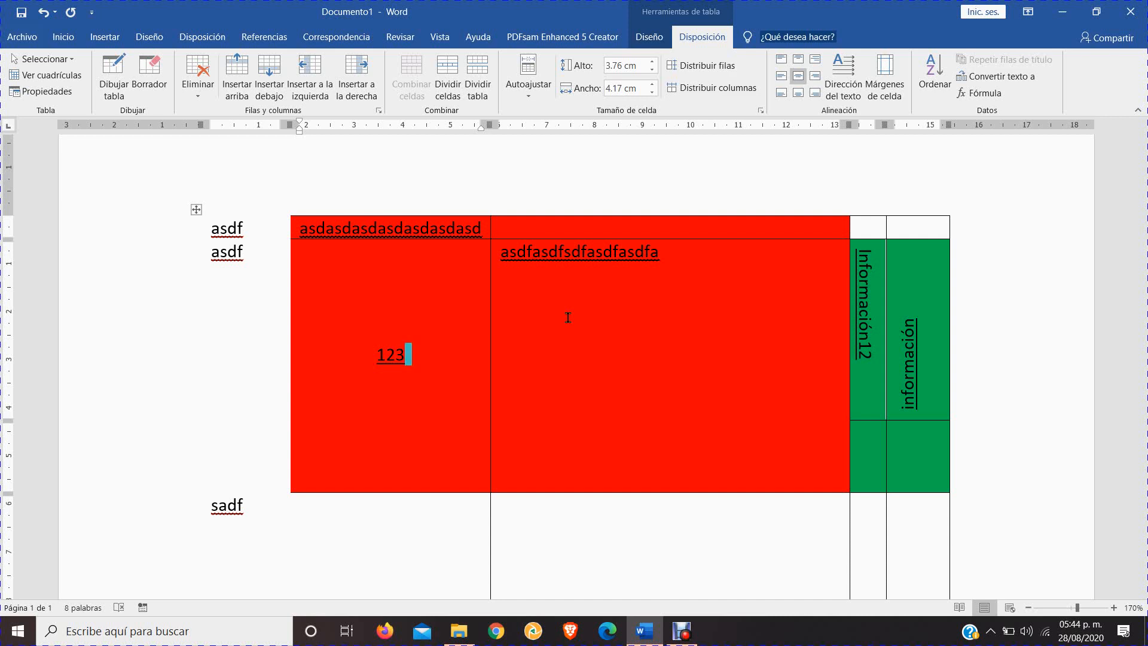
{"action": "scroll", "coordinate": [576, 328], "scroll_direction": "up", "scroll_amount": 1}
{"action": "scroll", "coordinate": [600, 289], "scroll_direction": "down", "scroll_amount": 5}
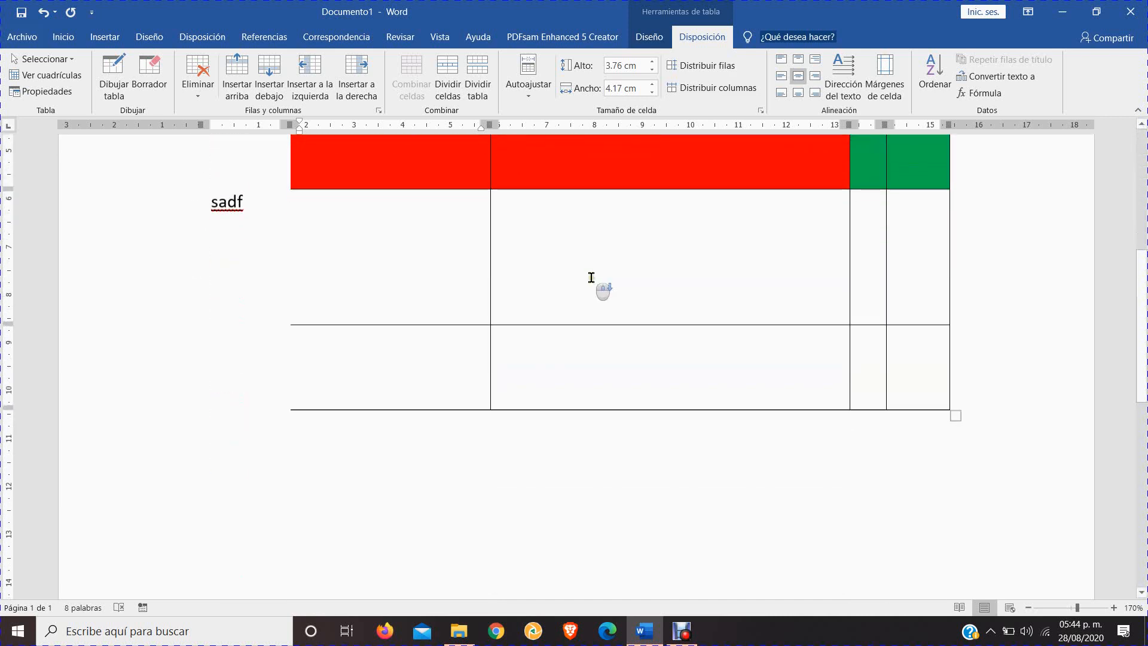
{"action": "scroll", "coordinate": [597, 287], "scroll_direction": "up", "scroll_amount": 5}
{"action": "scroll", "coordinate": [591, 277], "scroll_direction": "down", "scroll_amount": 3}
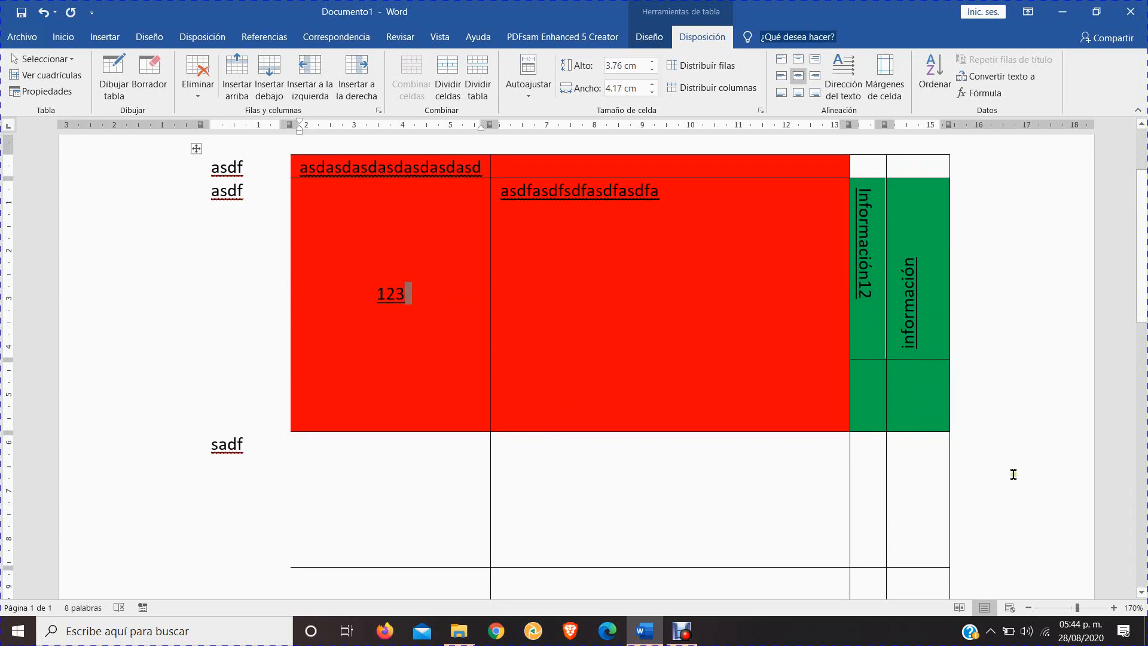
{"action": "scroll", "coordinate": [756, 374], "scroll_direction": "up", "scroll_amount": 2}
{"action": "scroll", "coordinate": [636, 294], "scroll_direction": "down", "scroll_amount": 3}
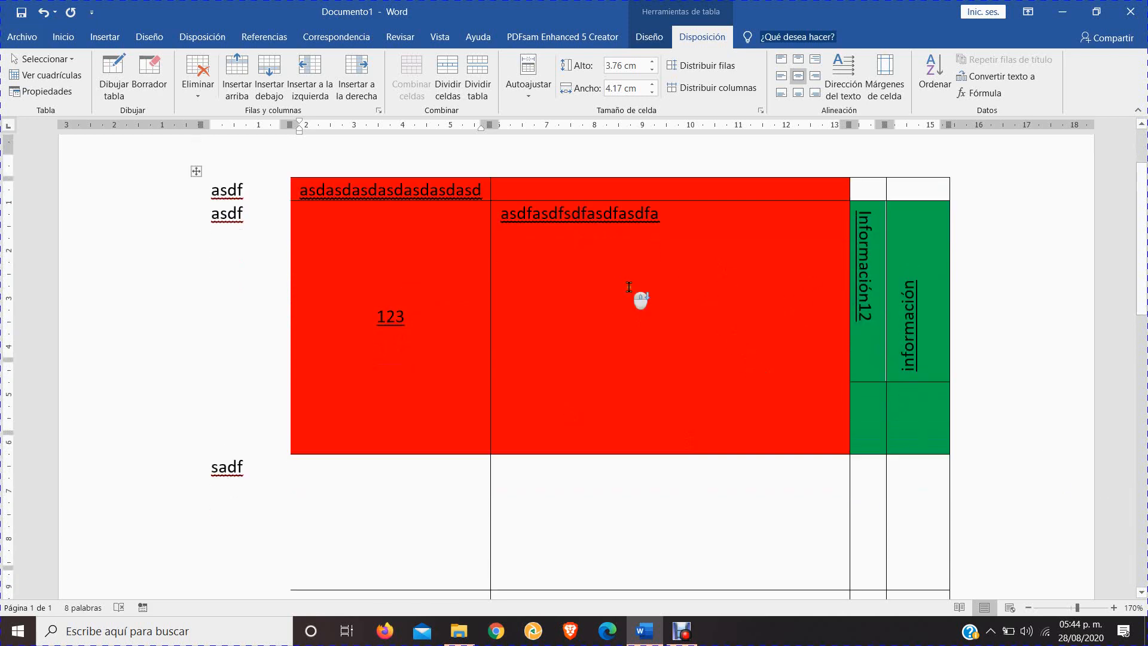
{"action": "scroll", "coordinate": [525, 293], "scroll_direction": "up", "scroll_amount": 3}
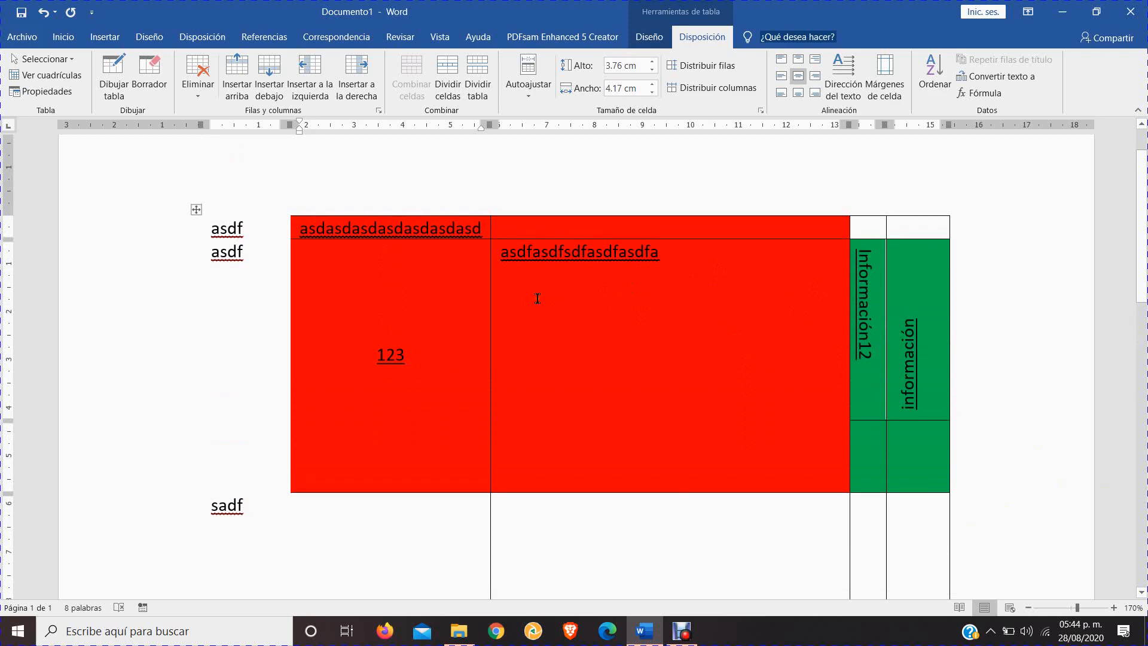